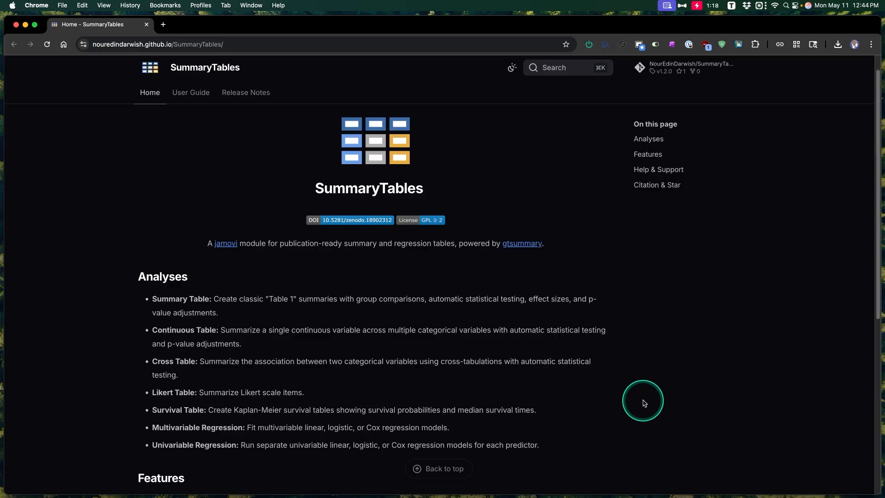
key(super+Tab)
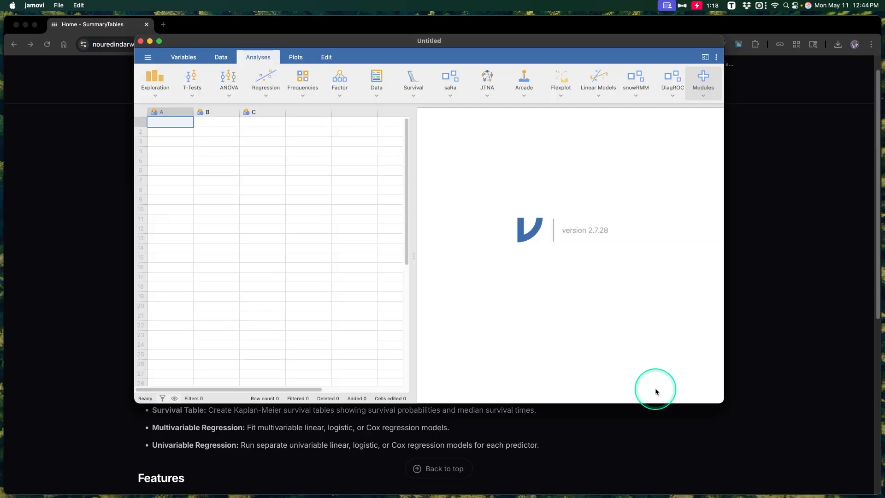
key(super+Tab)
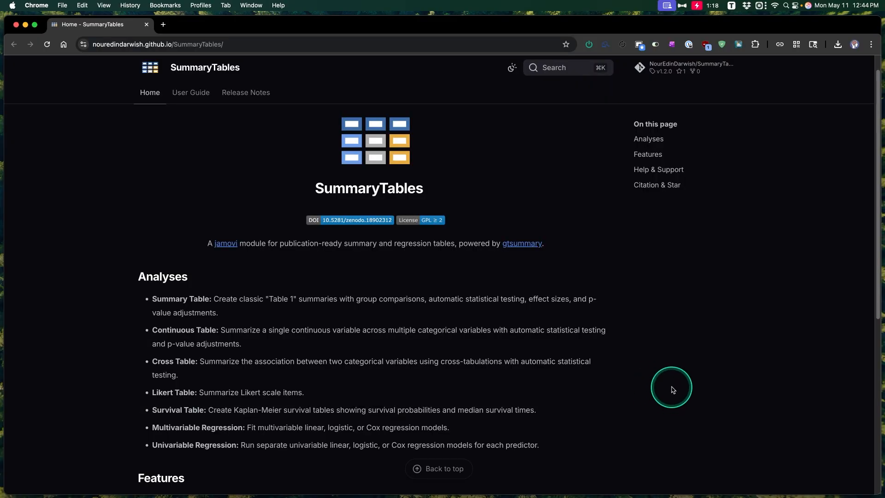
drag(316, 188, 507, 189)
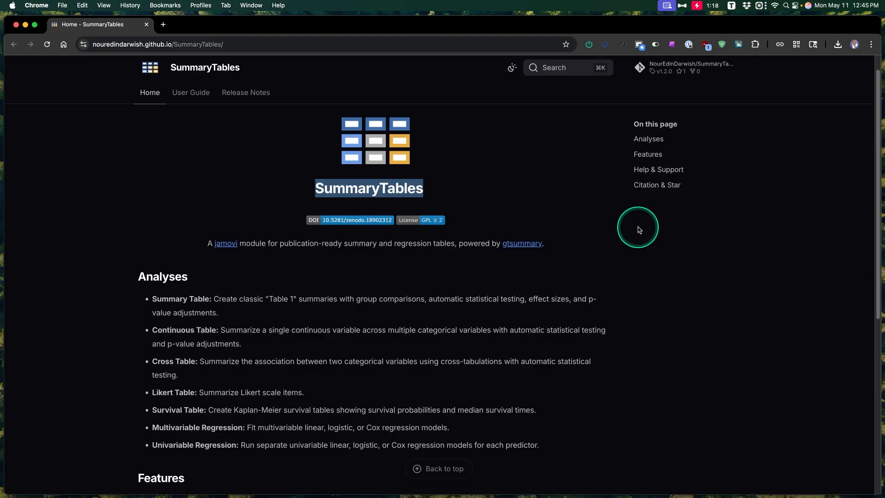
key(super+Tab)
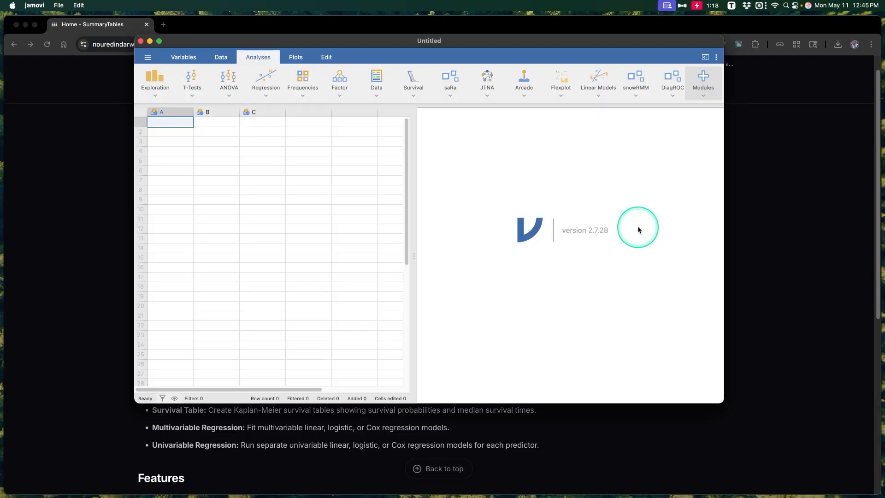
key(super+Tab)
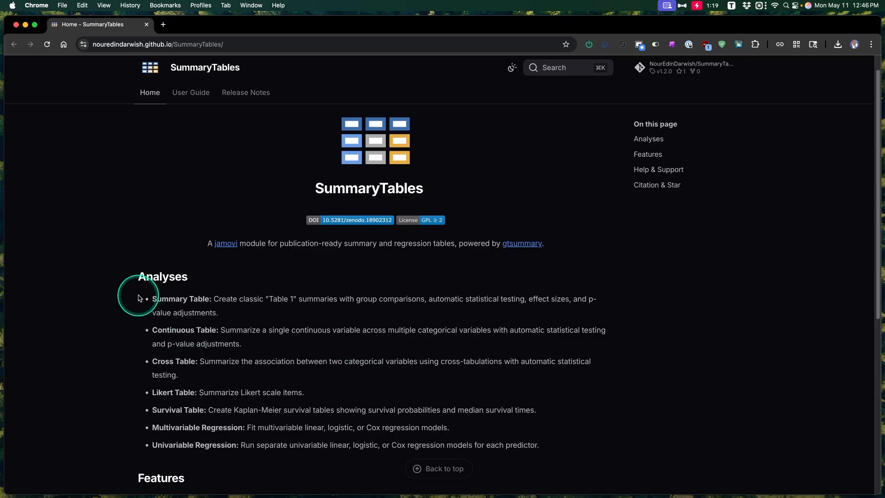
Read the Summary Table and Continuous Table descriptions in the Analyses list on the SummaryTables home page.
drag(135, 299, 220, 298)
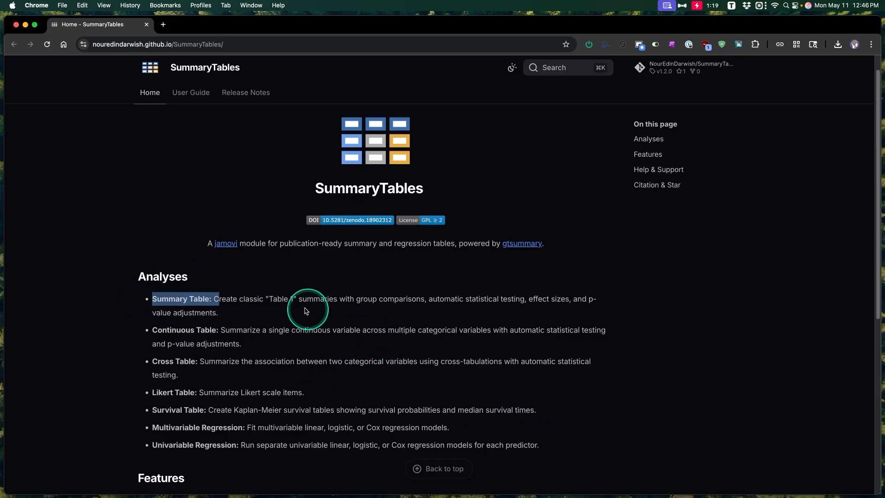
click(274, 302)
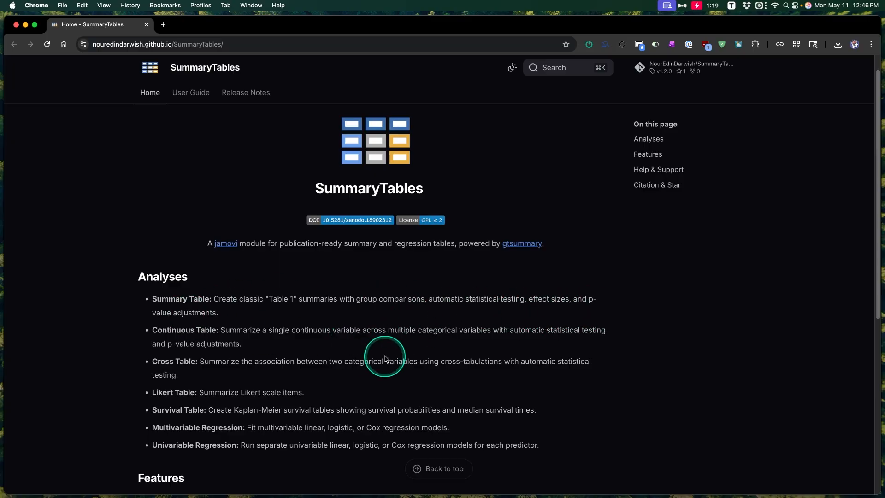
drag(257, 331, 401, 331)
click(404, 331)
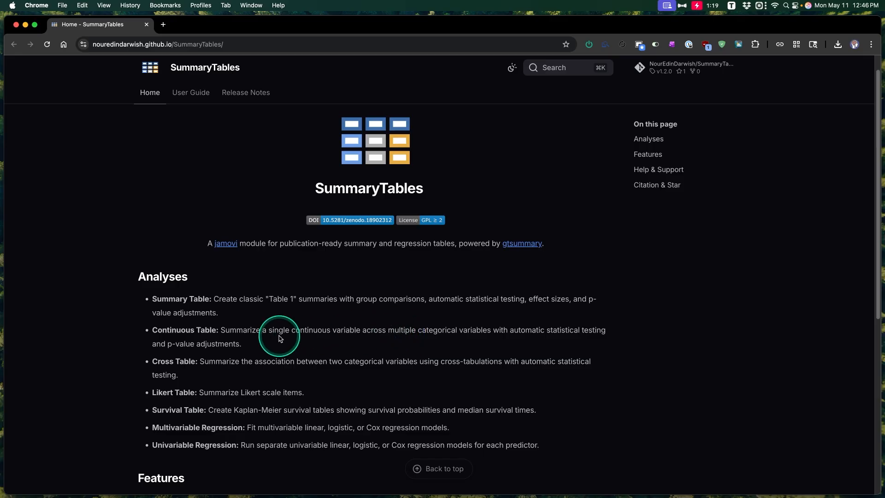
drag(283, 332, 410, 339)
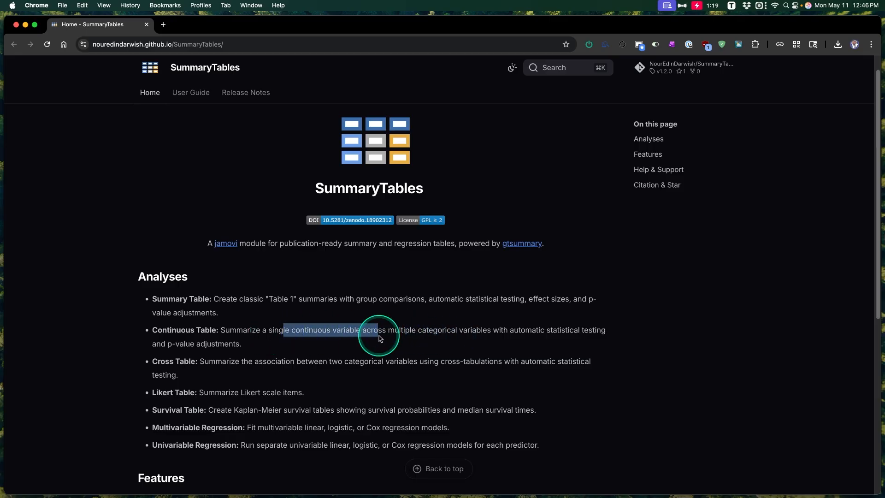
drag(282, 332, 488, 332)
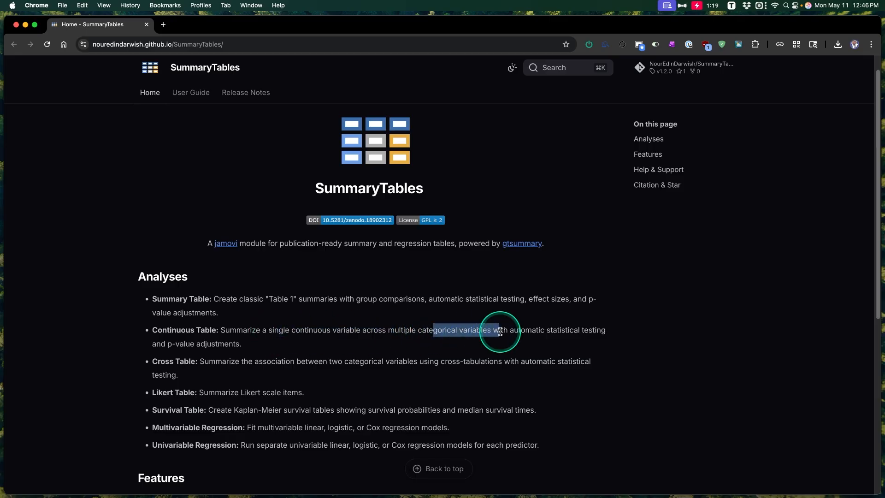
click(500, 331)
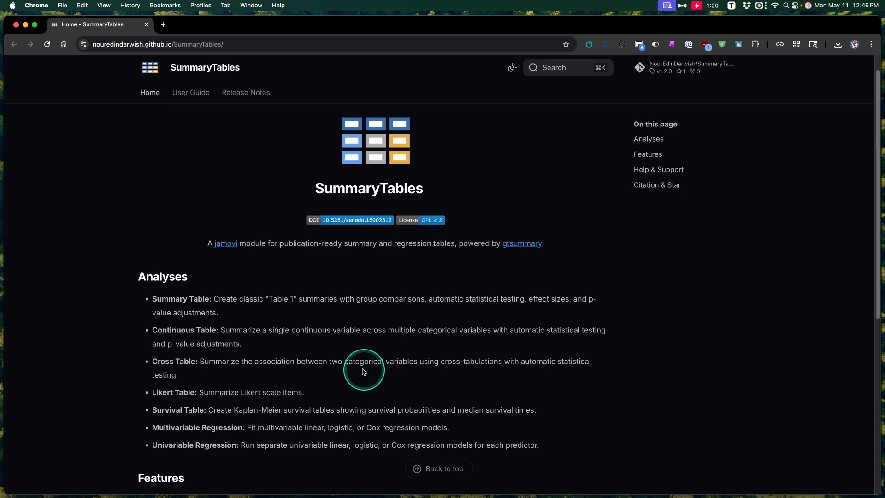
Read the Cross Table, Likert Table, Survival Table, Multivariable Regression and Univariable Regression descriptions in the Analyses list.
drag(338, 364, 427, 371)
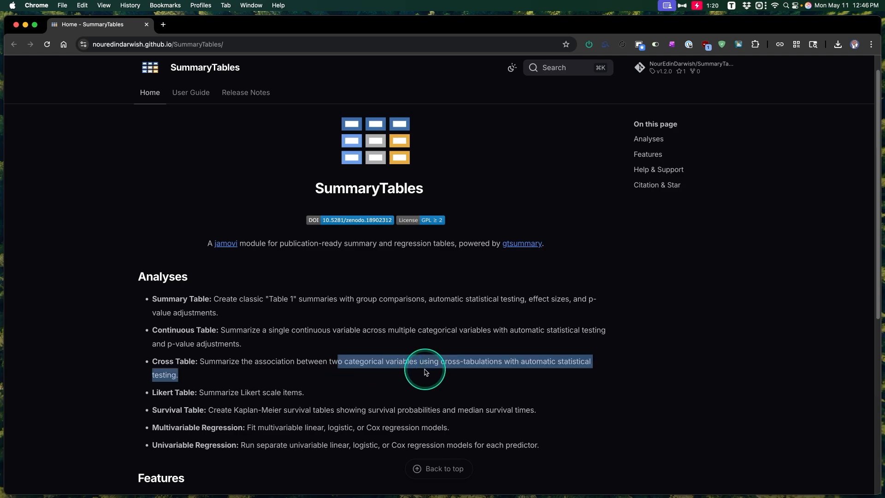
drag(152, 393, 299, 394)
click(332, 398)
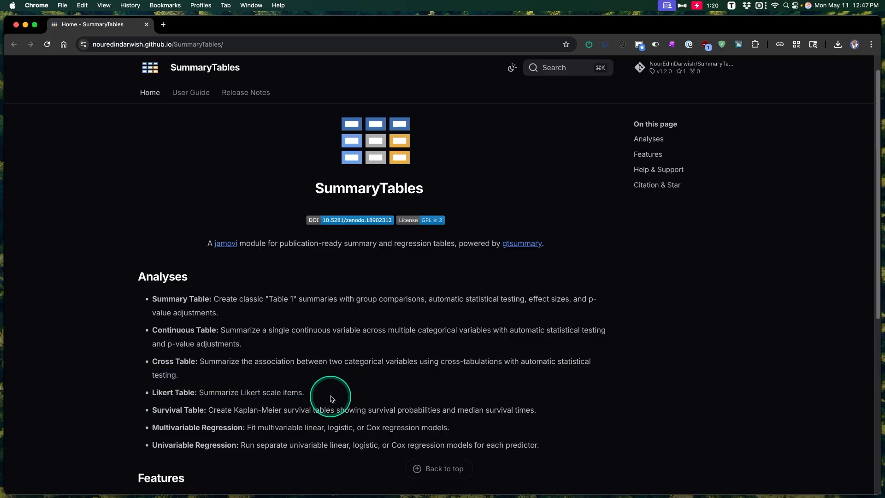
drag(165, 409, 551, 414)
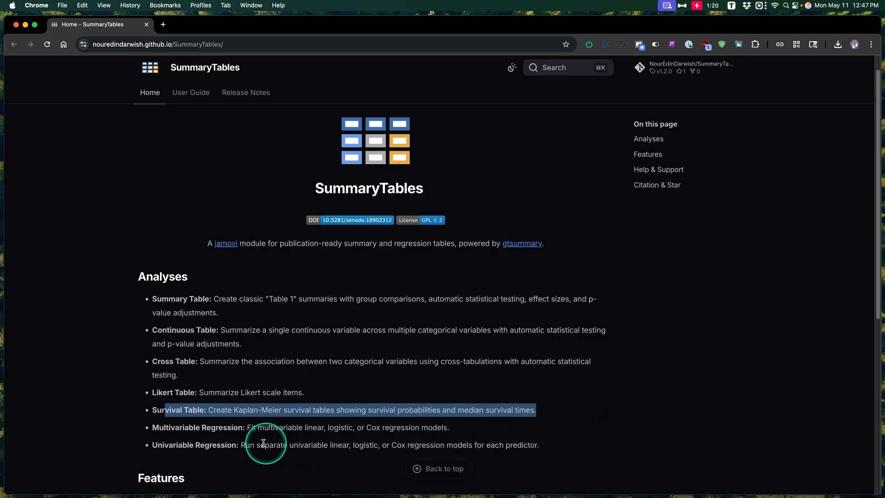
drag(148, 427, 491, 431)
click(491, 432)
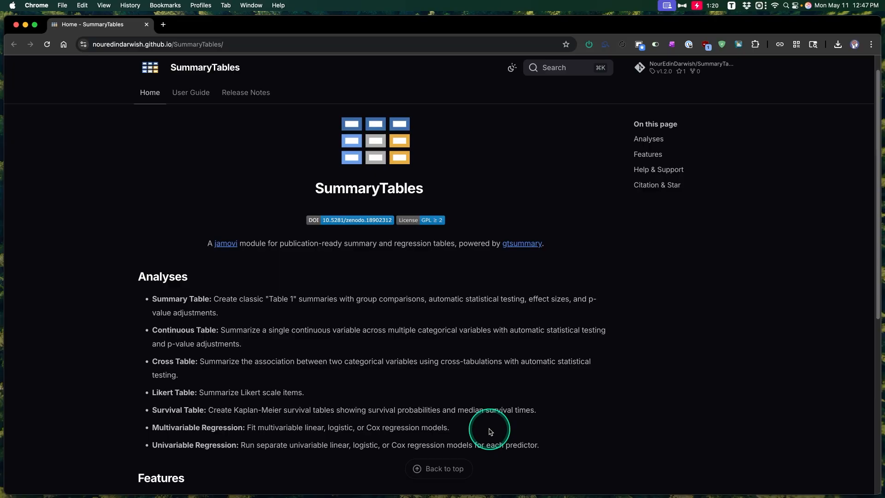
drag(169, 445, 582, 462)
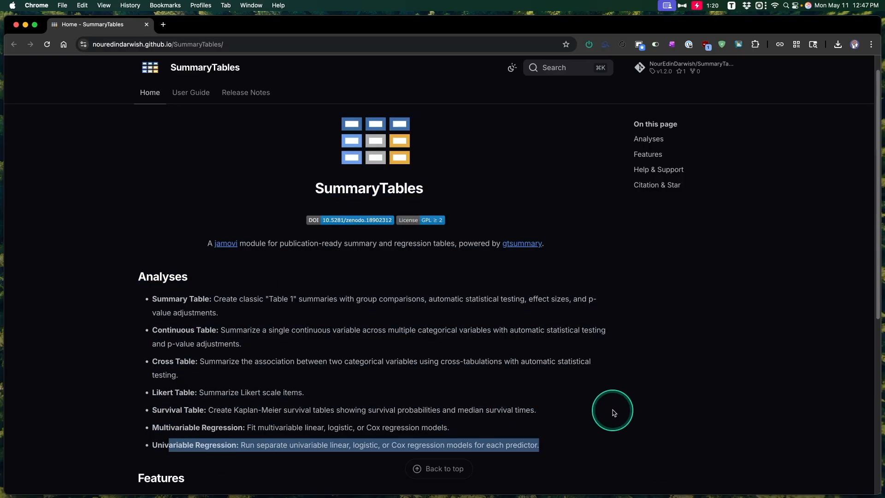
Review the Features list, covering Word export, journal formatting and supported languages.
scroll(613, 411, down, 5)
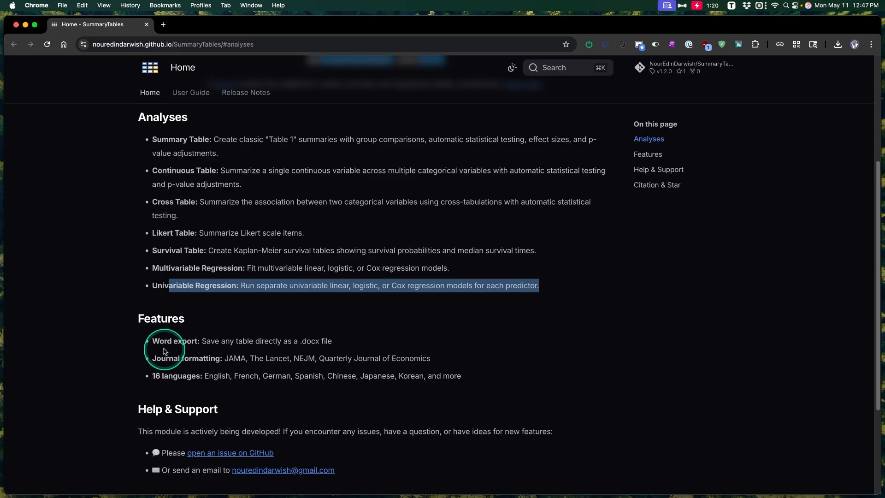
drag(154, 341, 348, 344)
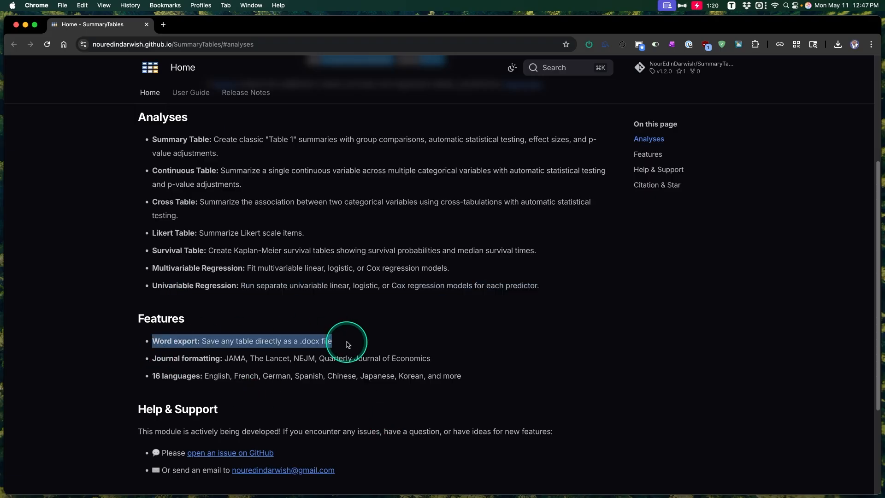
click(351, 345)
drag(148, 361, 297, 367)
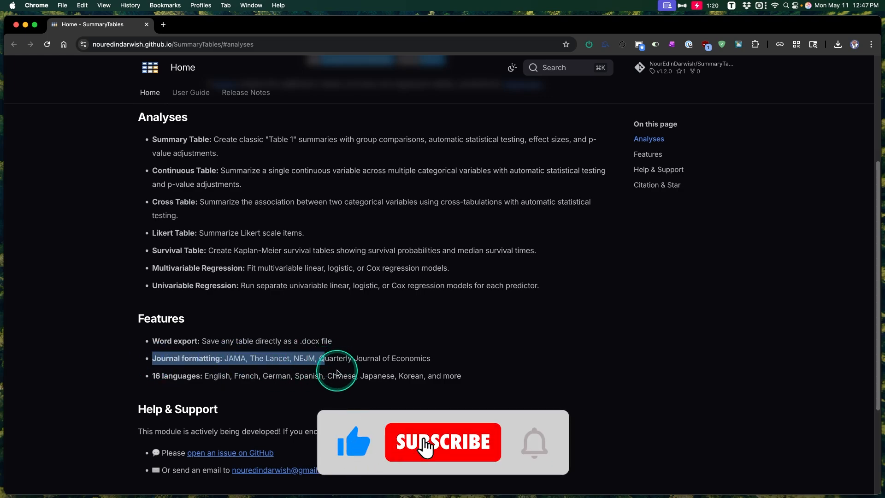
click(458, 363)
drag(458, 364, 111, 362)
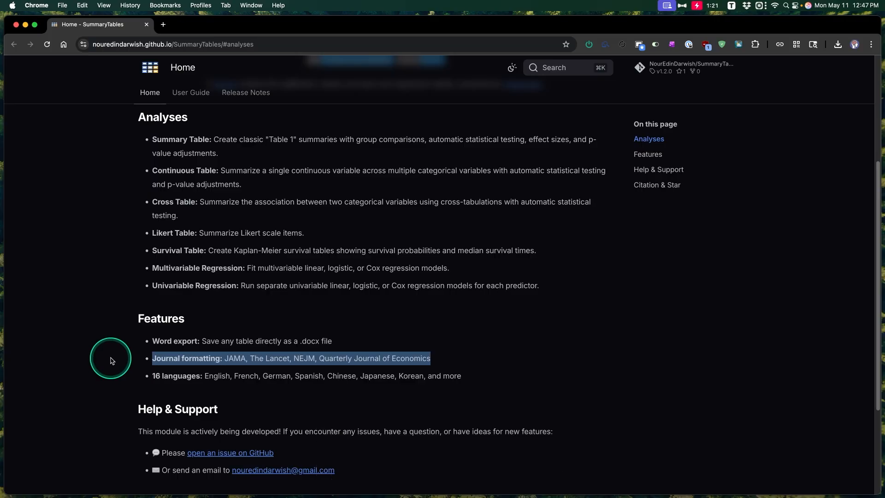
drag(338, 377, 461, 377)
click(493, 377)
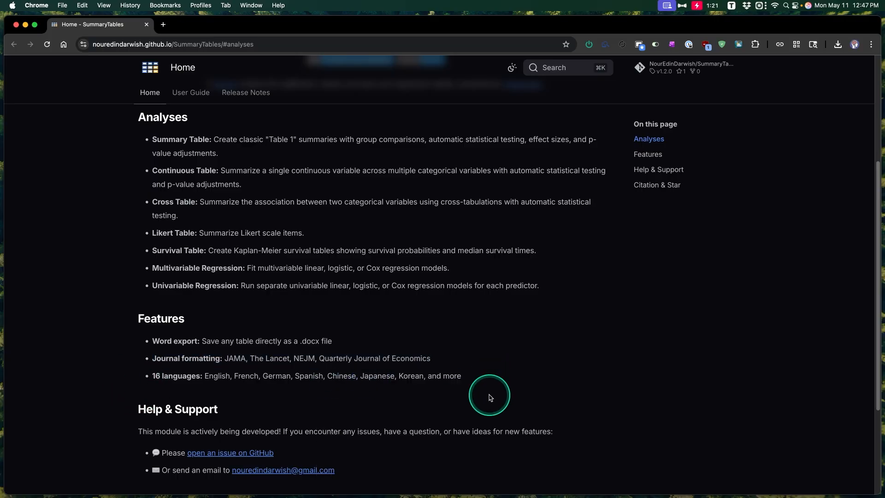
Open the SummaryTables User Guide and review its table selection advice and the Manual Run Mode section.
scroll(470, 399, up, 4)
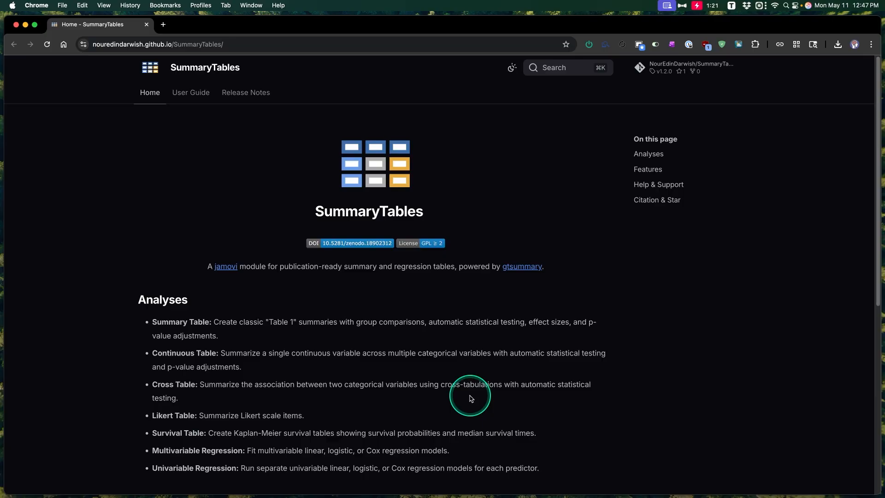
click(182, 95)
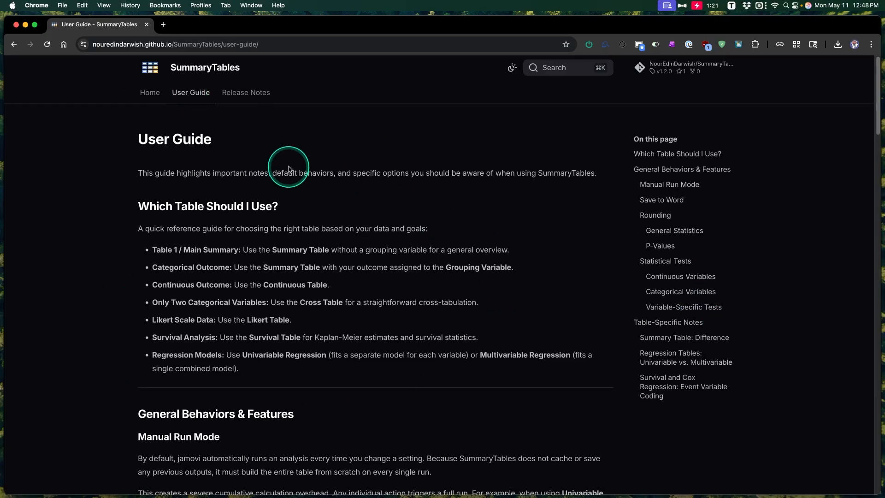
scroll(557, 311, down, 1)
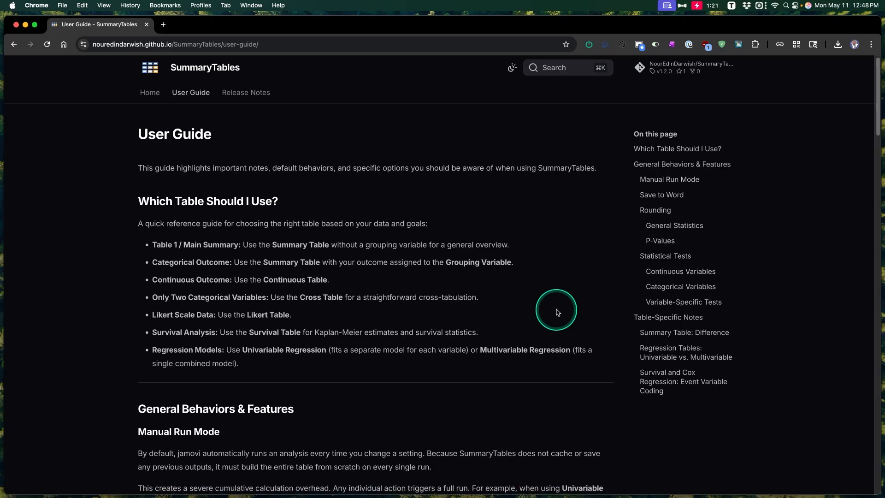
scroll(469, 314, down, 1)
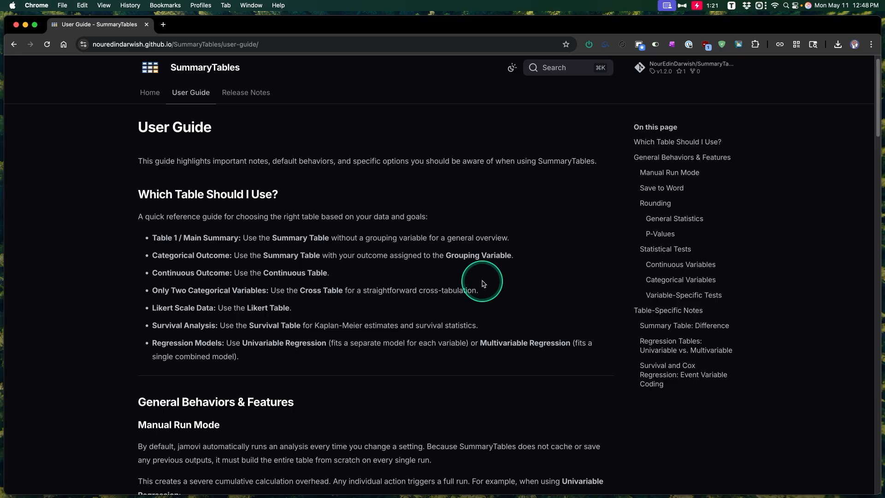
scroll(479, 283, down, 5)
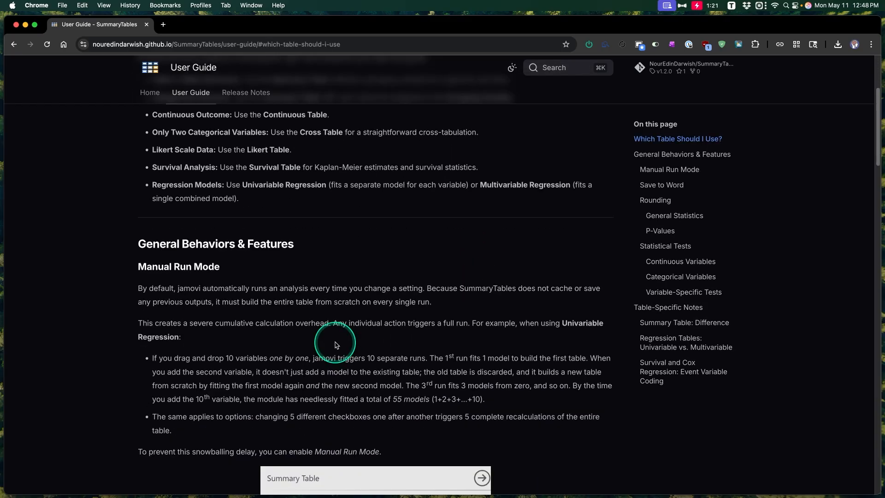
scroll(335, 345, down, 4)
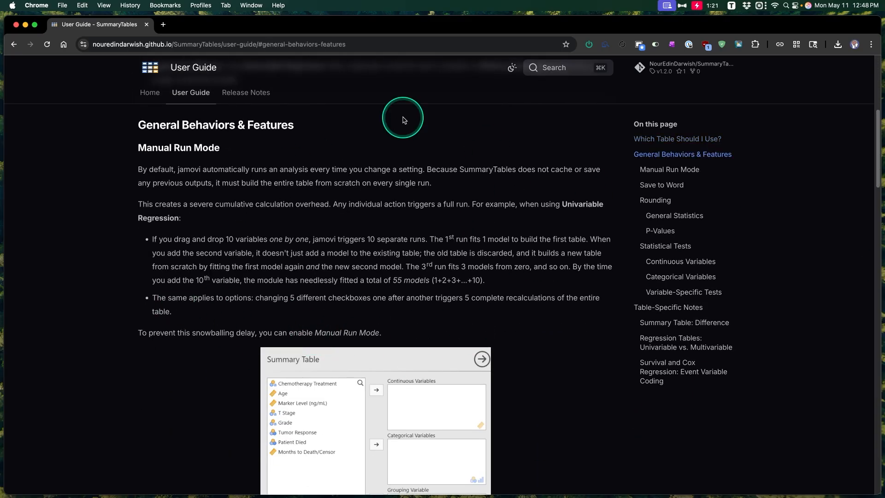
scroll(466, 301, down, 8)
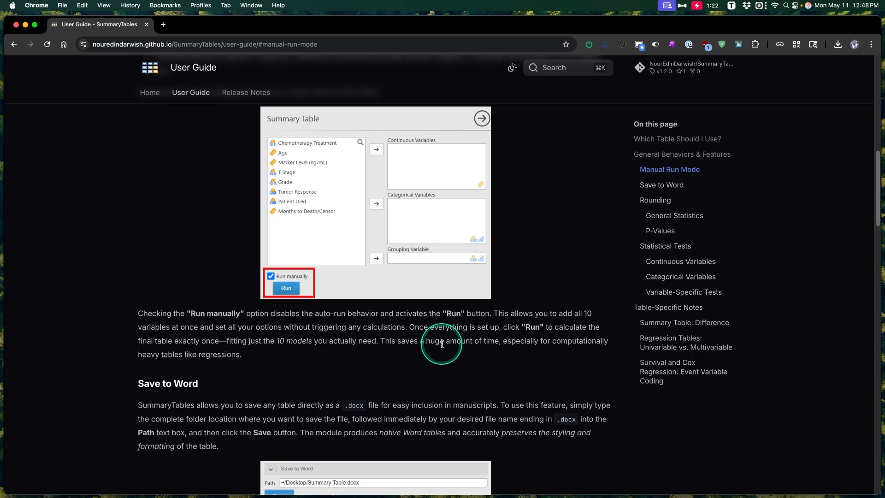
Read the Save to Word section of the User Guide, including the note on overwriting files.
scroll(457, 342, down, 2)
scroll(168, 294, down, 3)
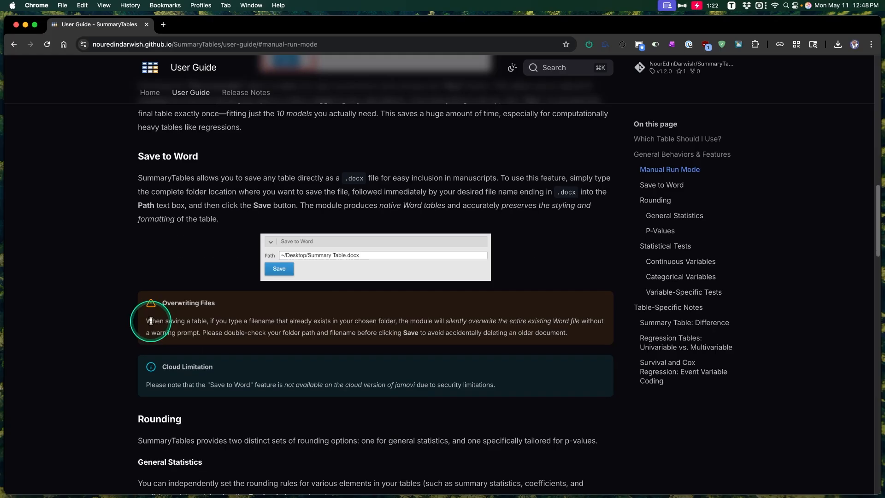
drag(152, 321, 362, 321)
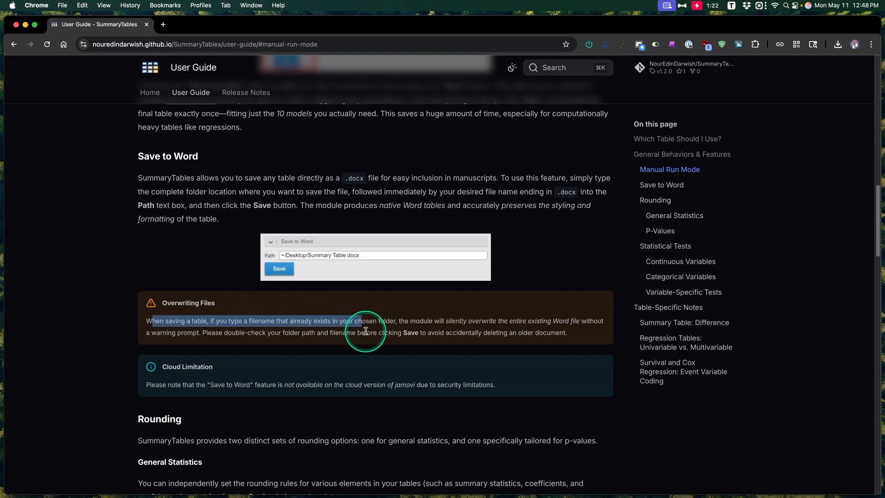
drag(439, 324, 582, 323)
click(517, 373)
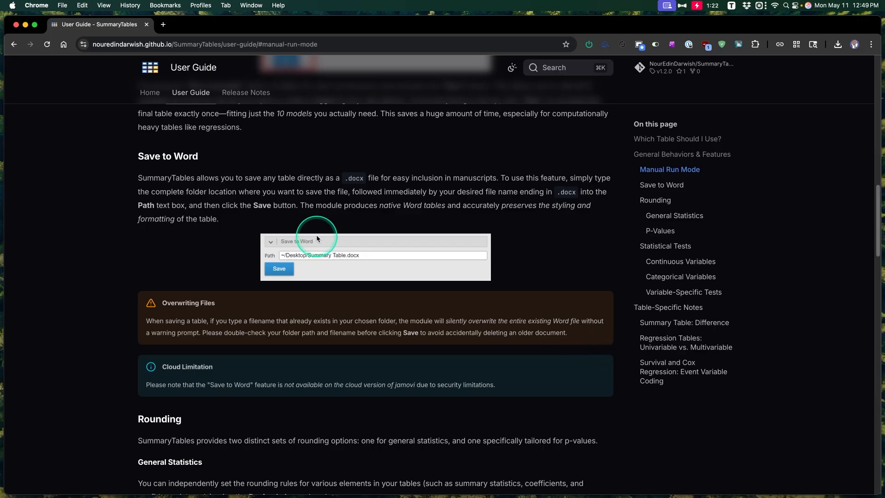
Read the introduction to the Rounding section about the options for general statistics and p-values.
scroll(520, 341, down, 4)
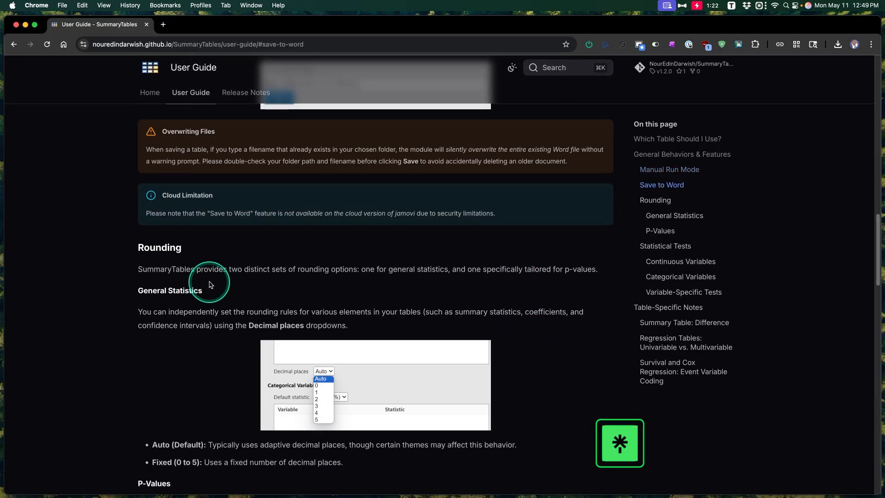
drag(325, 269, 577, 288)
click(577, 295)
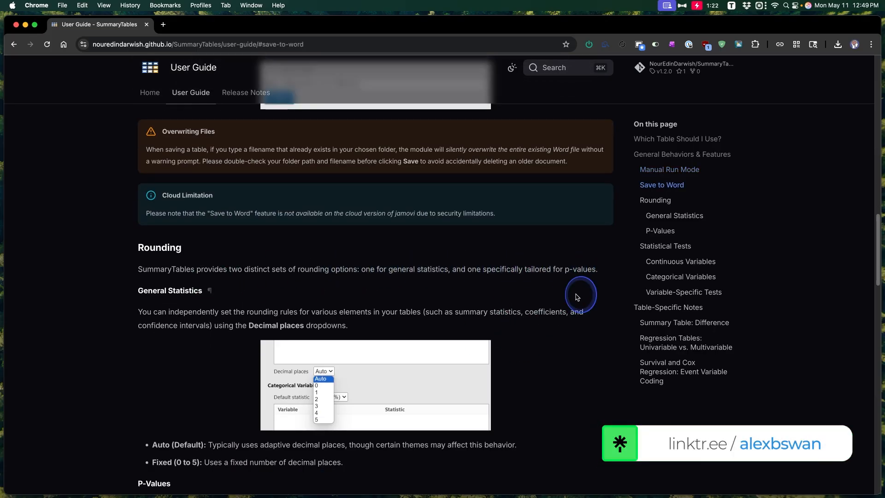
drag(365, 275, 490, 270)
drag(491, 269, 608, 271)
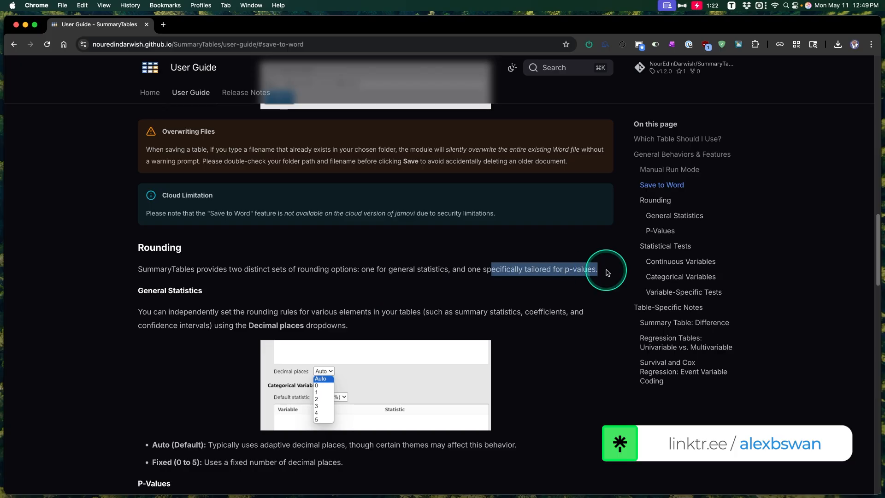
click(603, 271)
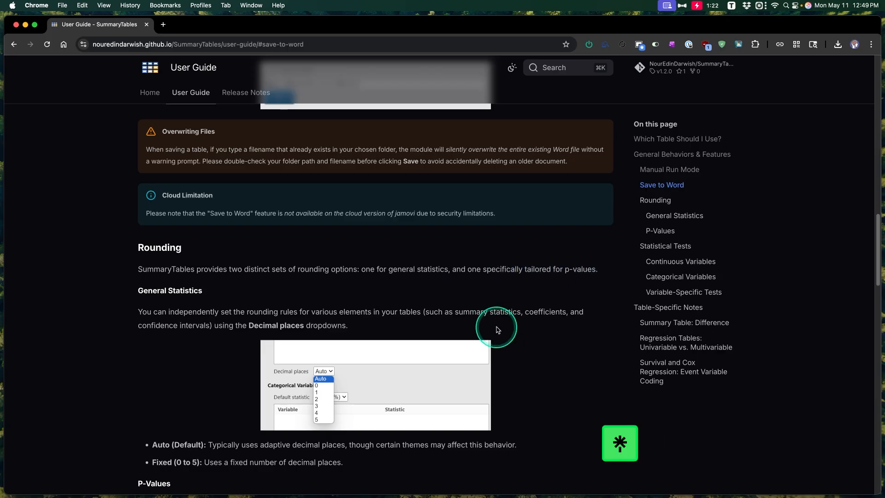
Review the User Guide's decimal places options for general statistics and the rounding rules for p-values.
scroll(502, 332, down, 1)
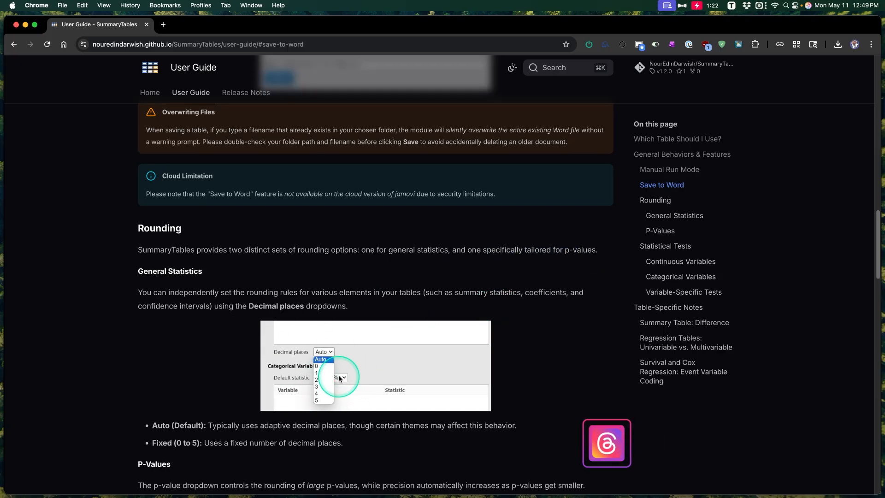
scroll(338, 375, down, 5)
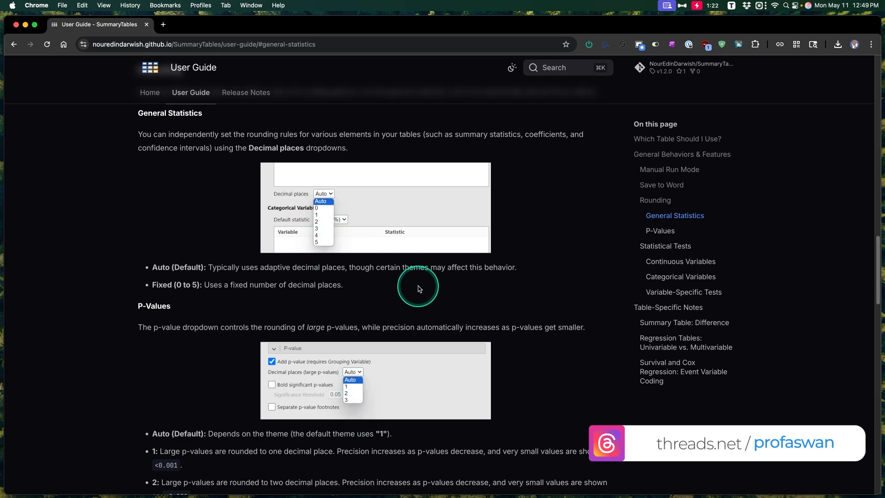
scroll(406, 286, down, 8)
scroll(418, 288, up, 1)
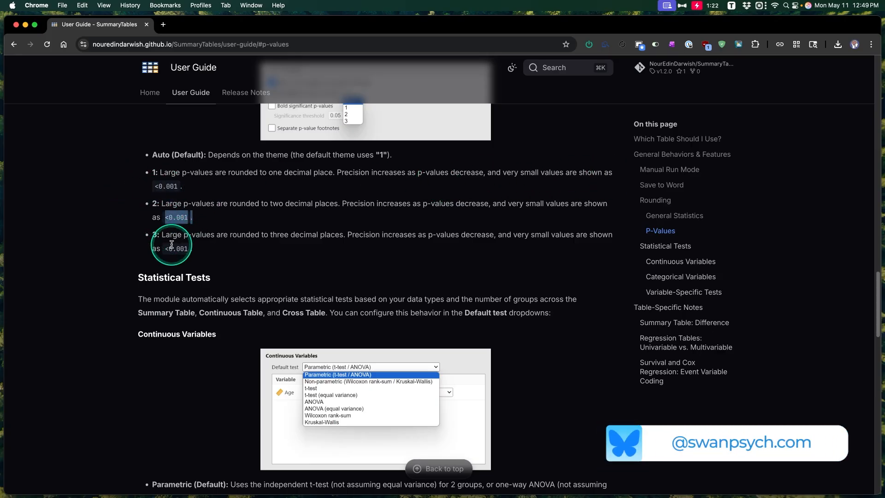
Read the Statistical Tests section on default tests for continuous variables and skim ahead to the Table-Specific Notes.
scroll(395, 258, down, 3)
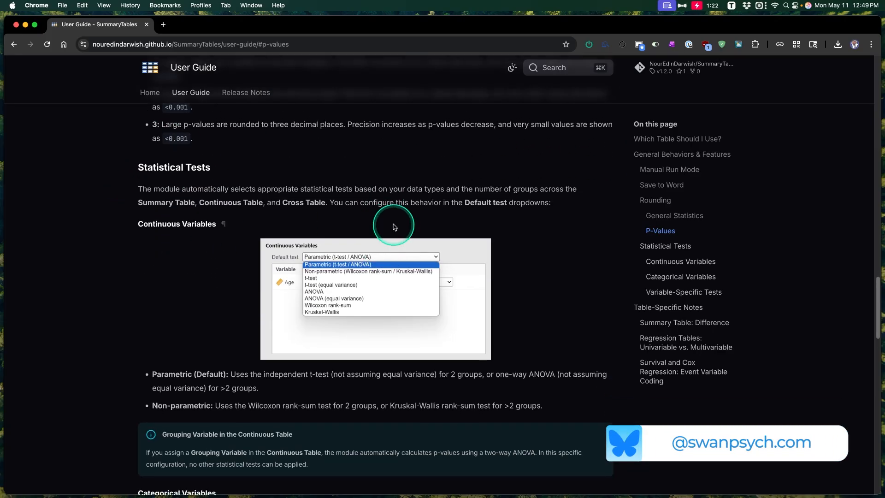
scroll(413, 258, down, 6)
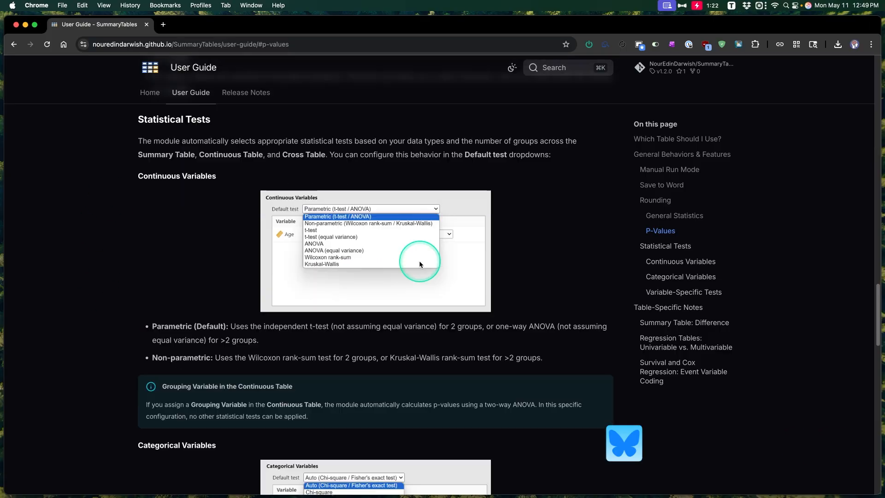
scroll(420, 265, down, 8)
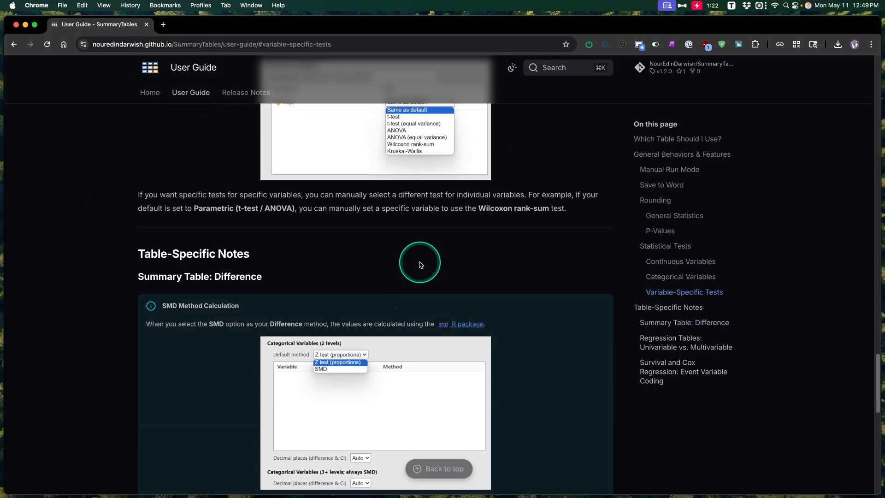
scroll(420, 264, up, 15)
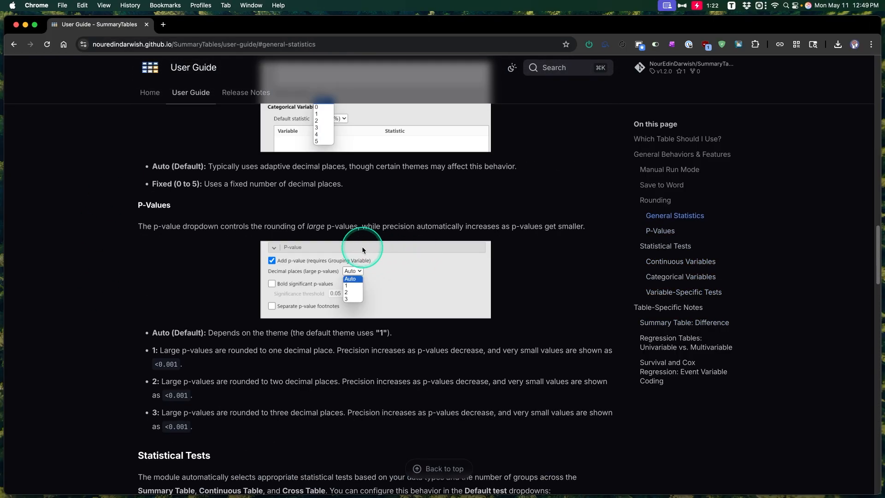
Switch to jamovi, maximize its window and open the Clinical Trial dataset from the Data Library folder "learning statistics with jamovi".
key(super+Tab)
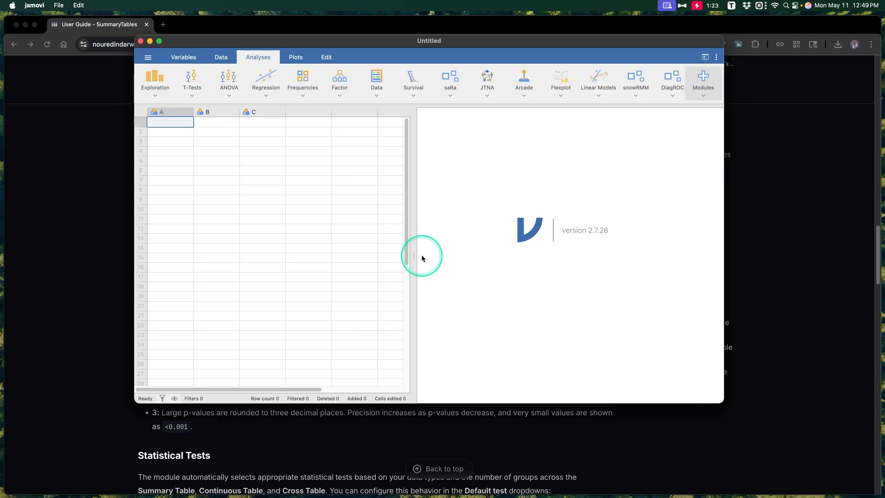
alt+click(159, 41)
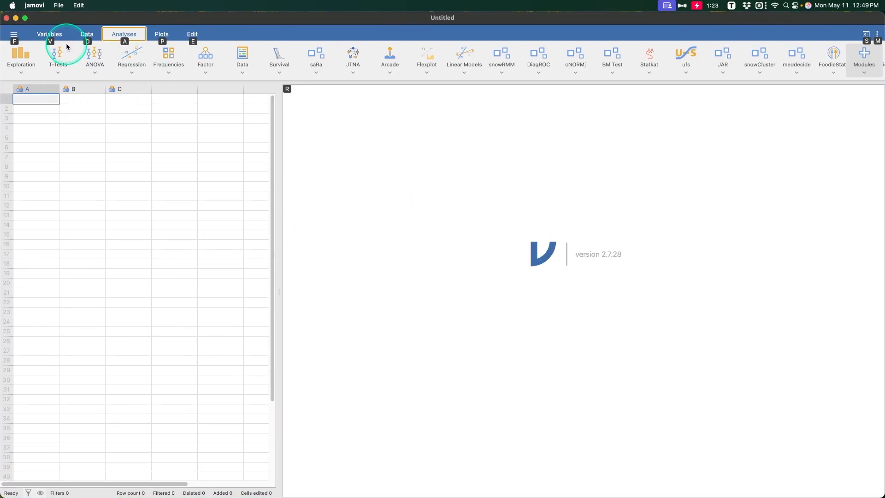
click(13, 34)
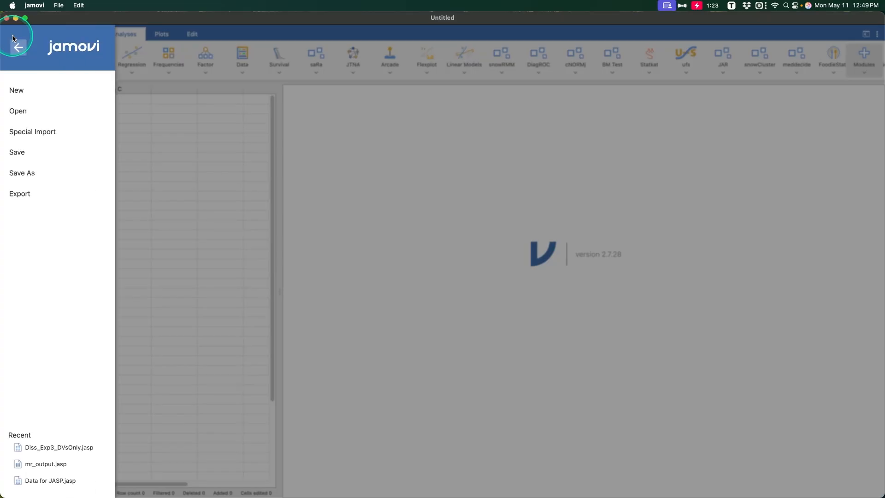
click(28, 107)
click(50, 149)
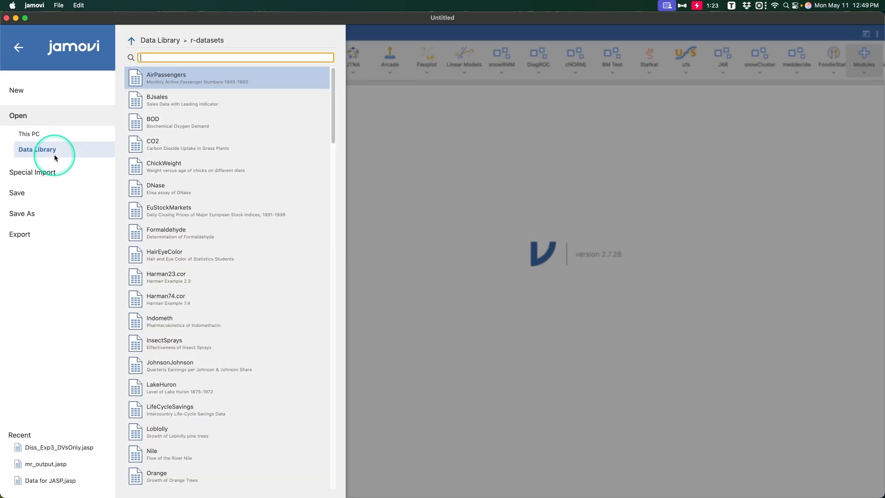
click(132, 41)
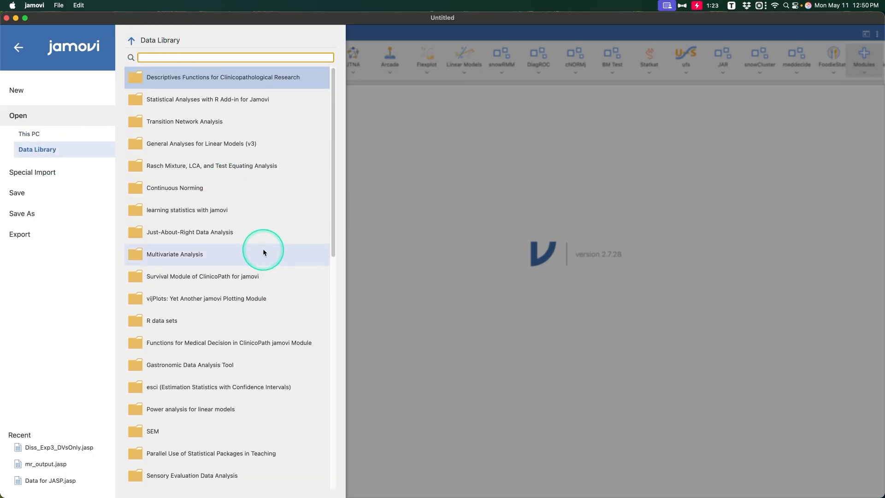
click(262, 249)
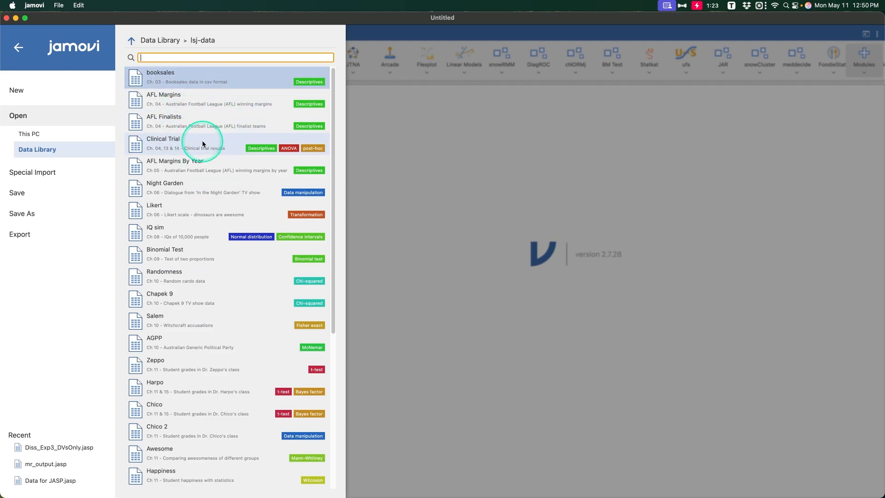
click(245, 140)
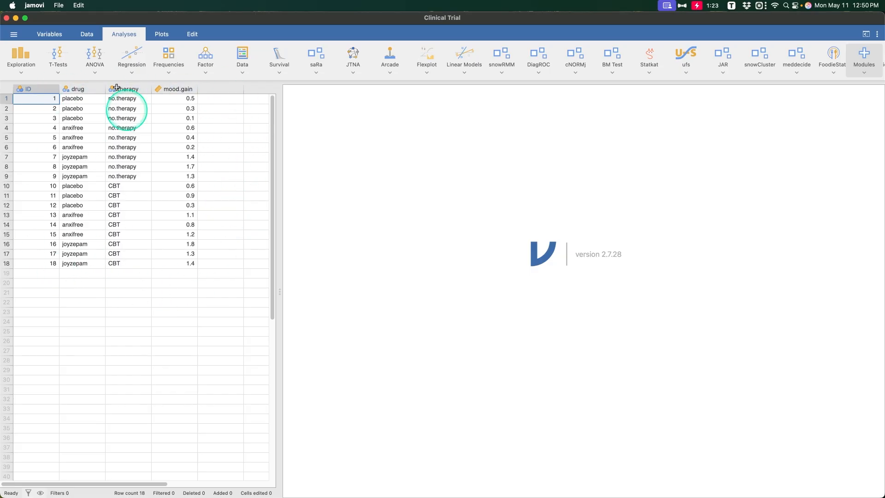
Open the booksales dataset from the same Data Library folder and maximize its window.
click(14, 35)
click(48, 115)
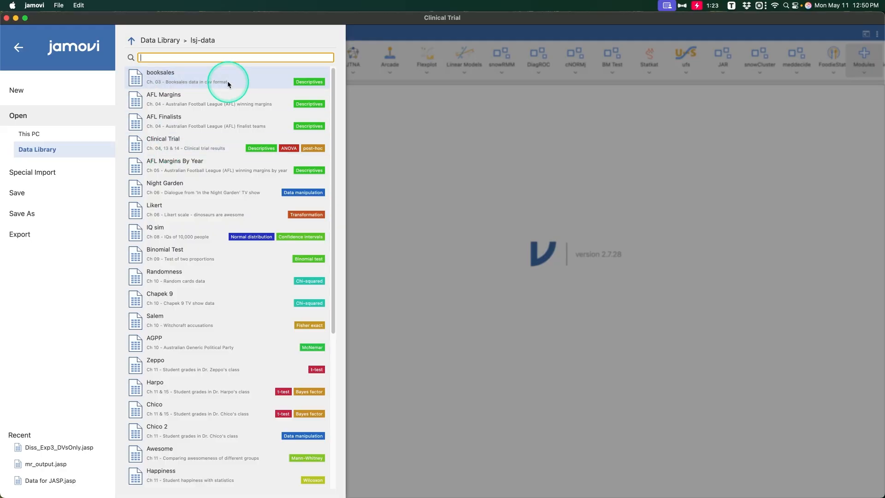
click(227, 82)
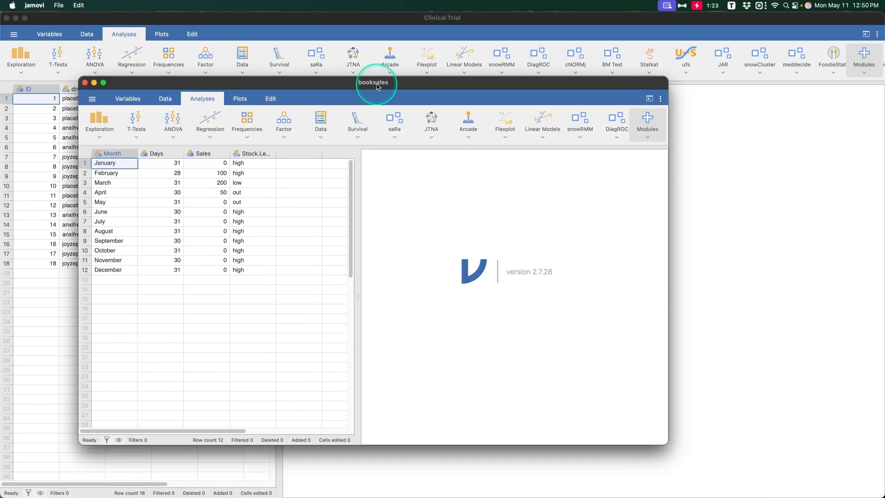
click(102, 84)
click(229, 194)
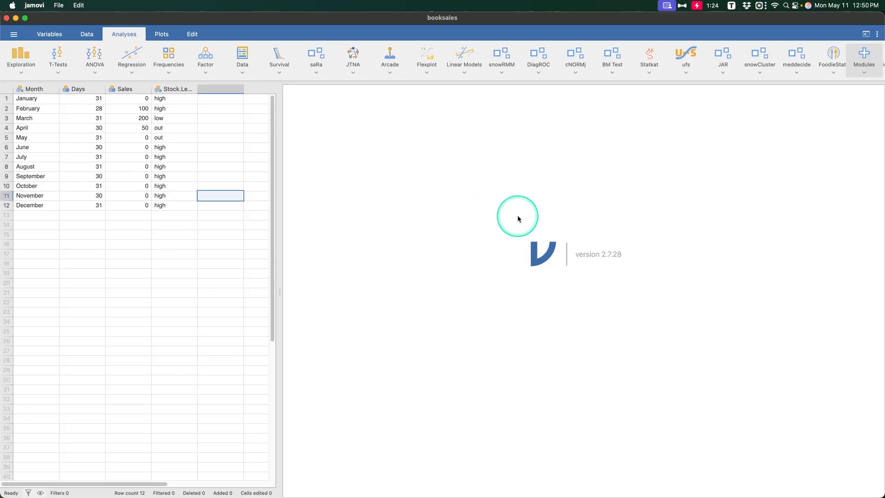
Search the available jamovi modules for "summ" and locate the SummaryTables entry.
click(863, 69)
click(789, 87)
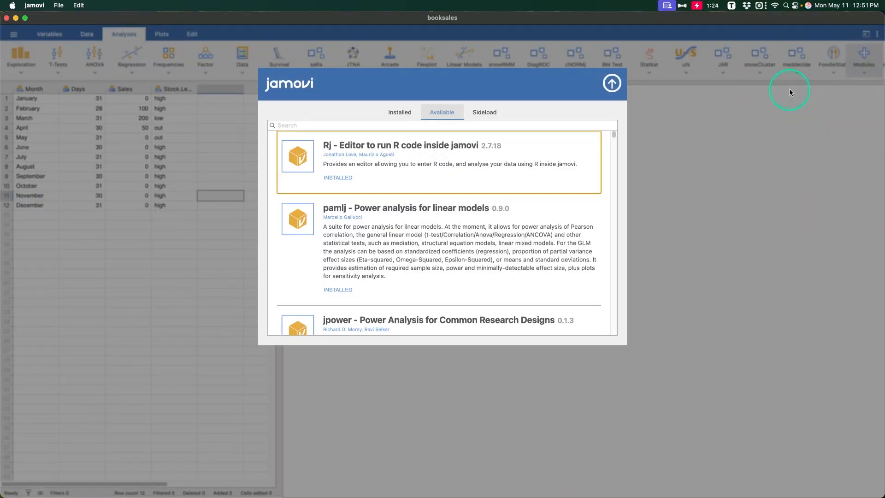
click(373, 124)
text(s)
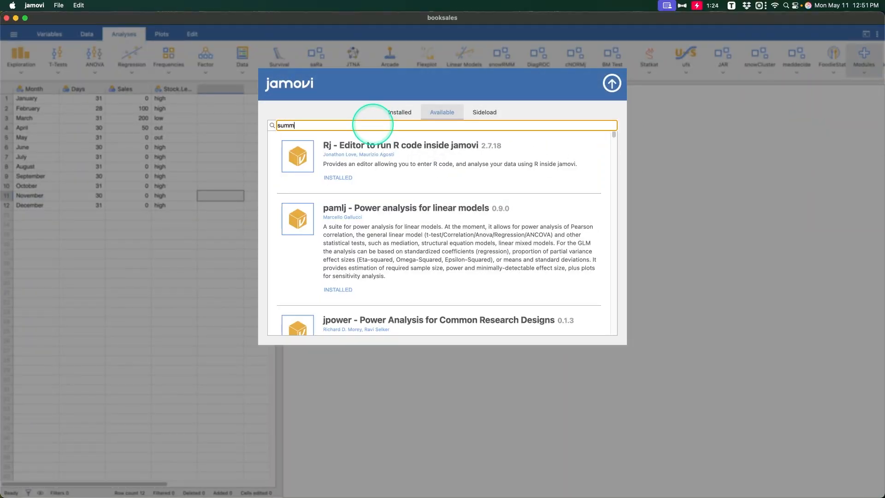
text(umm)
scroll(466, 252, down, 5)
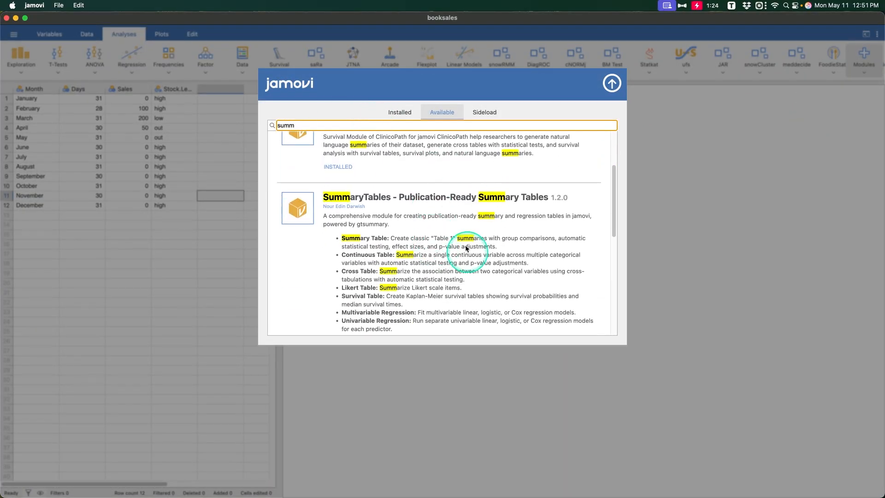
Read the SummaryTables module description, check its installation status and close the module library.
scroll(479, 291, down, 3)
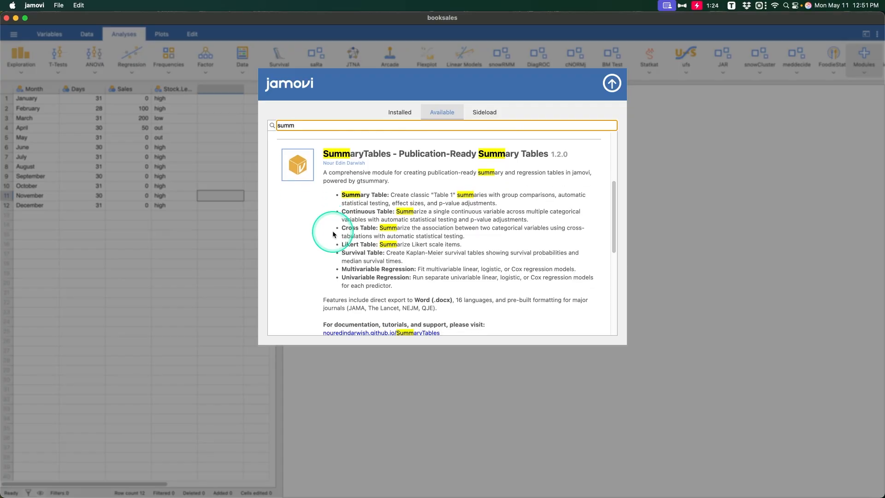
scroll(333, 234, down, 1)
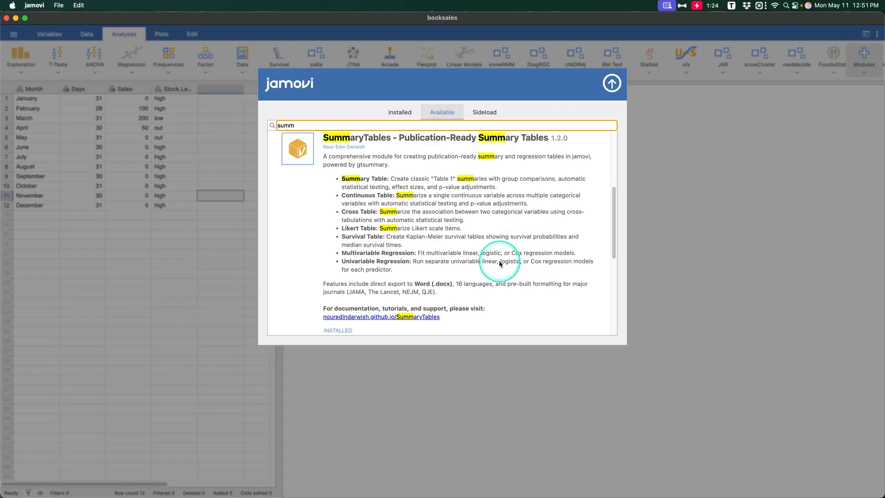
scroll(499, 259, up, 3)
scroll(500, 262, down, 3)
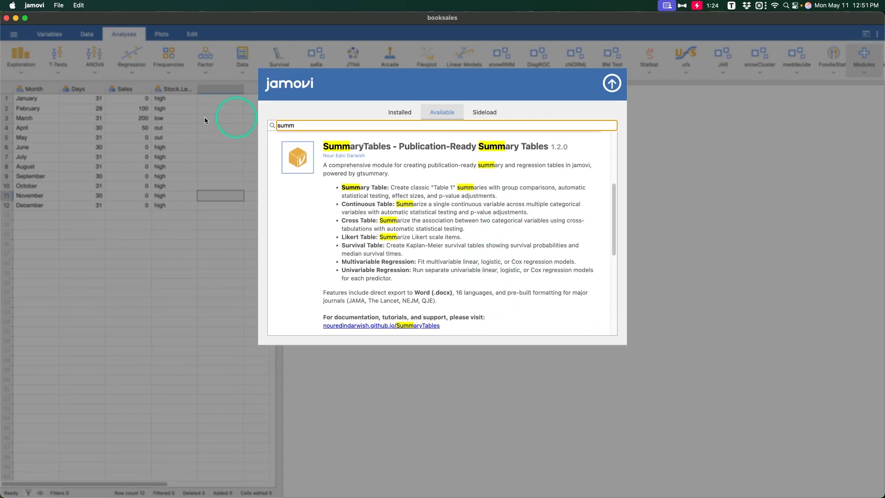
scroll(377, 277, down, 3)
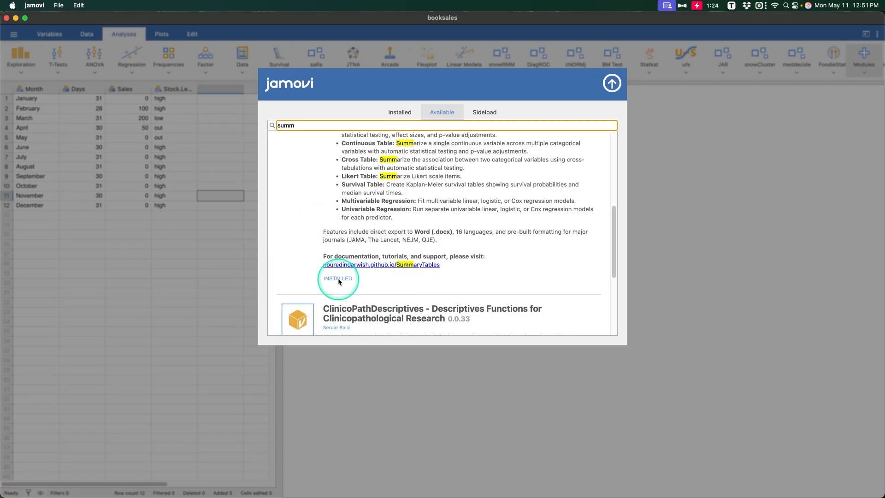
click(646, 118)
Start a Summary Table analysis from the Summary Tables module on the booksales data.
scroll(765, 68, right, 10)
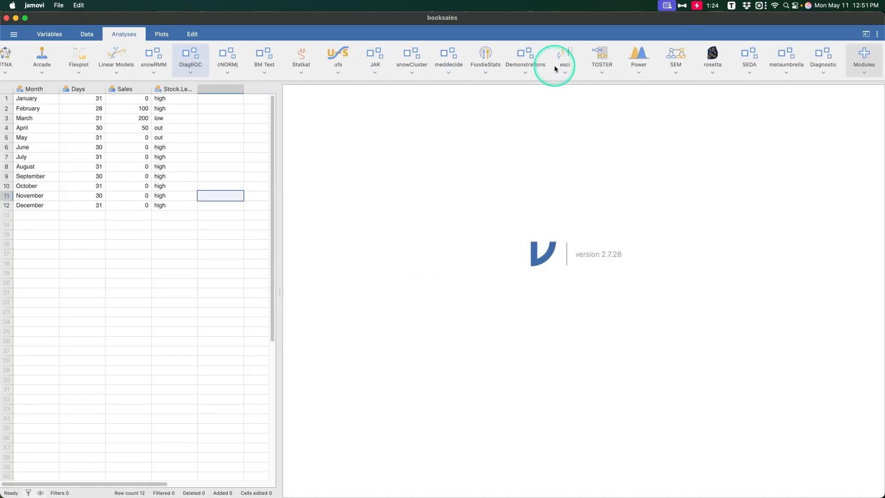
scroll(555, 68, right, 10)
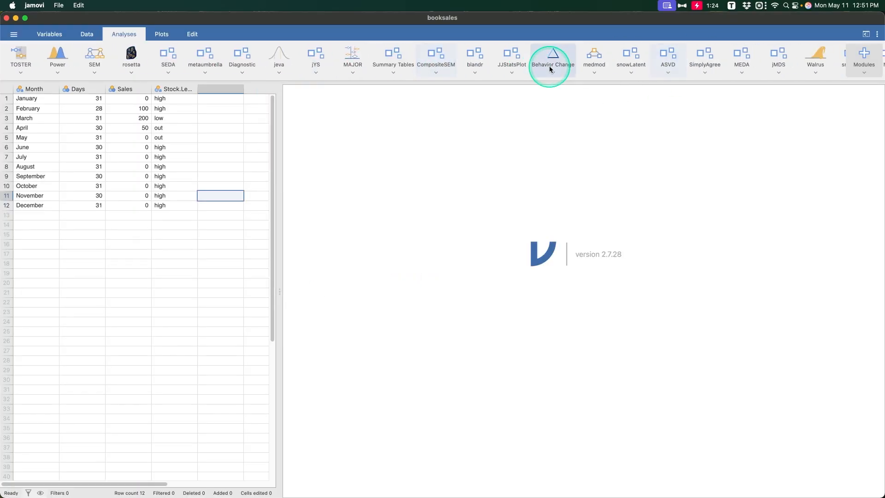
scroll(550, 69, right, 10)
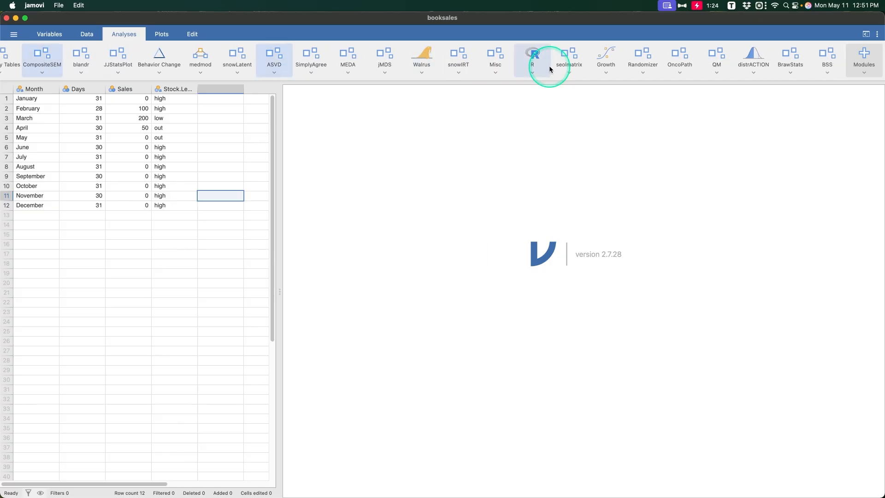
scroll(549, 69, left, 12)
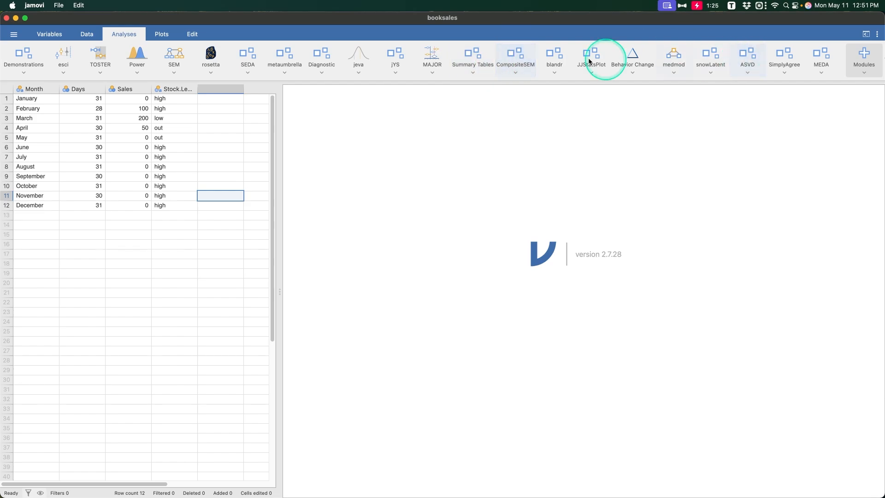
click(476, 59)
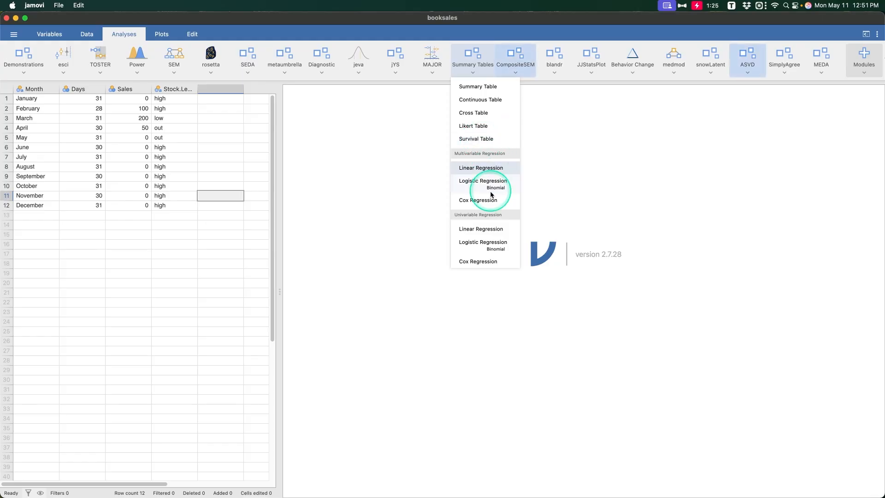
click(474, 87)
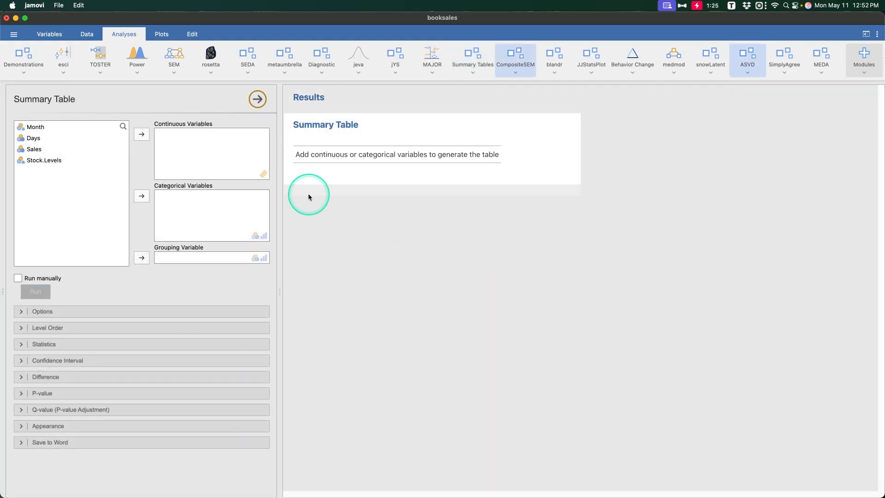
In the booksales data, widen the Stock.Levels column and set the Sales variable's measure type to Continuous.
click(85, 34)
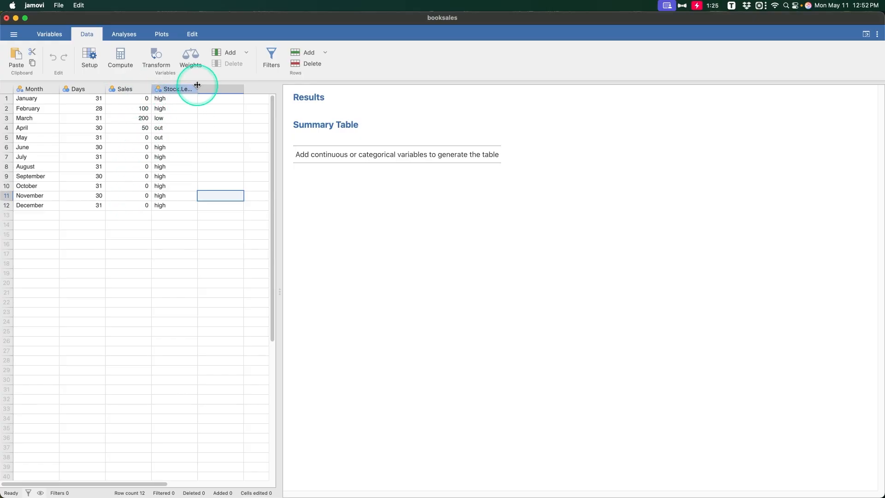
drag(198, 85, 228, 87)
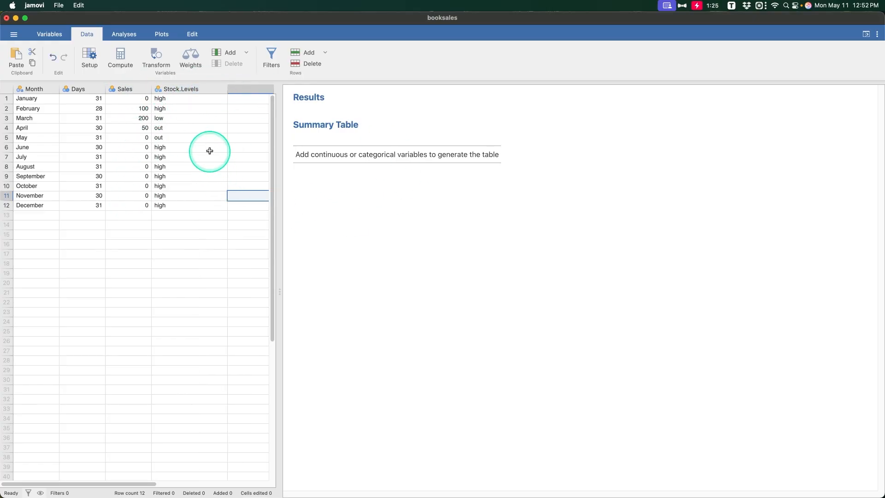
click(134, 89)
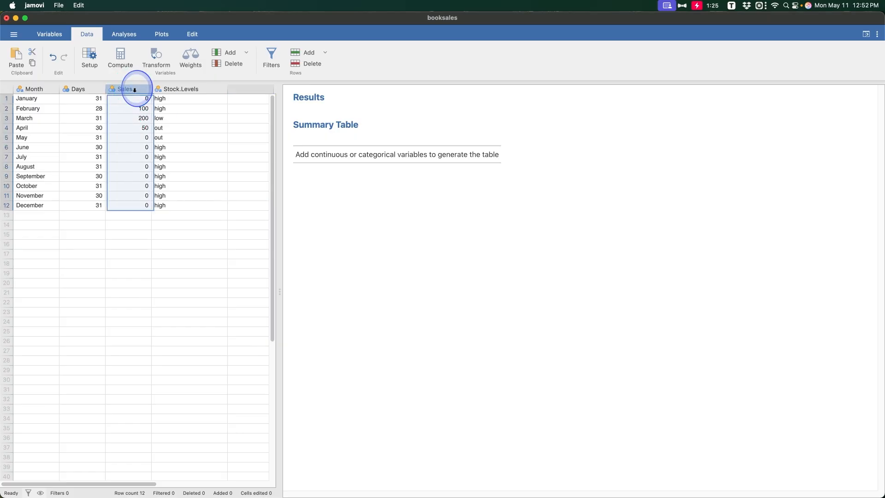
double_click(134, 90)
click(372, 133)
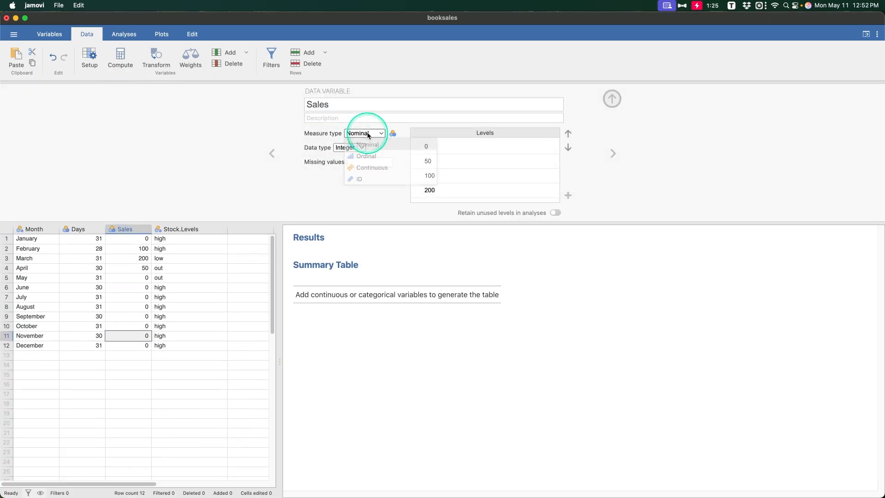
click(368, 166)
click(612, 96)
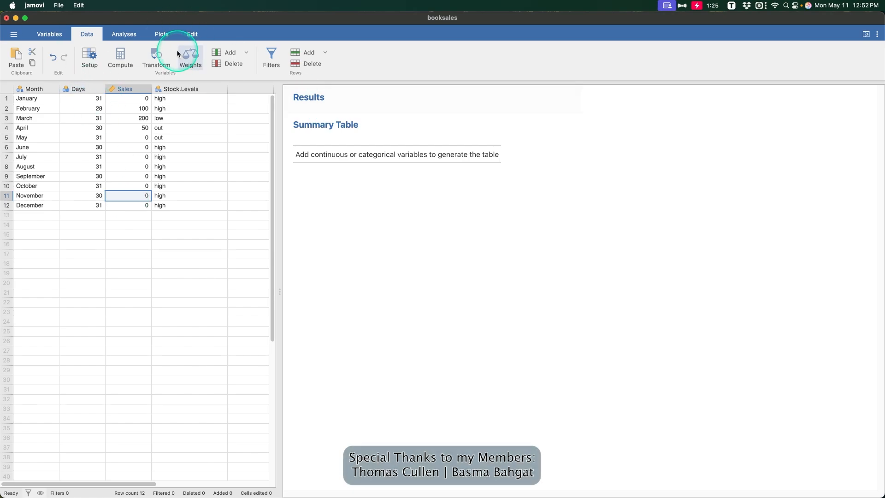
Reopen the Summary Table analysis and assign Sales as a continuous variable.
click(124, 34)
click(388, 143)
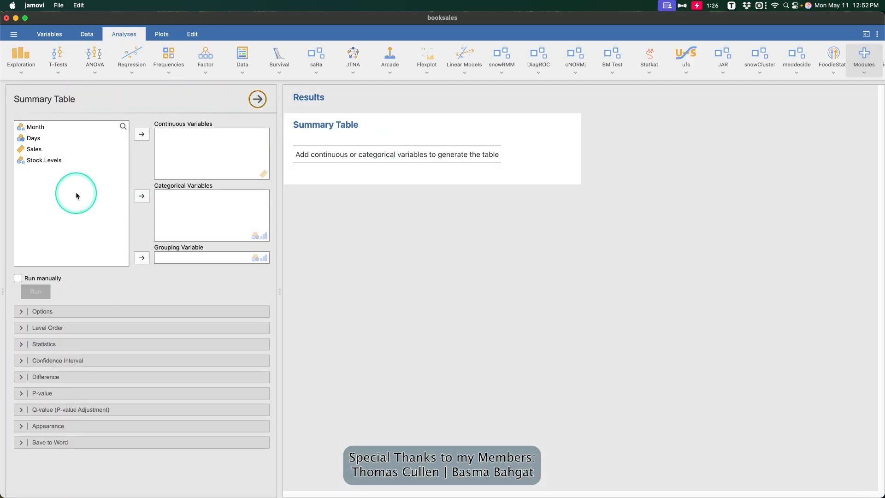
click(34, 149)
click(141, 135)
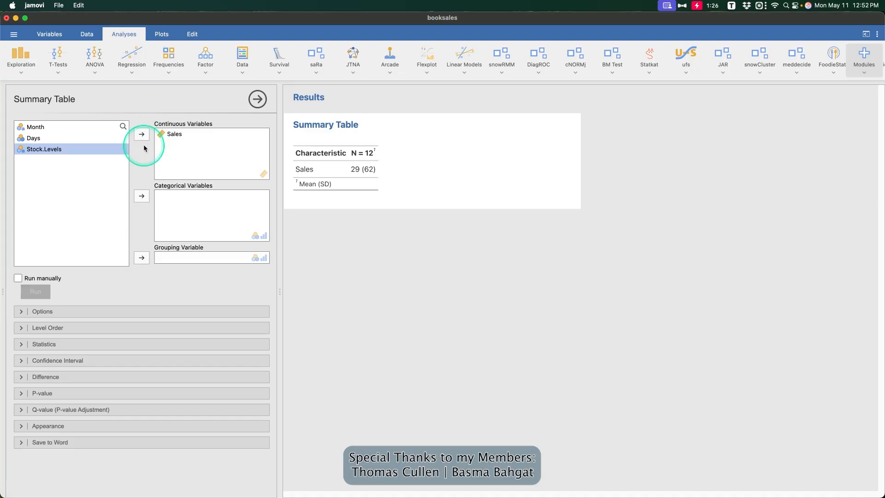
Assign Month and Stock.Levels as categorical variables of the summary table.
click(33, 127)
click(142, 196)
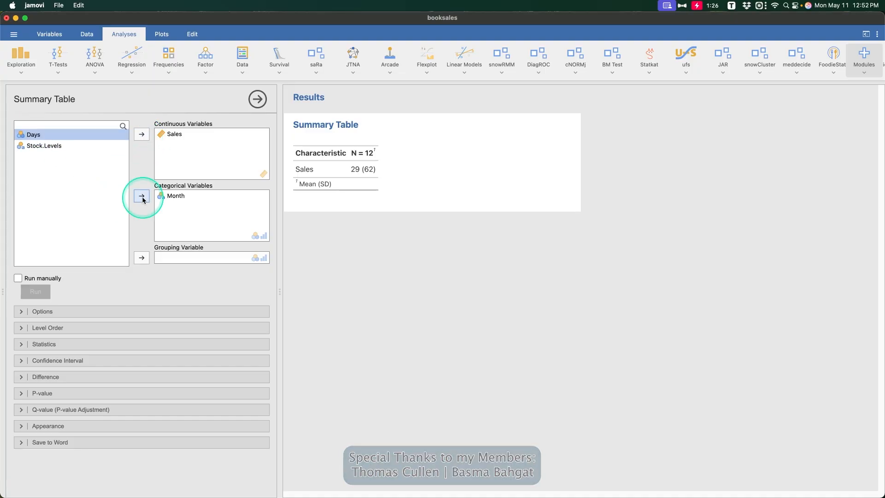
click(50, 208)
click(71, 139)
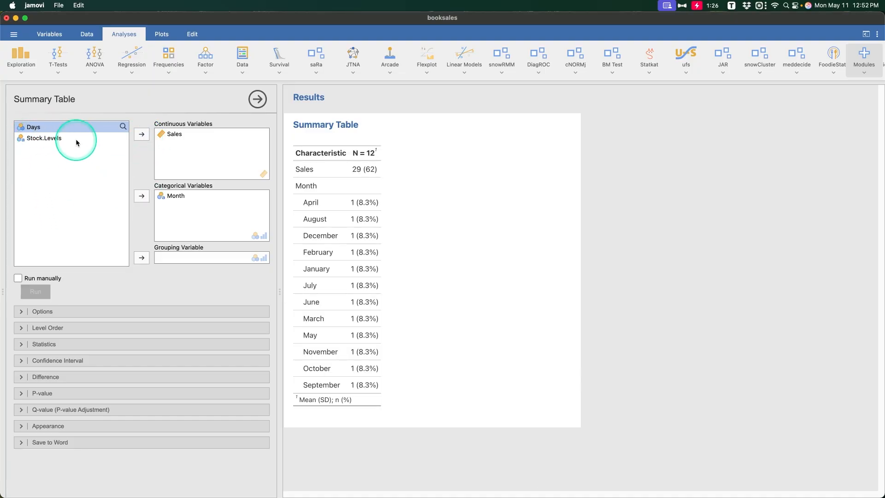
click(139, 196)
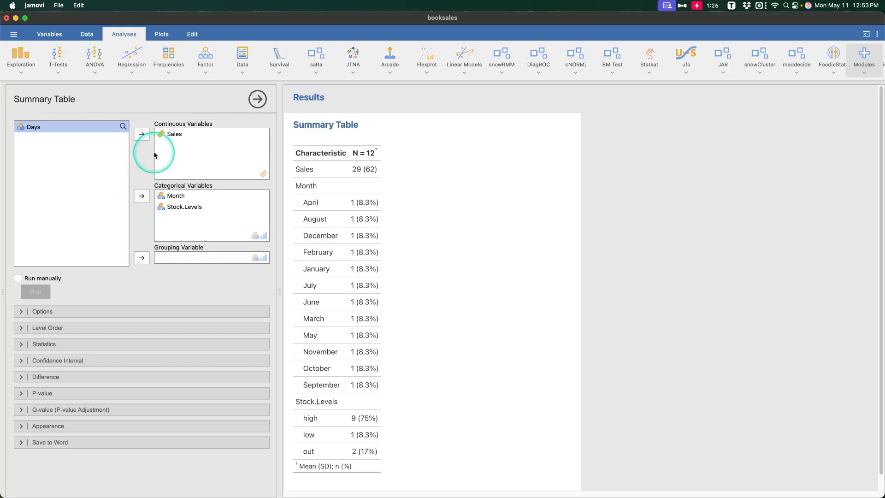
Remove Month from the categorical variables and use it as the grouping variable instead.
click(176, 196)
click(515, 282)
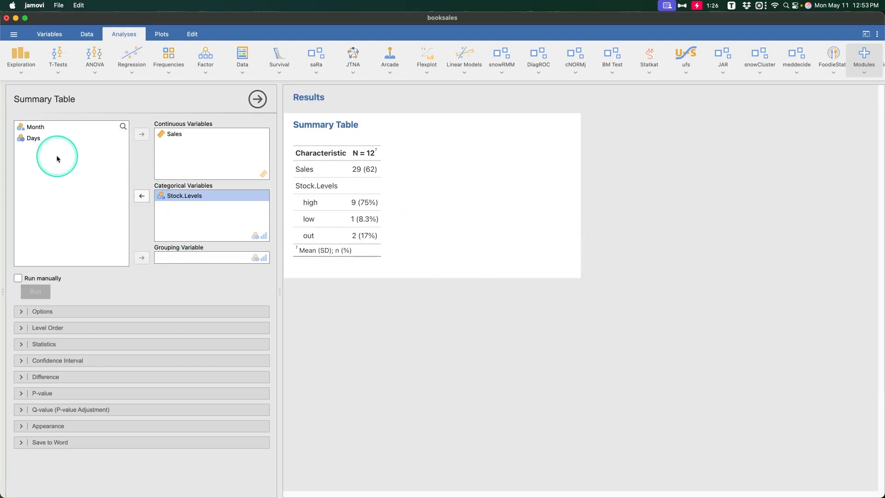
click(36, 127)
click(142, 257)
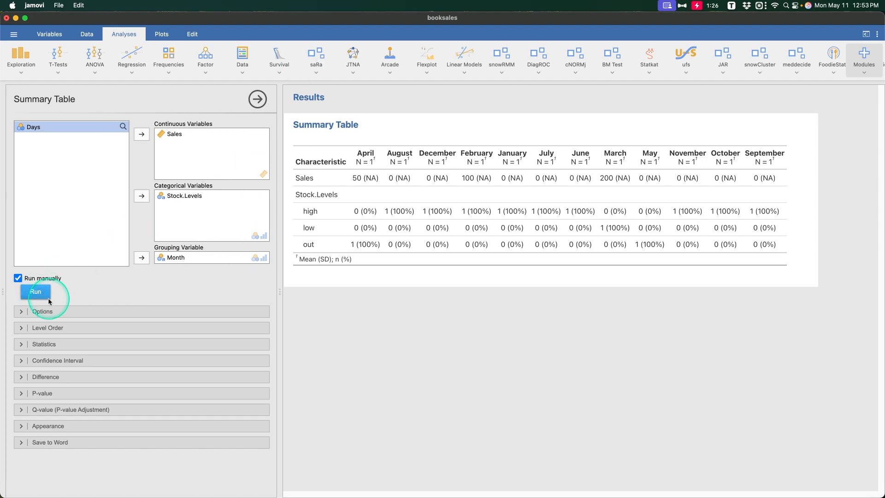
Try adding an N column with Place last and Show footnote while the analysis is set to run manually.
click(36, 291)
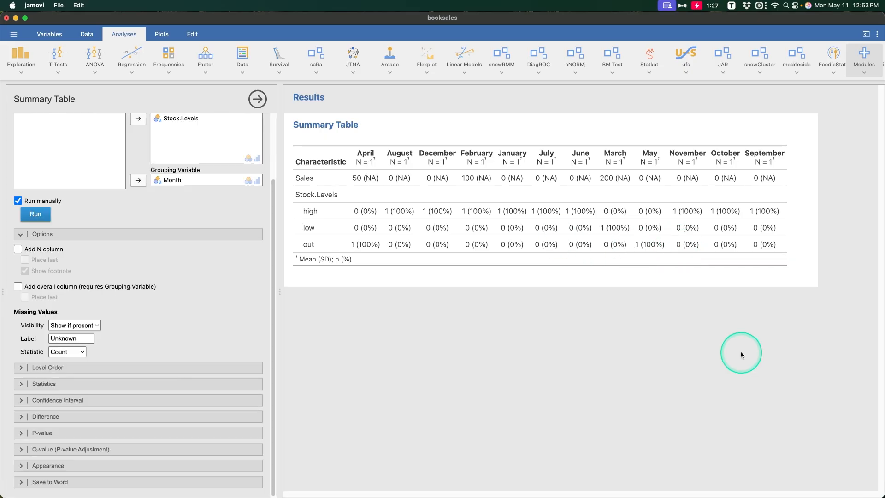
click(20, 250)
click(27, 261)
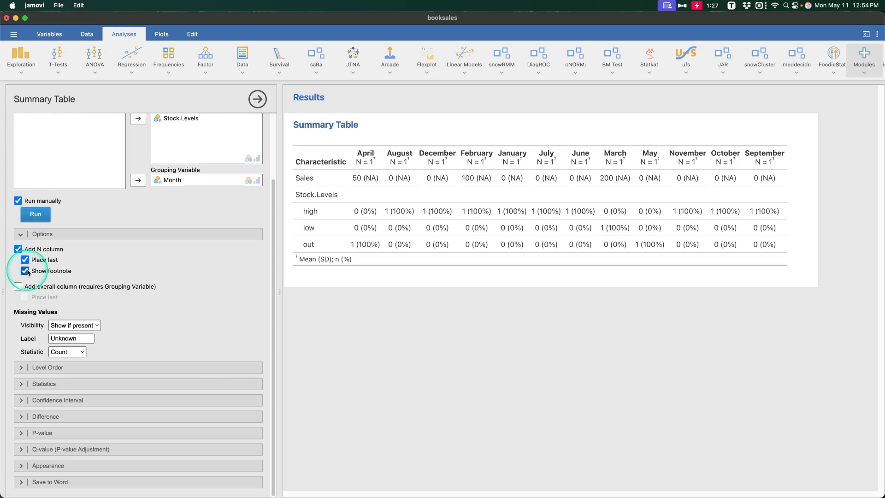
click(18, 249)
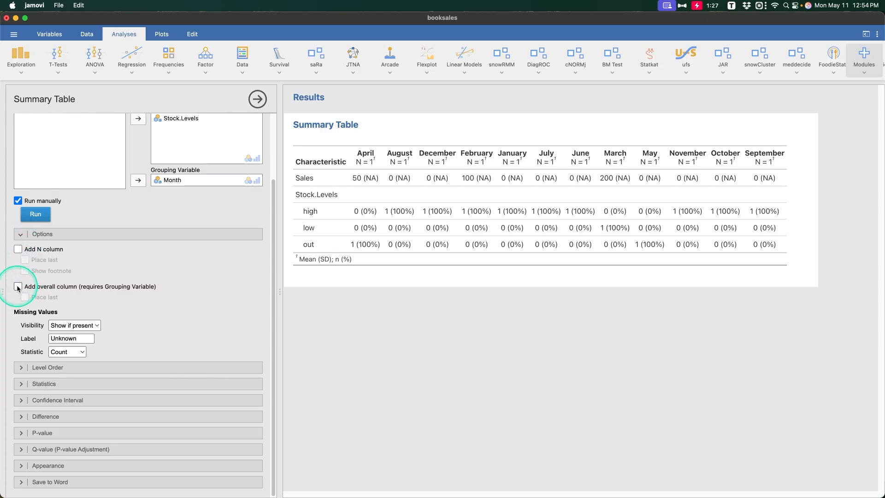
Turn off manual running and add an overall column and an N column to the summary table.
click(18, 201)
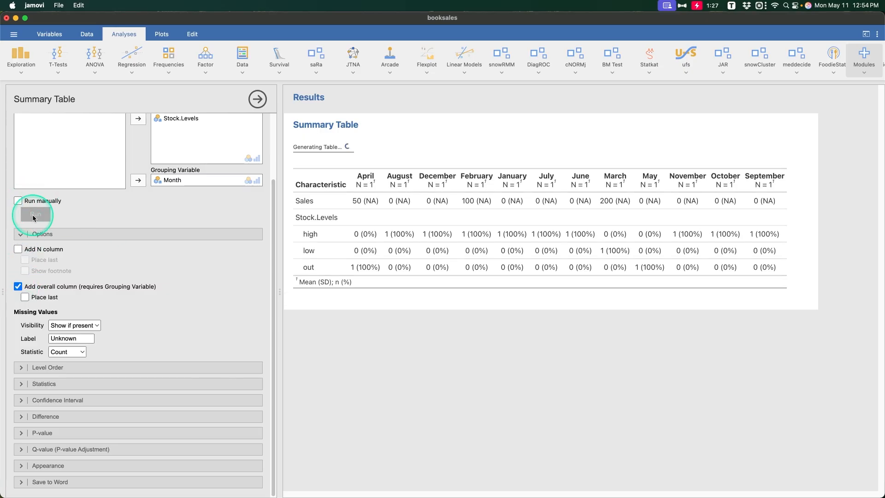
click(37, 249)
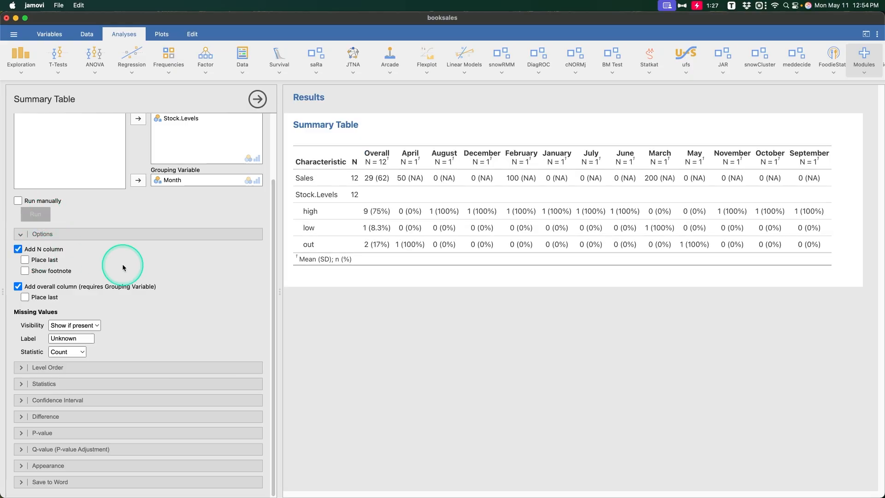
Try the Place last and Show footnote options of the N column, and place the overall column last.
click(25, 260)
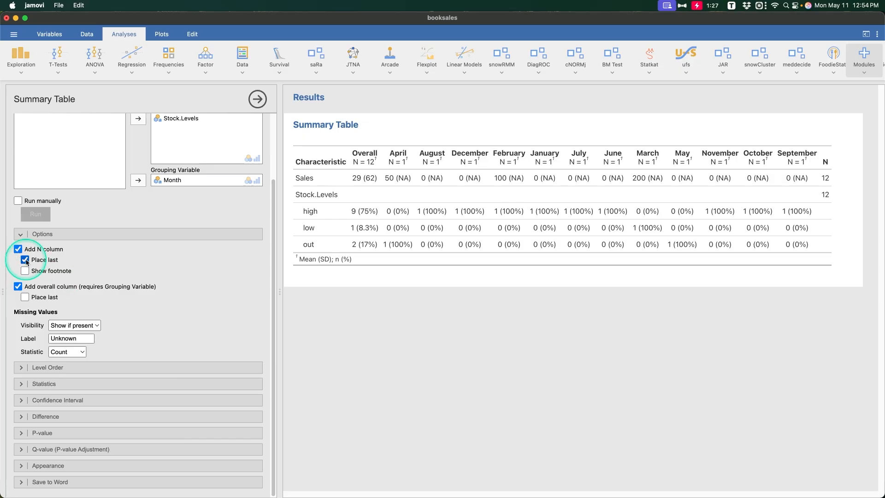
click(25, 260)
click(25, 271)
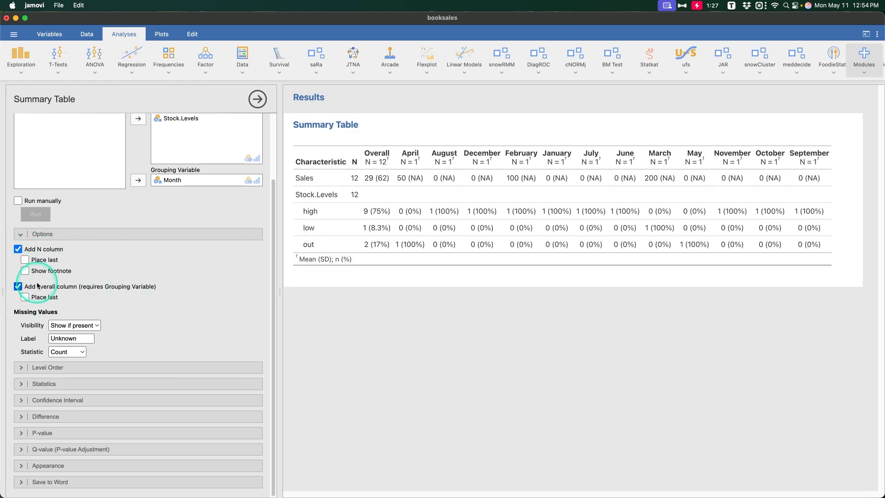
click(25, 297)
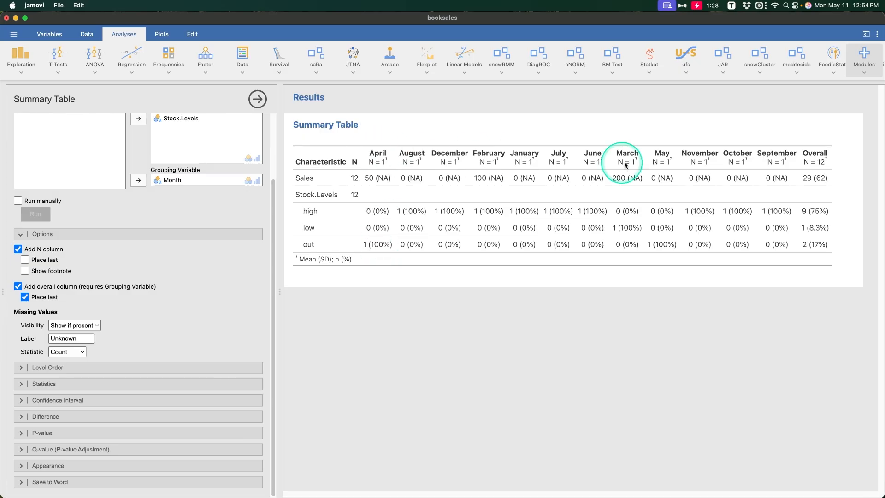
Review the missing values visibility and label, then try the Count (%) and % statistics before restoring Count.
click(67, 329)
click(159, 329)
click(73, 337)
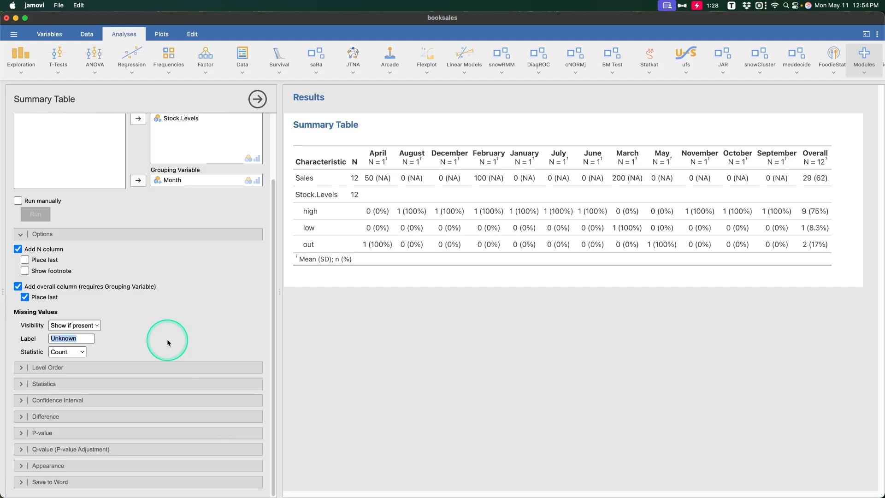
click(77, 352)
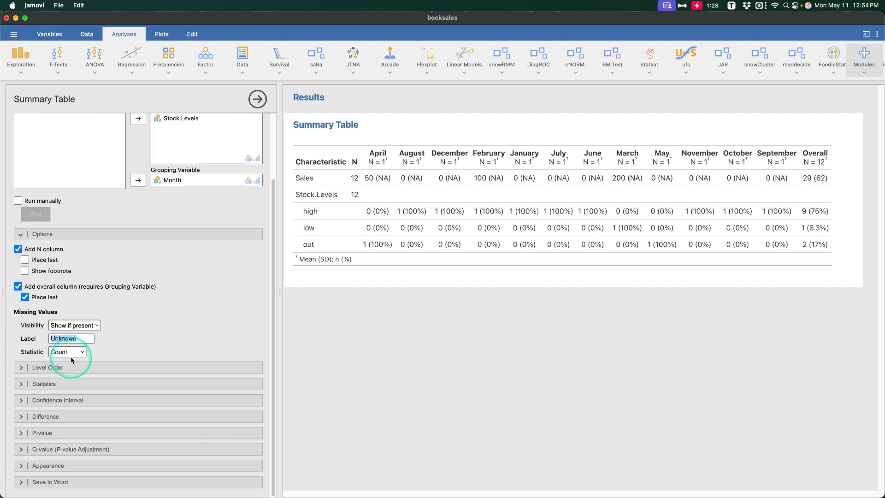
click(79, 363)
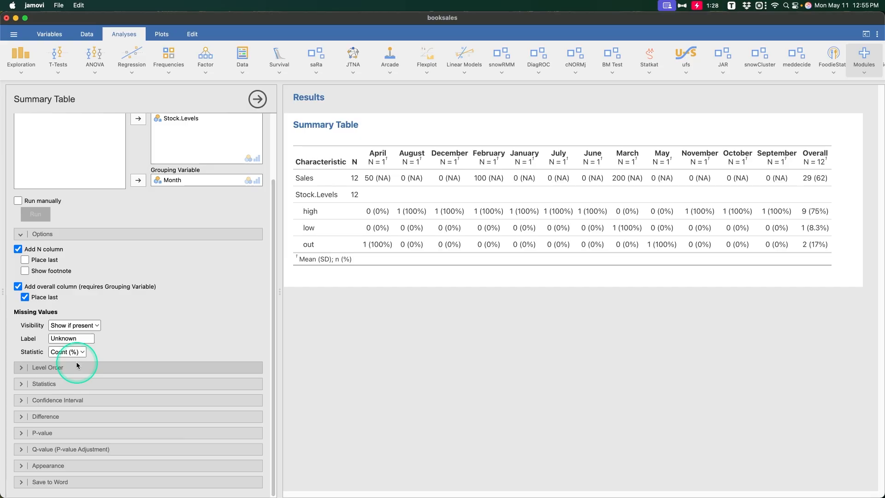
click(73, 352)
click(64, 361)
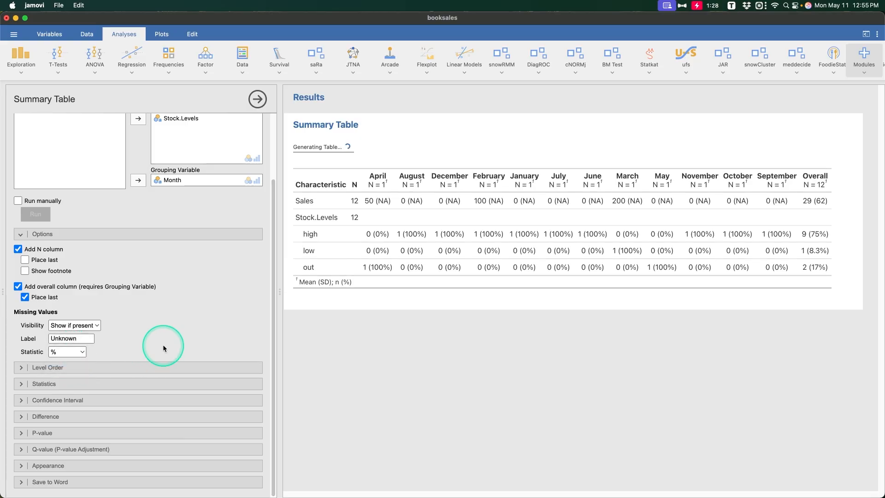
click(74, 351)
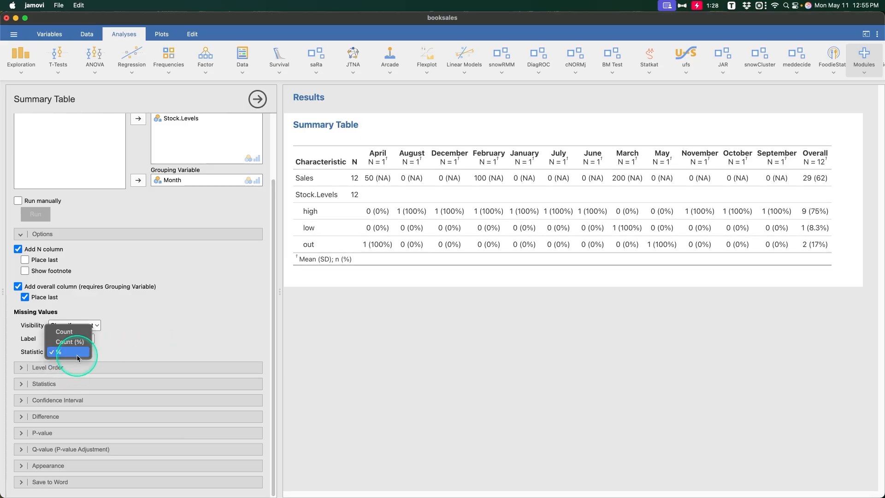
click(69, 332)
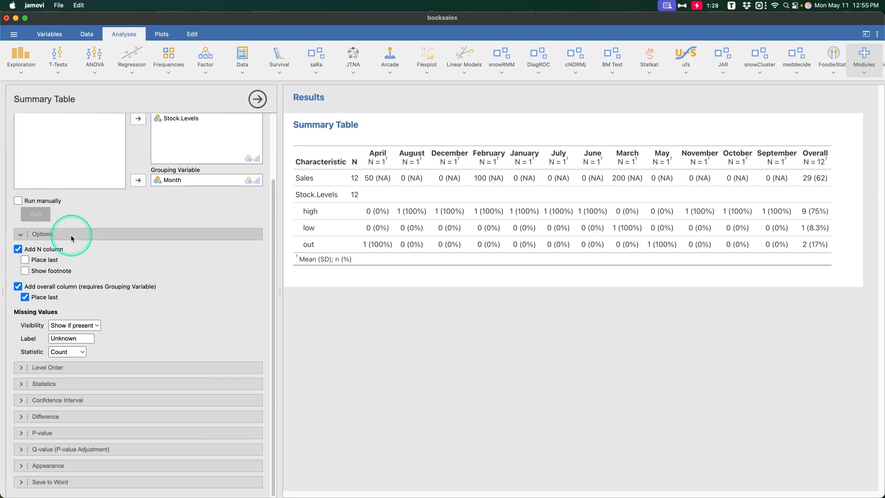
In the level order settings, try Frequency for Stock.Levels and then set its order to As defined.
click(71, 234)
click(108, 327)
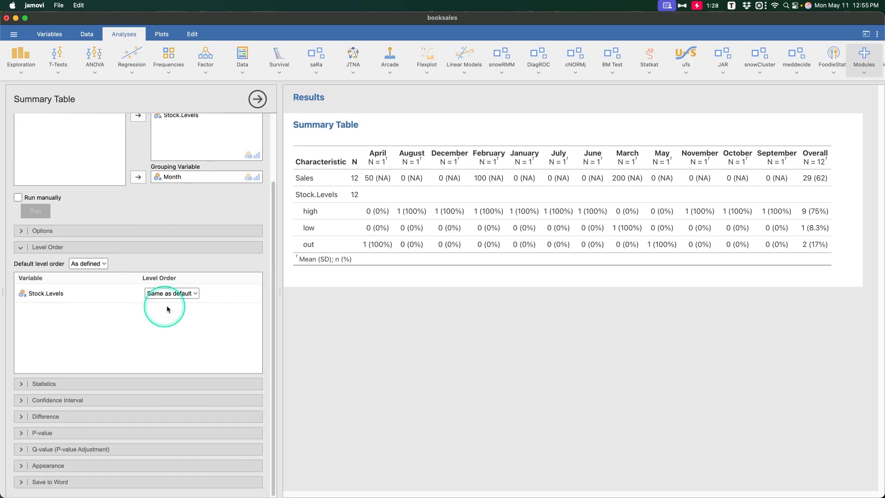
click(97, 265)
click(98, 264)
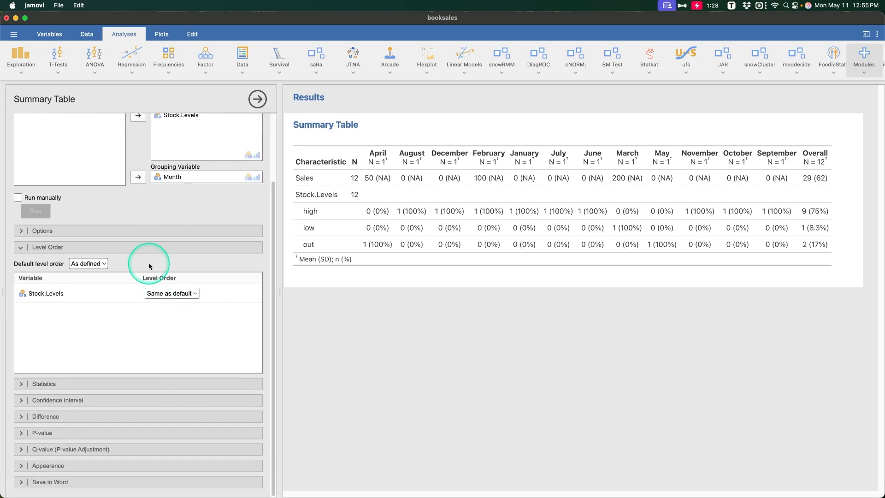
click(192, 295)
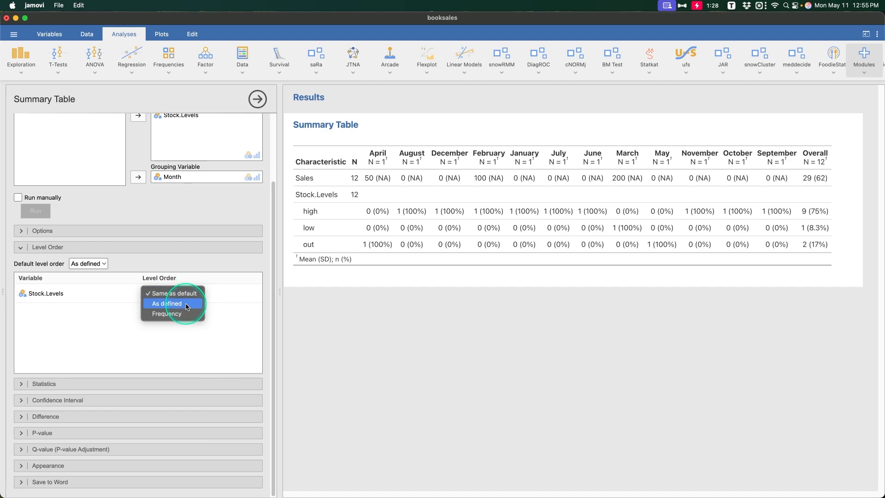
click(185, 303)
click(177, 294)
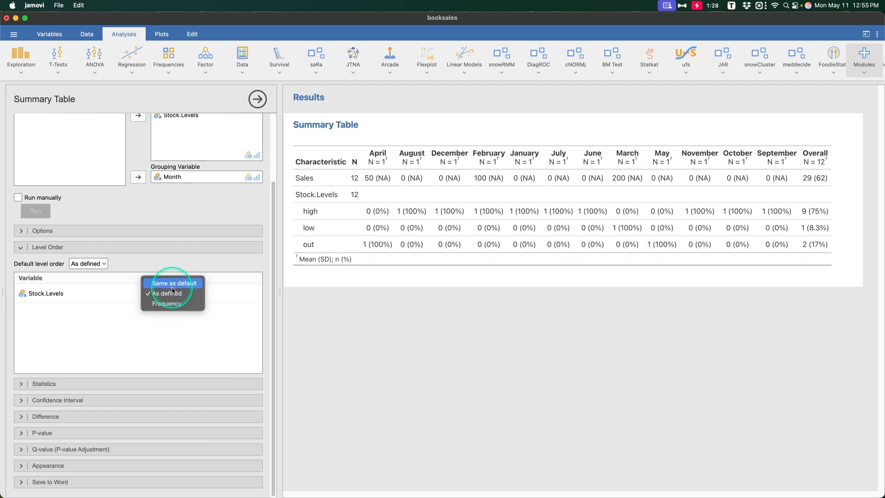
click(174, 303)
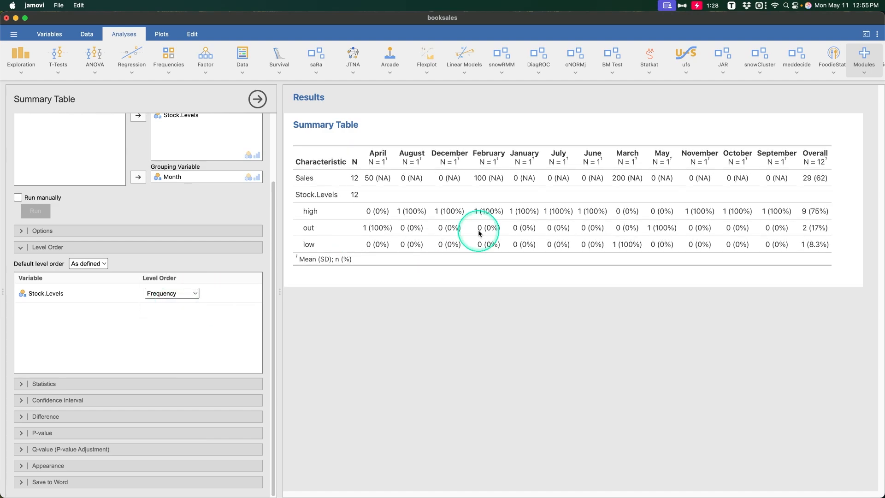
click(171, 294)
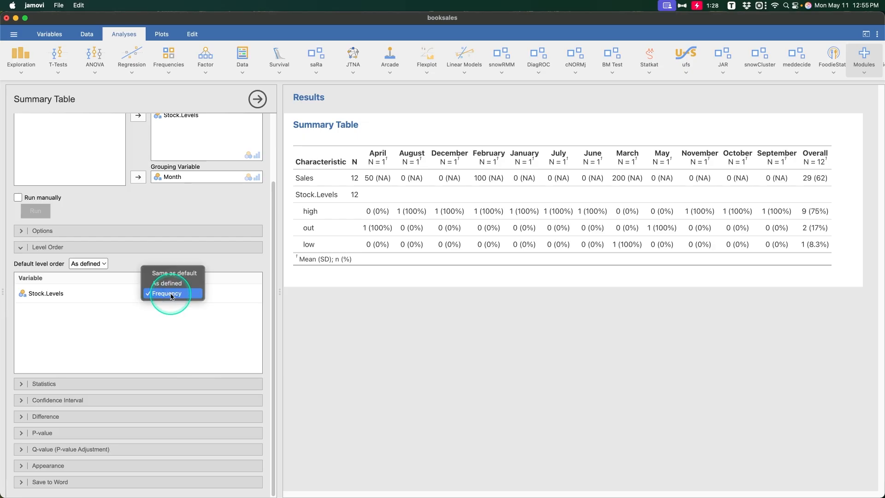
click(168, 283)
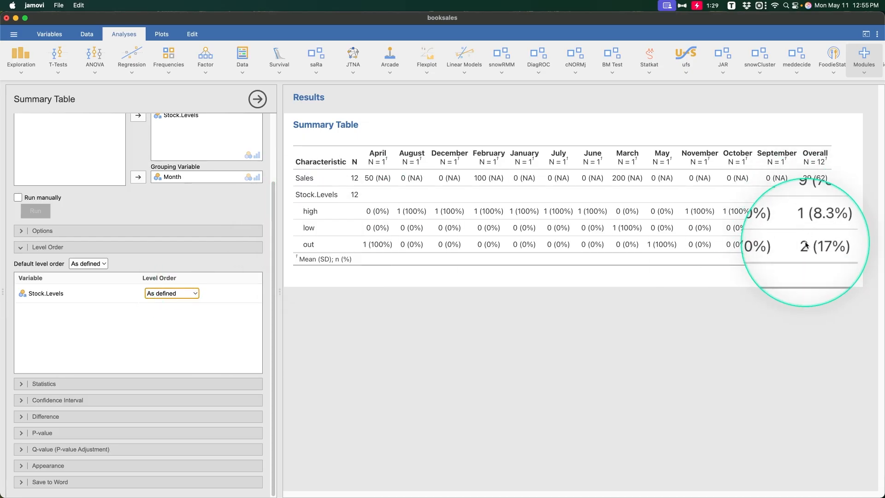
Set the default level order to Frequency and collapse the level order settings.
click(88, 264)
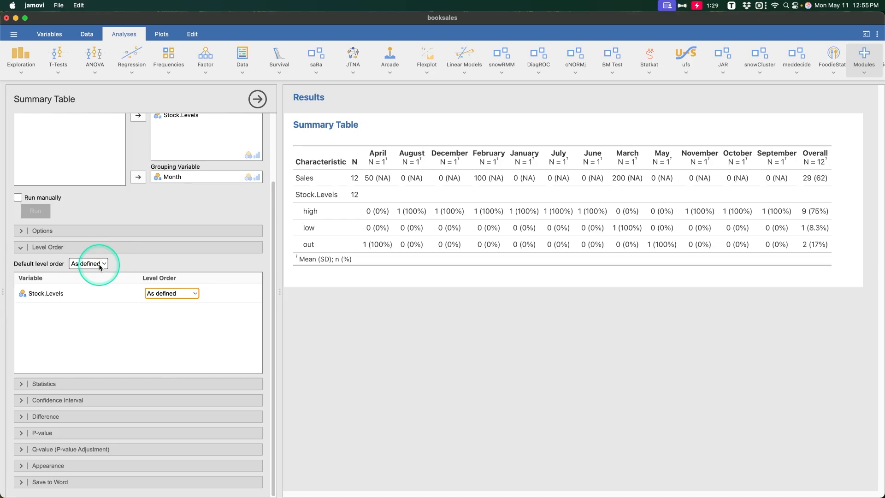
click(88, 272)
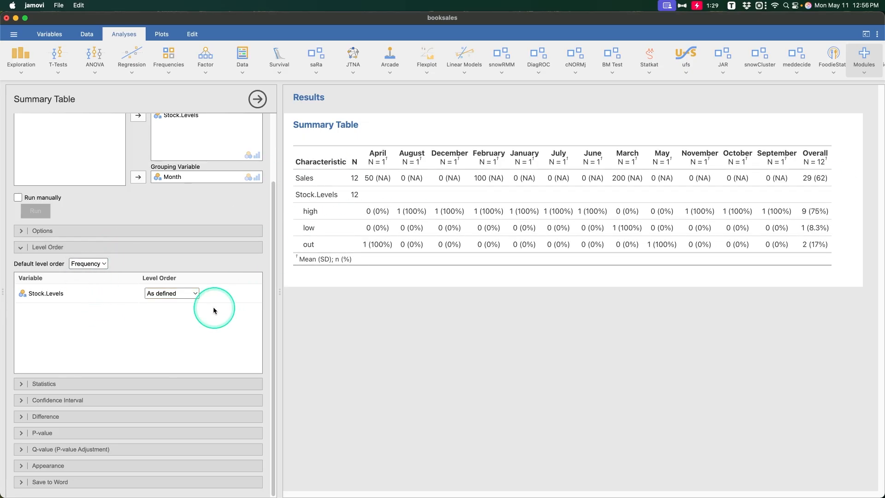
click(94, 249)
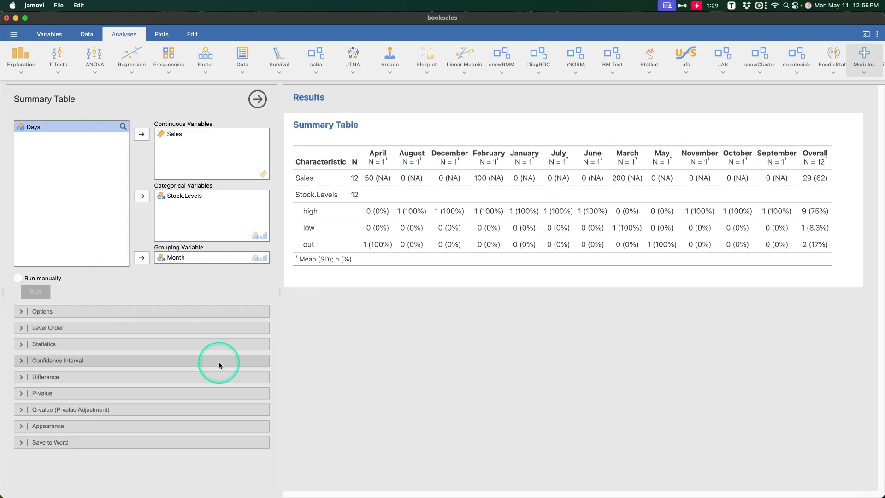
Examine the default statistic and decimal places choices offered for continuous variables in the statistics settings.
click(118, 345)
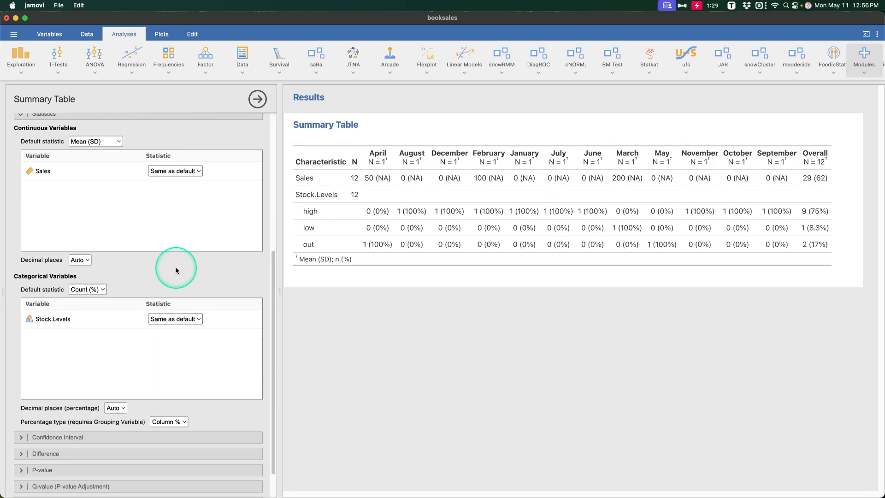
click(98, 141)
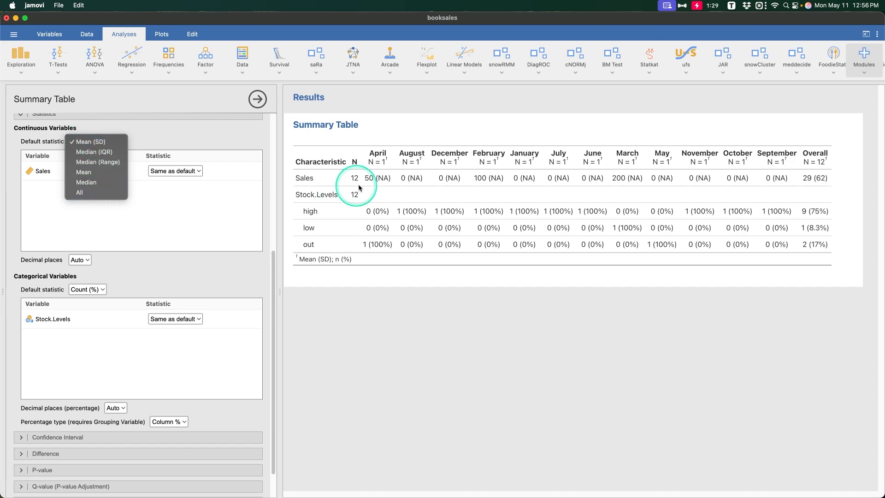
click(213, 214)
click(85, 261)
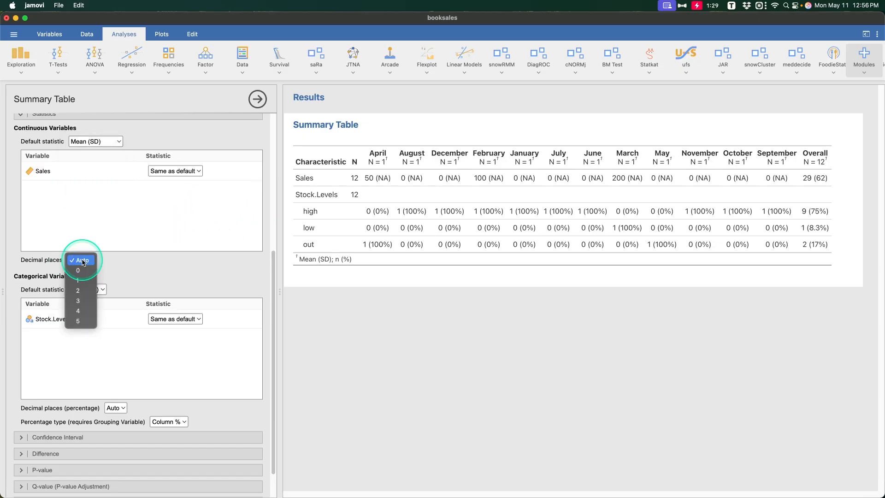
click(122, 260)
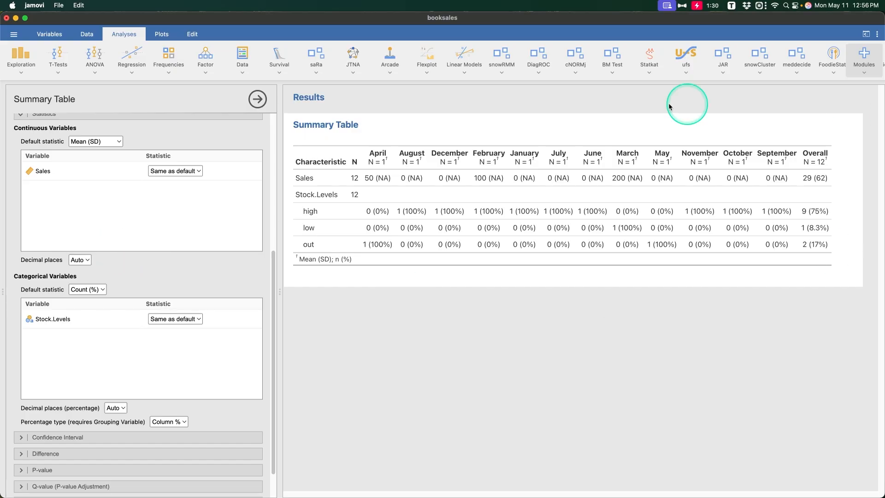
Set the default statistic for categorical variables to Count.
scroll(147, 247, down, 2)
click(92, 253)
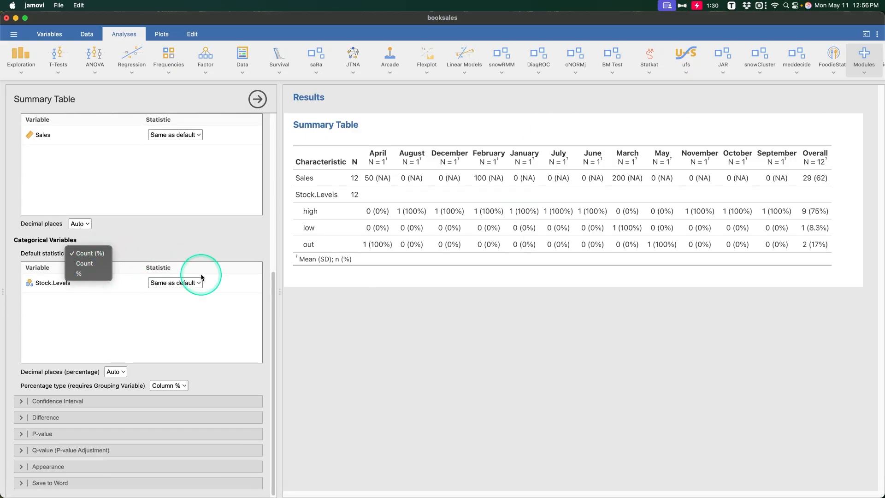
click(92, 263)
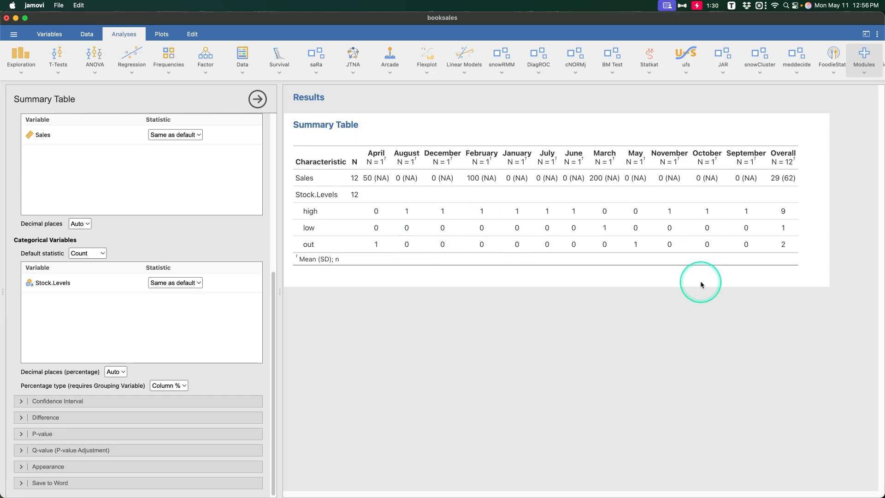
Expand the general options and level order settings and review the statistic choices for missing values.
scroll(171, 273, up, 10)
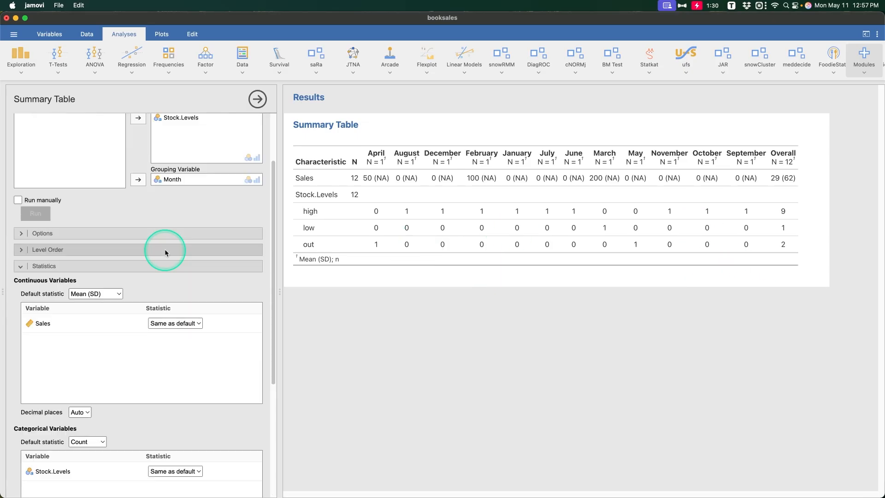
click(164, 249)
click(178, 250)
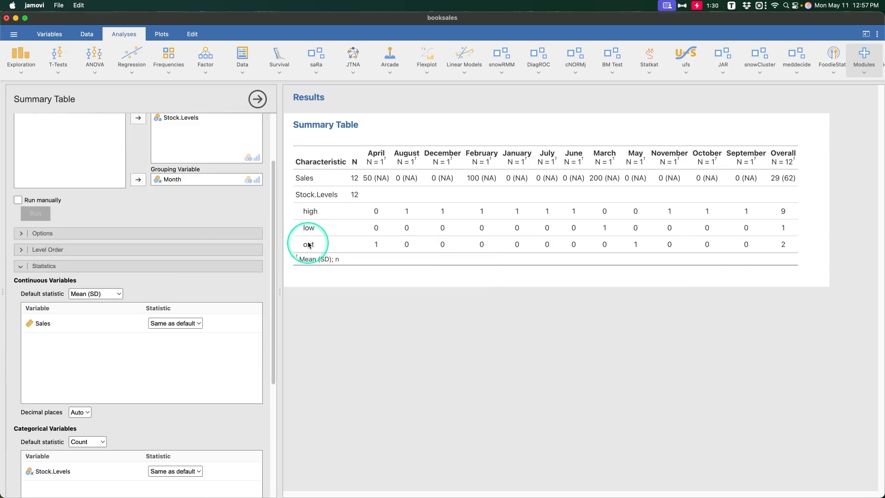
scroll(137, 258, up, 3)
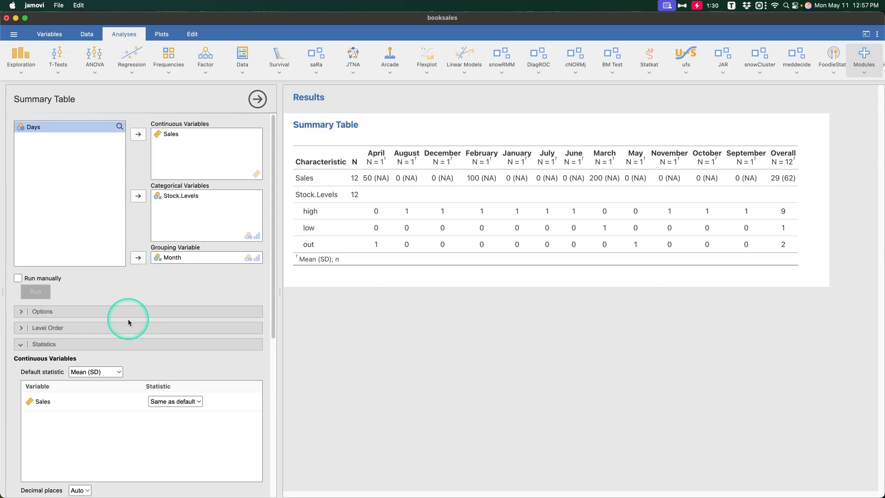
click(128, 313)
scroll(92, 415, down, 4)
click(118, 267)
click(68, 170)
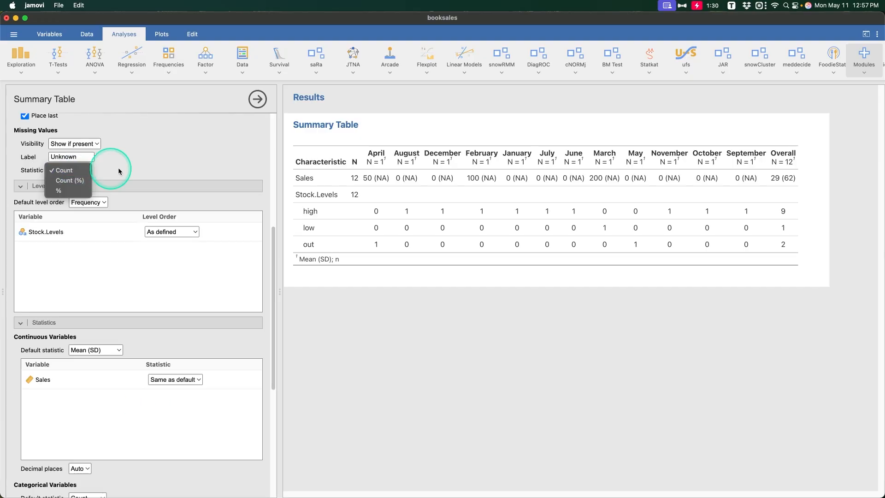
click(62, 170)
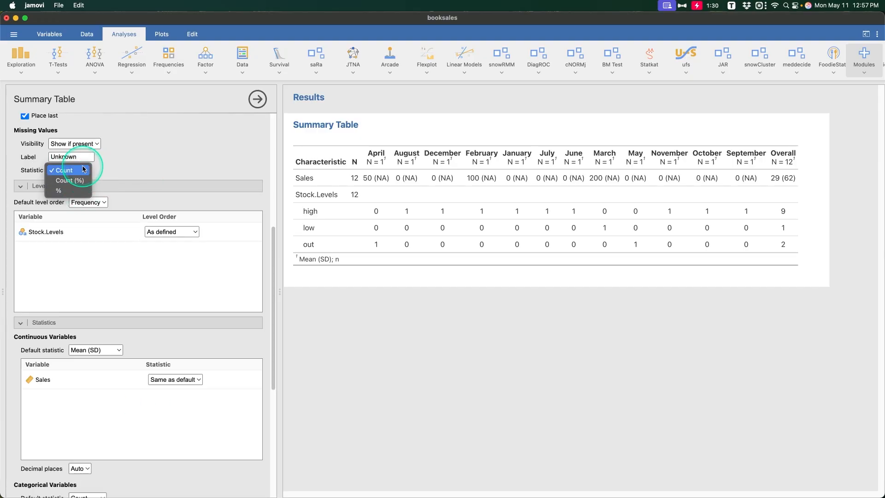
Examine the percentage type and default statistic choices offered for categorical variables in the statistics settings.
scroll(184, 234, down, 5)
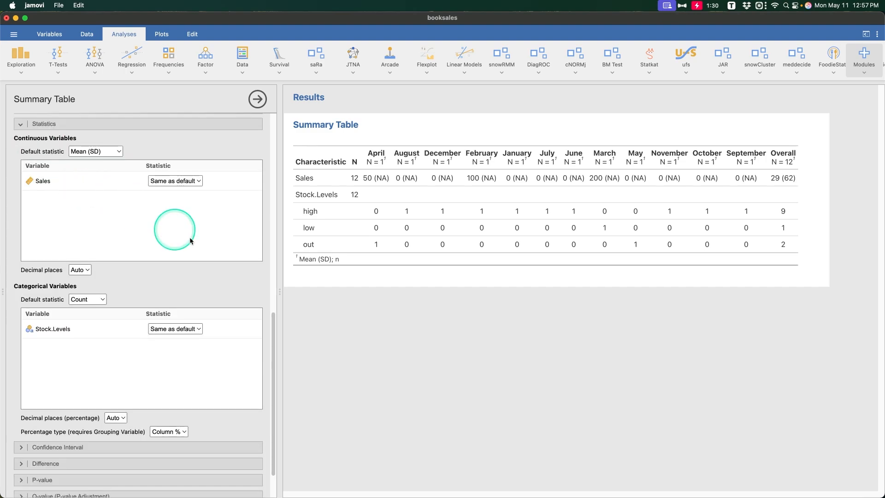
click(163, 386)
click(214, 372)
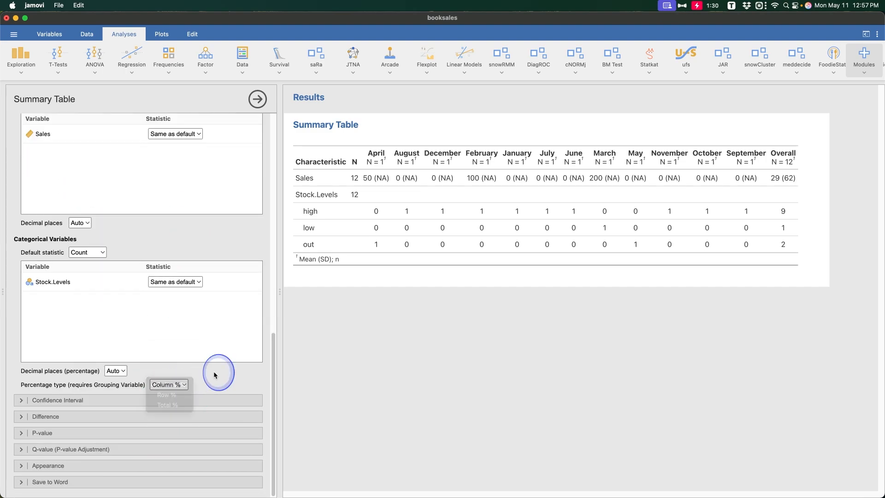
click(168, 385)
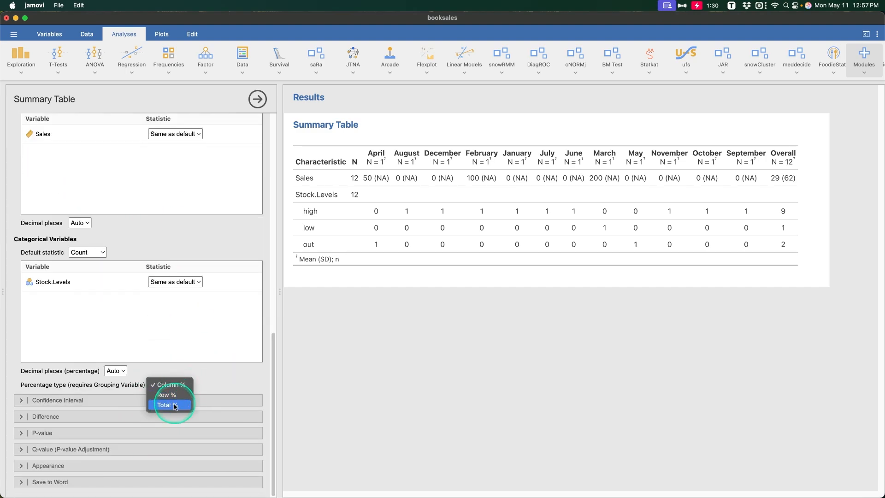
click(214, 380)
click(101, 253)
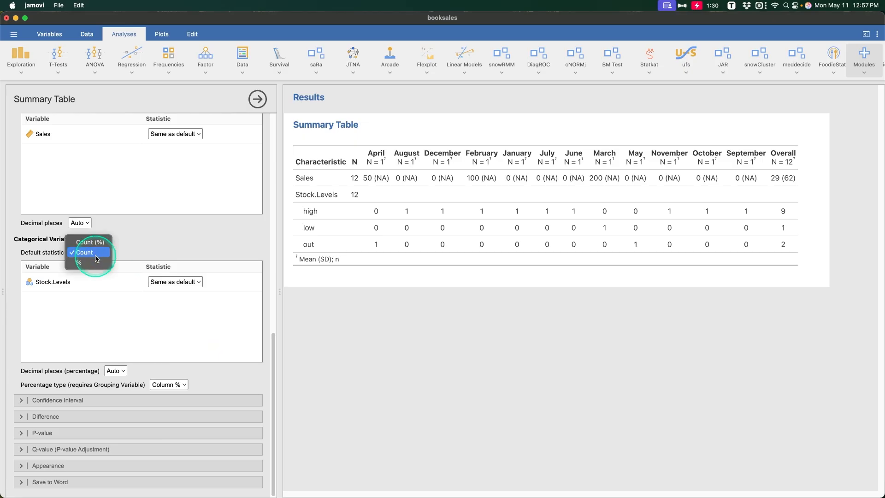
click(156, 241)
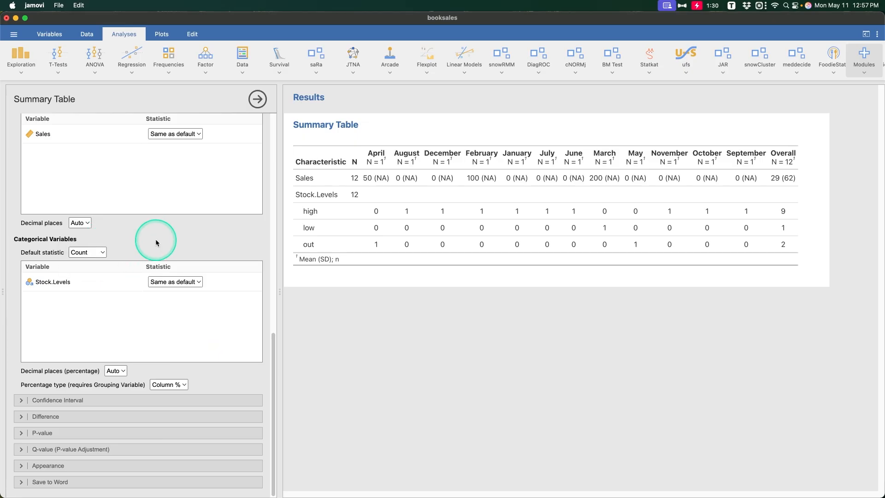
Try adding a 95% confidence interval to the table, remove it again, and review the confidence interval methods.
scroll(121, 252, up, 3)
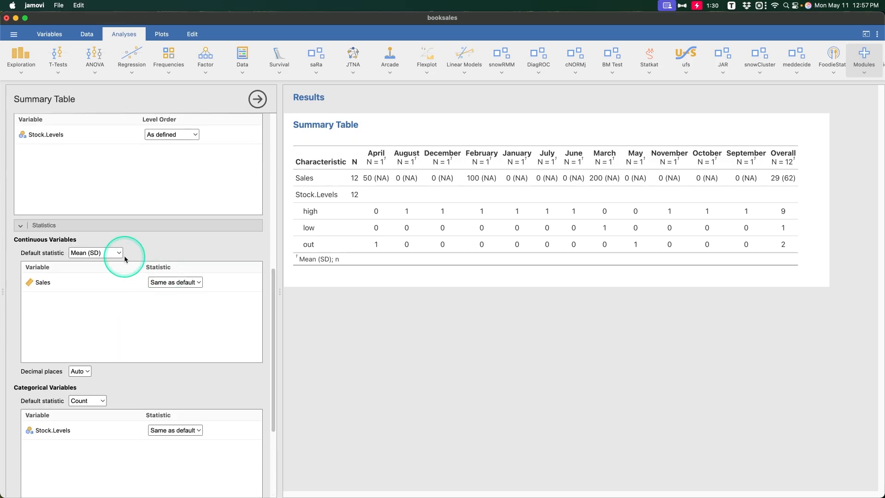
click(94, 226)
click(92, 401)
click(46, 281)
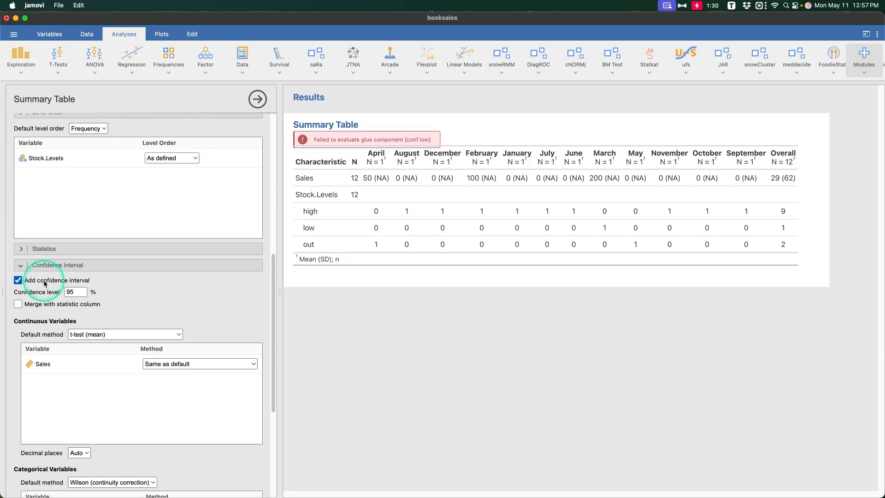
click(18, 280)
scroll(162, 297, down, 5)
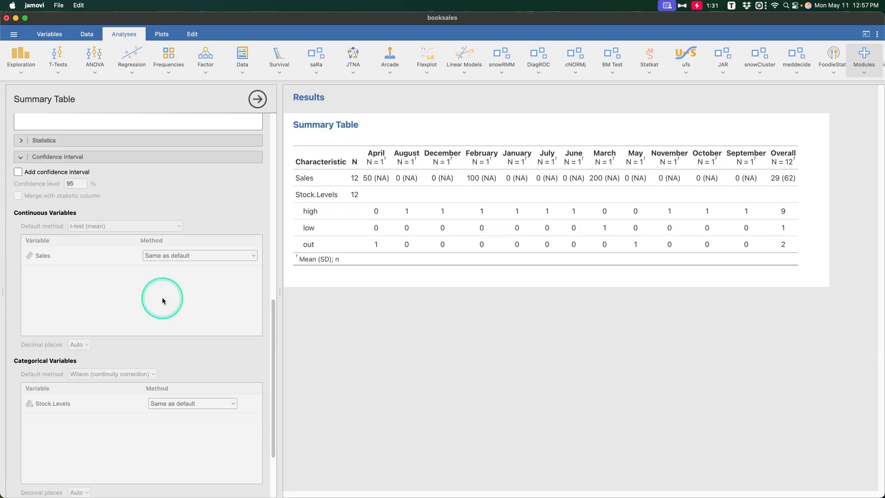
scroll(203, 255, up, 2)
Collapse the confidence interval, level order and general options sections of the Summary Table settings.
click(146, 142)
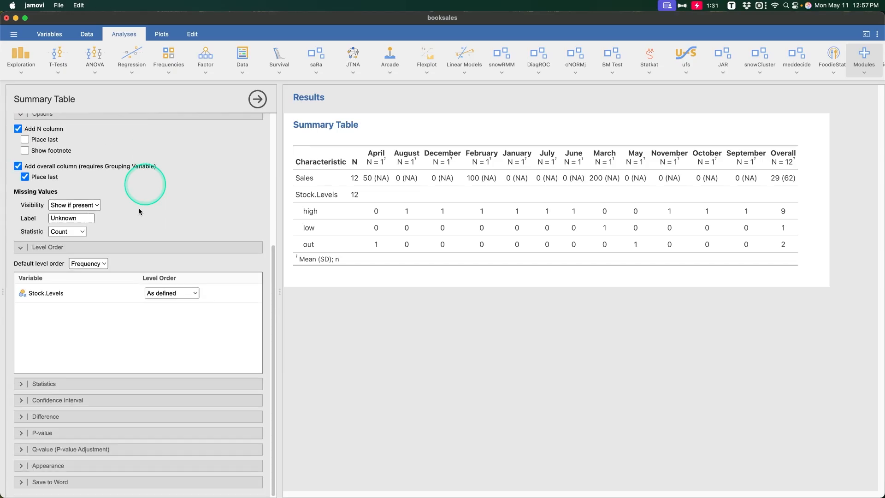
click(153, 248)
click(154, 233)
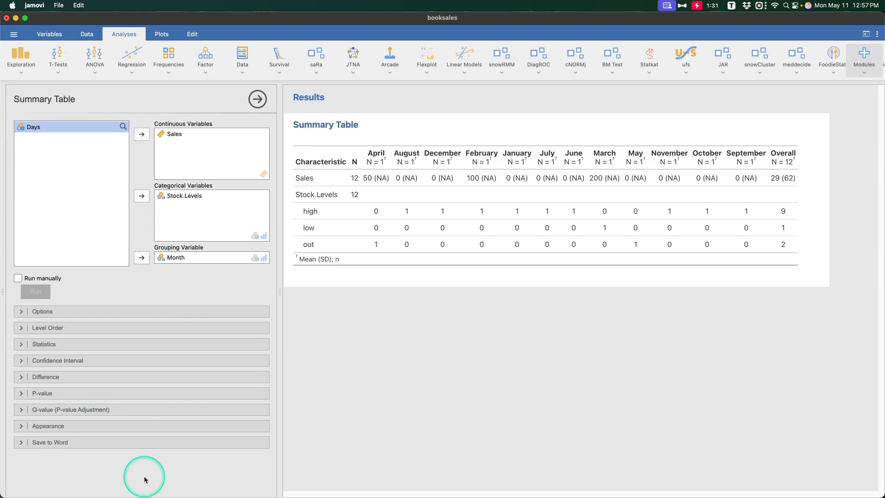
Review the Difference, P-value and Q-value (P-value Adjustment) settings one after another, collapsing each section again.
click(100, 377)
scroll(149, 395, down, 5)
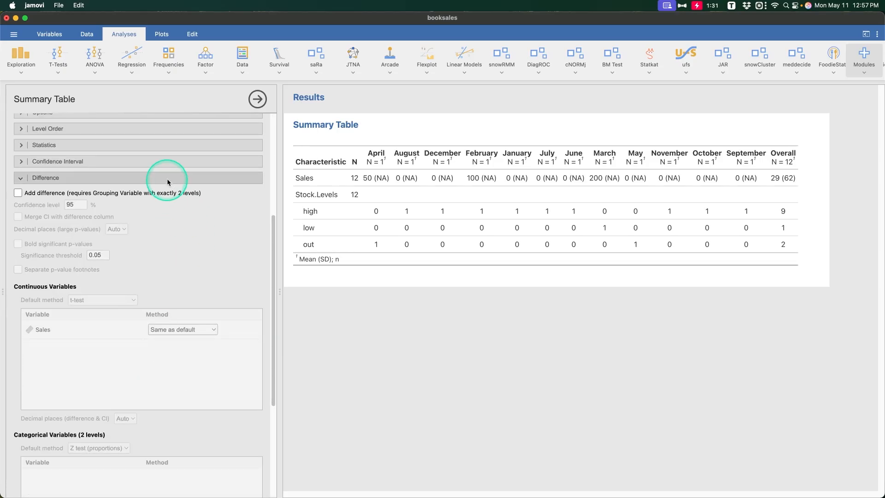
click(206, 177)
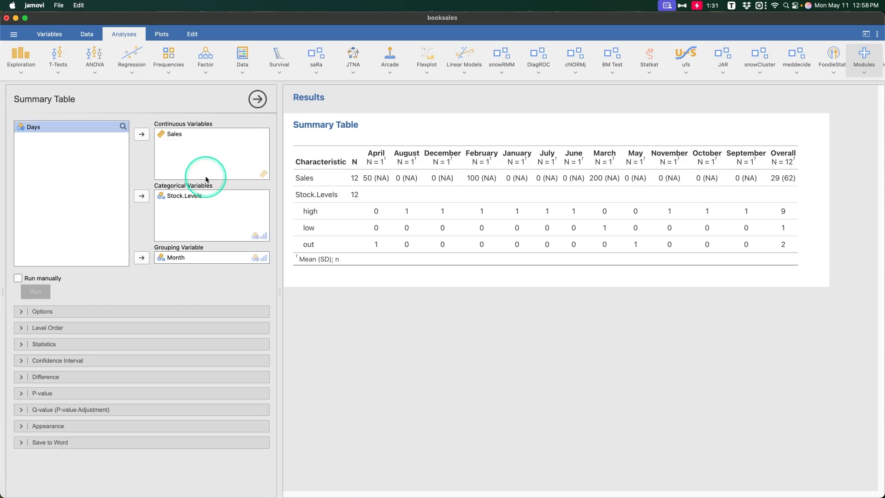
click(121, 395)
scroll(161, 322, up, 3)
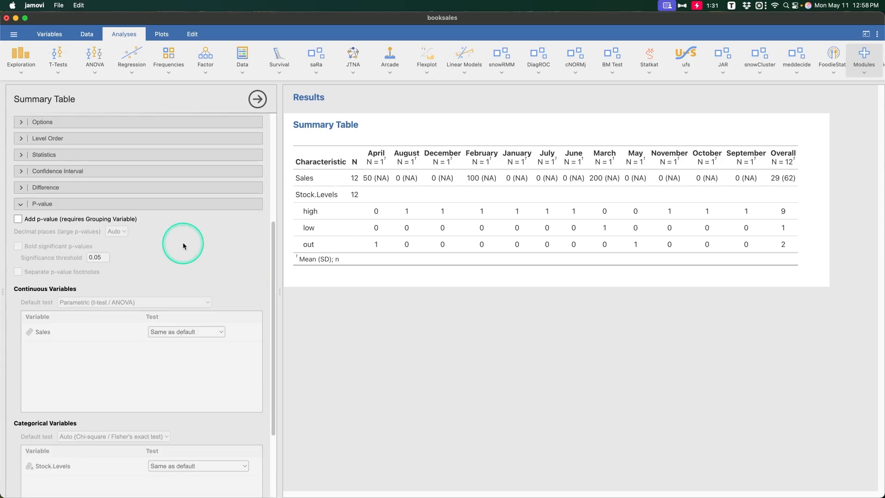
click(173, 205)
click(144, 410)
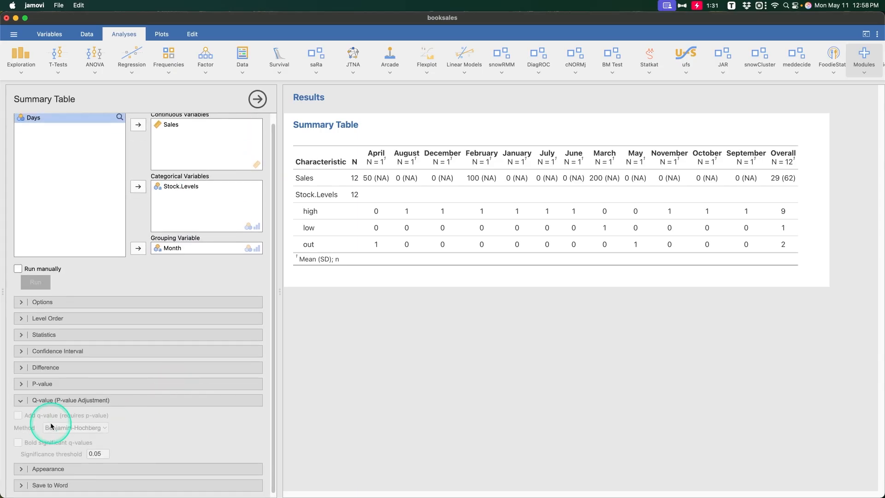
click(69, 400)
Try the JAMA, The Lancet and The New England Journal of Medicine themes, and set the table theme to The Quarterly Journal of Economics.
click(117, 426)
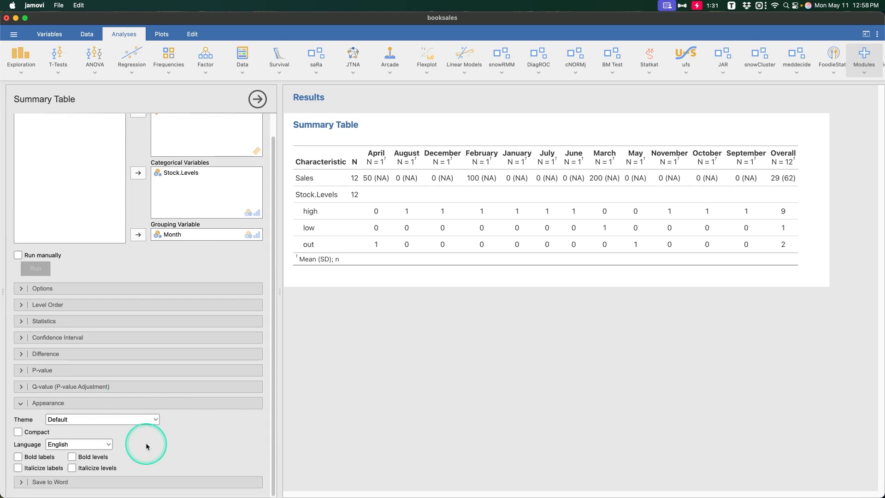
click(113, 419)
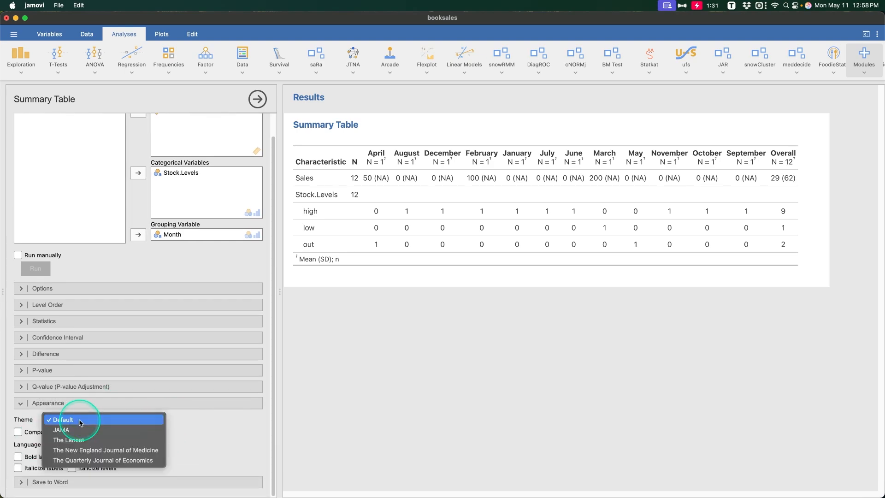
click(112, 430)
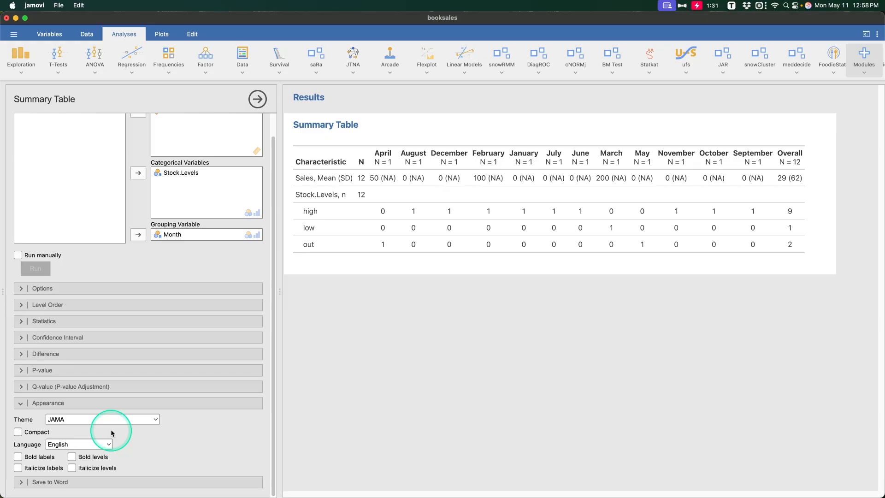
click(110, 419)
click(104, 427)
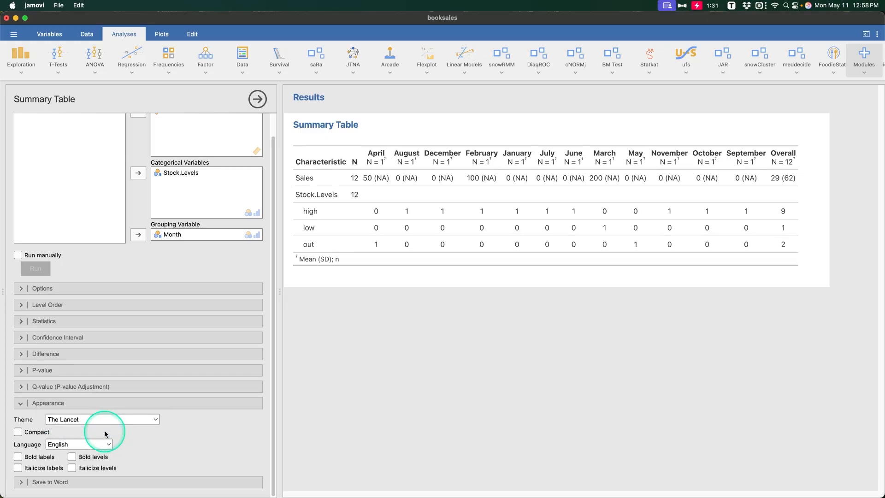
click(118, 419)
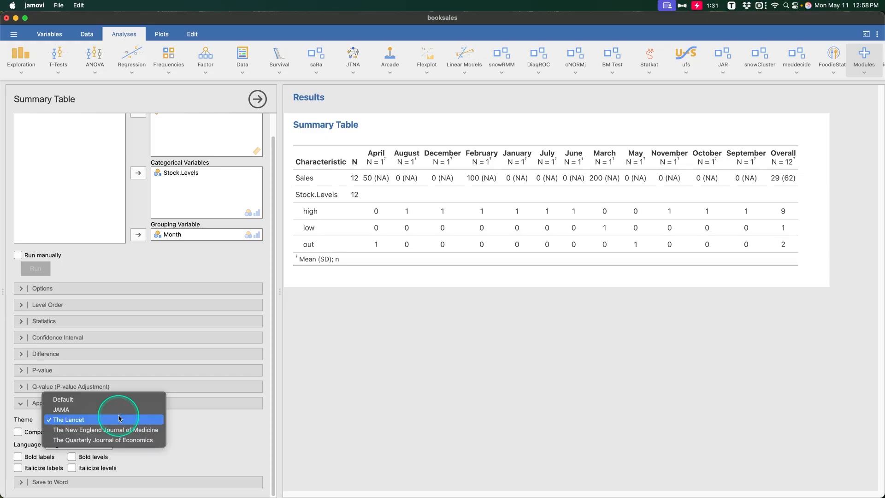
click(112, 429)
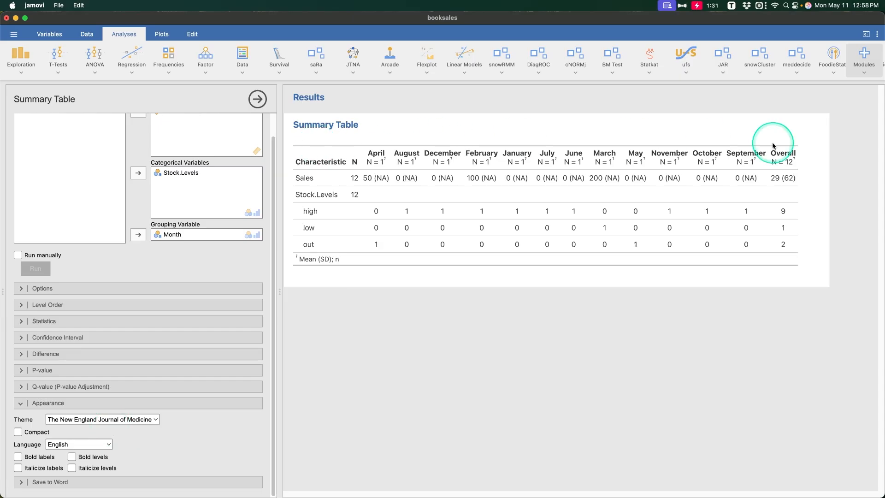
click(112, 419)
click(108, 428)
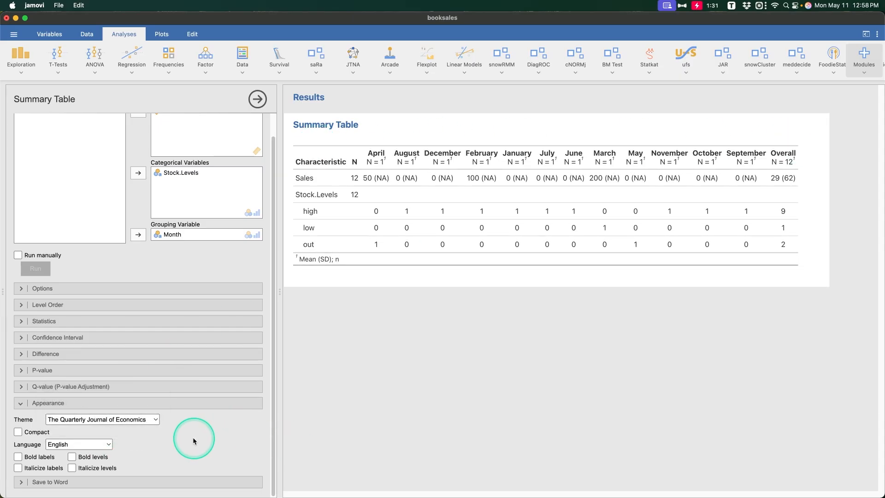
Make the table compact and apply bold and italics to both its labels and its levels.
click(36, 432)
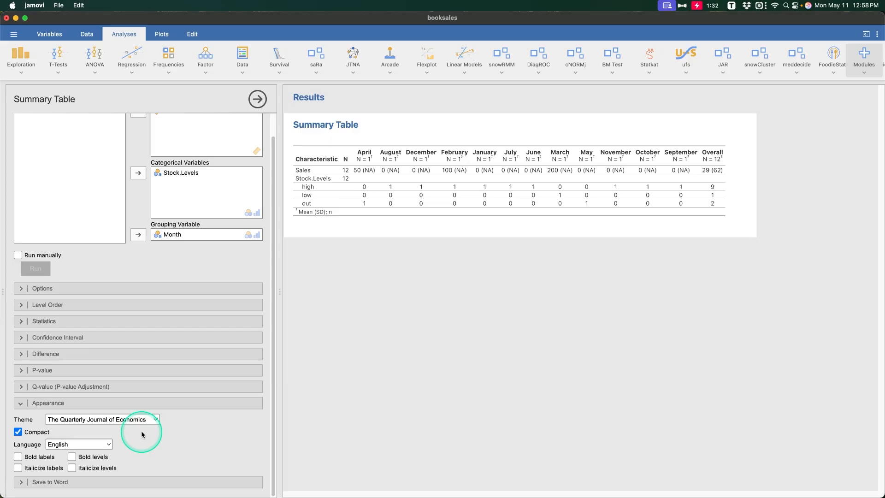
click(40, 457)
click(41, 468)
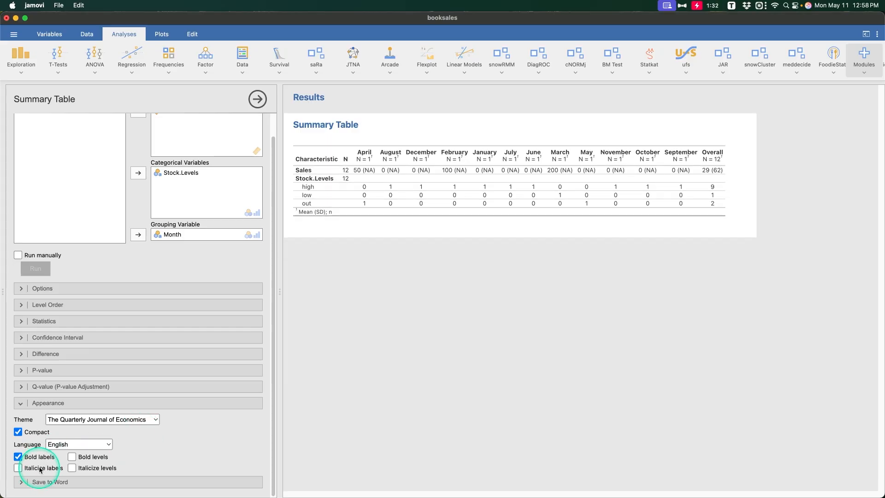
click(99, 458)
click(101, 467)
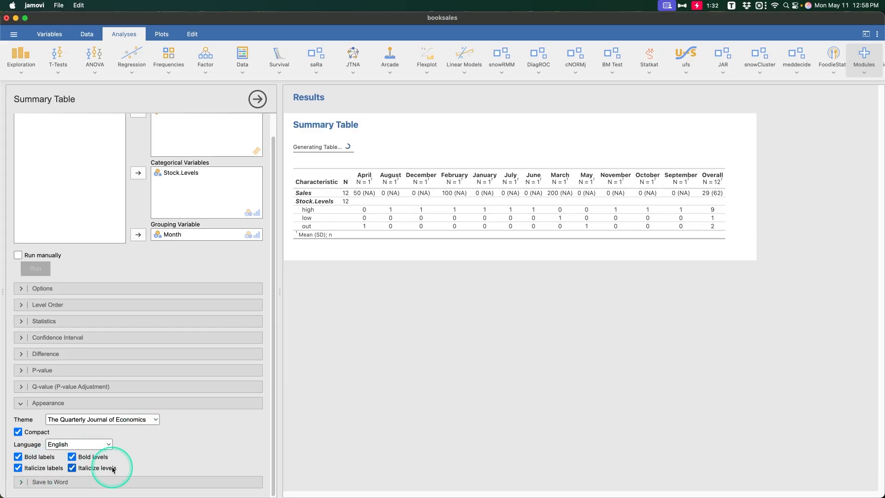
Save the table to Word as ~/Desktop/Summary Table.docx and bring the saved document up in Word.
click(178, 403)
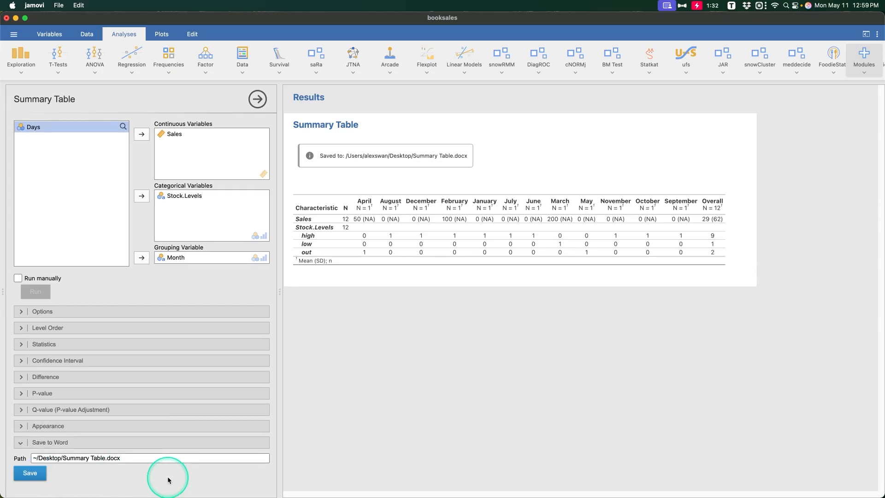
key(ctrl+Up)
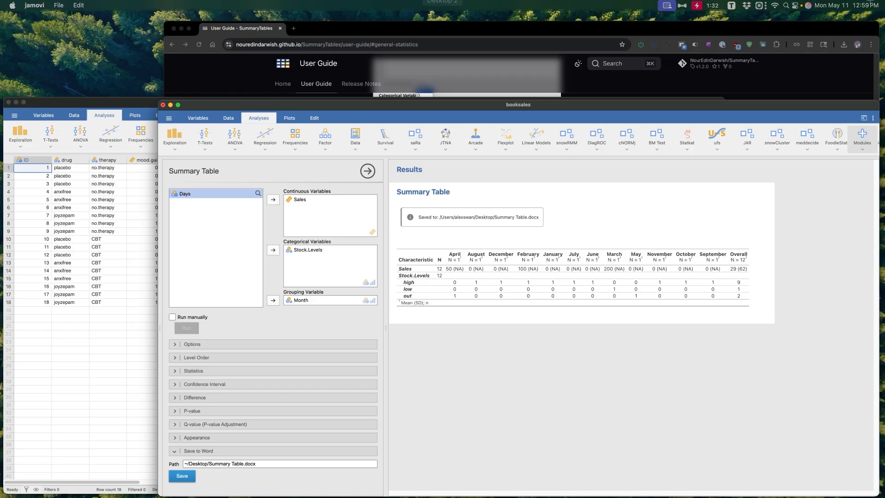
key(ctrl+Up)
drag(574, 1, 561, 17)
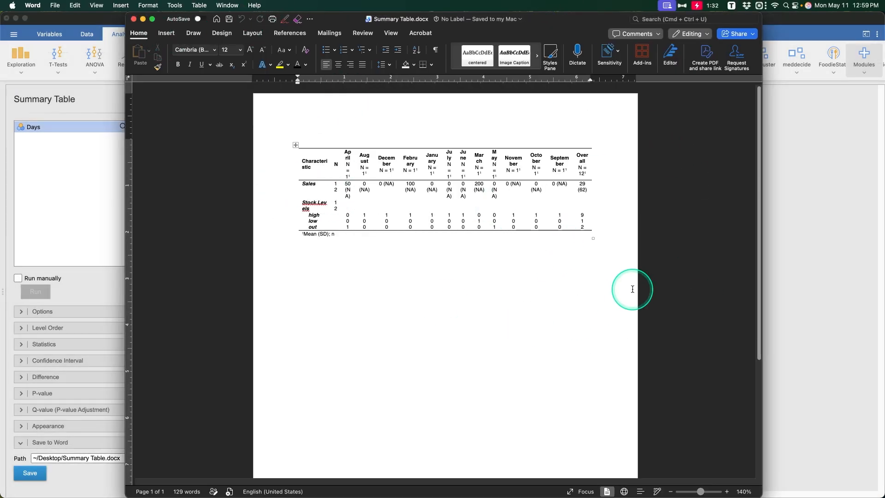
Change the page orientation of Summary Table.docx to landscape.
click(252, 32)
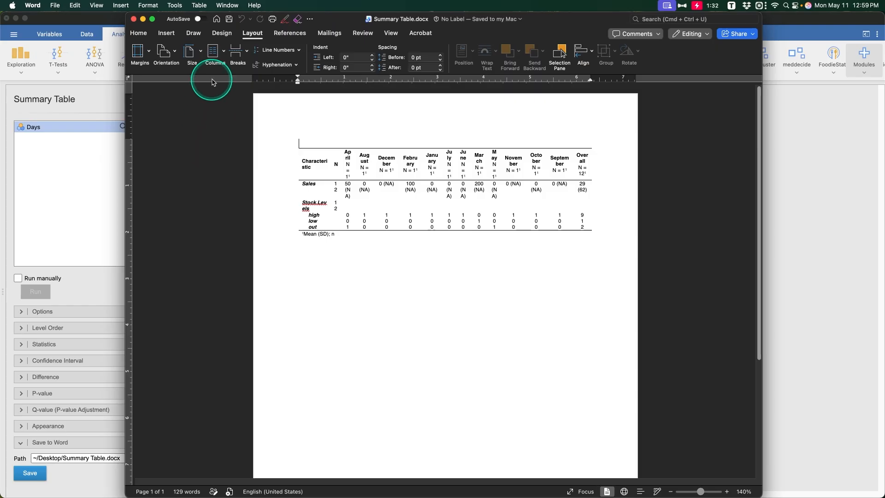
click(167, 58)
click(187, 93)
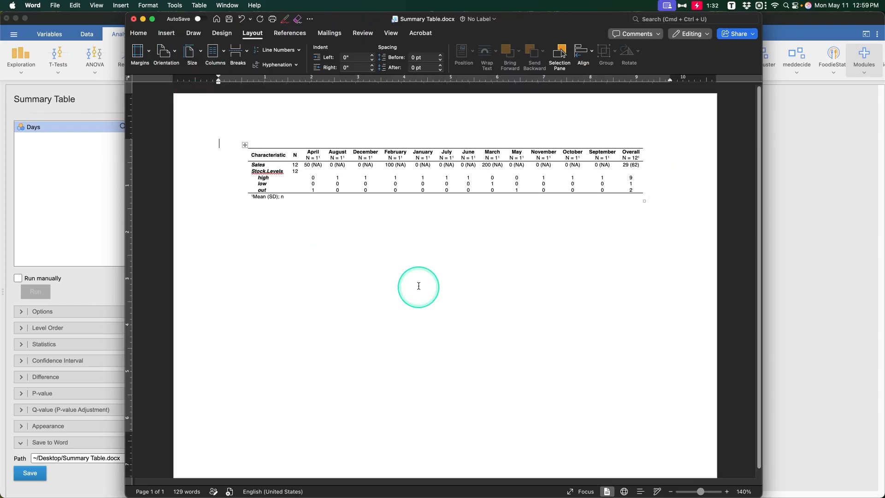
Switch back to jamovi and bring the window with the Clinical Trial dataset to the front.
click(92, 300)
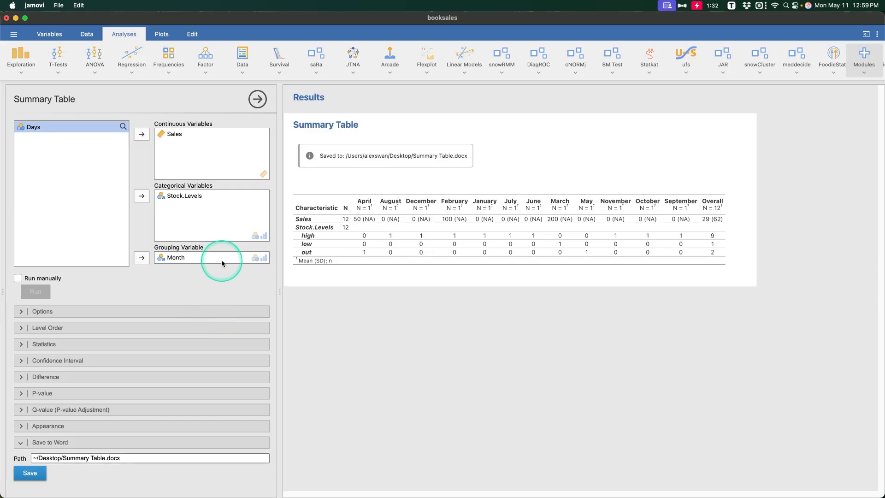
click(362, 200)
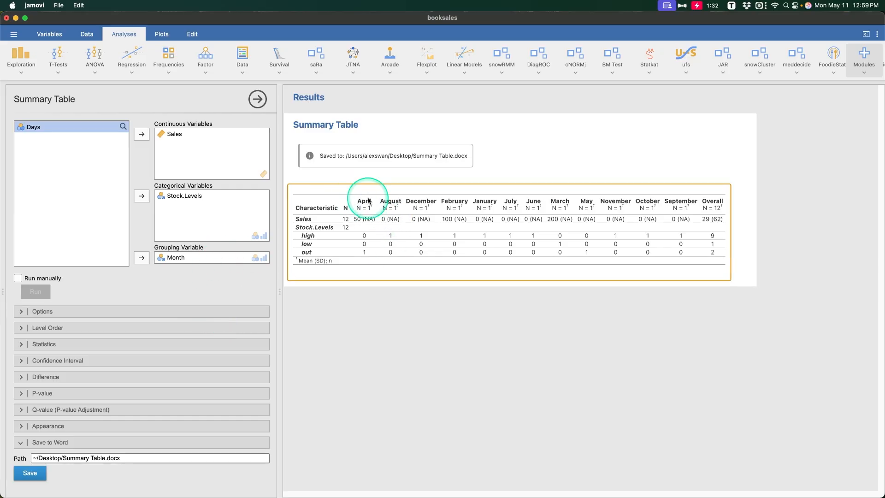
right_click(343, 208)
click(666, 213)
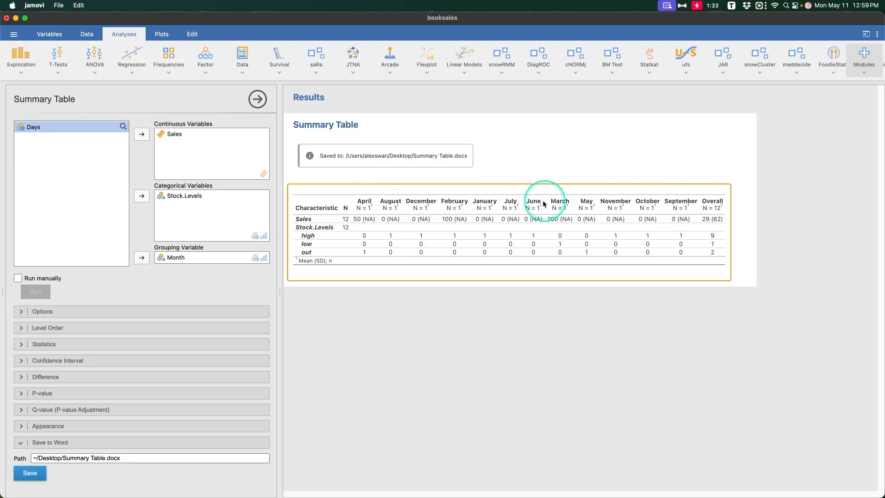
key(ctrl+Up)
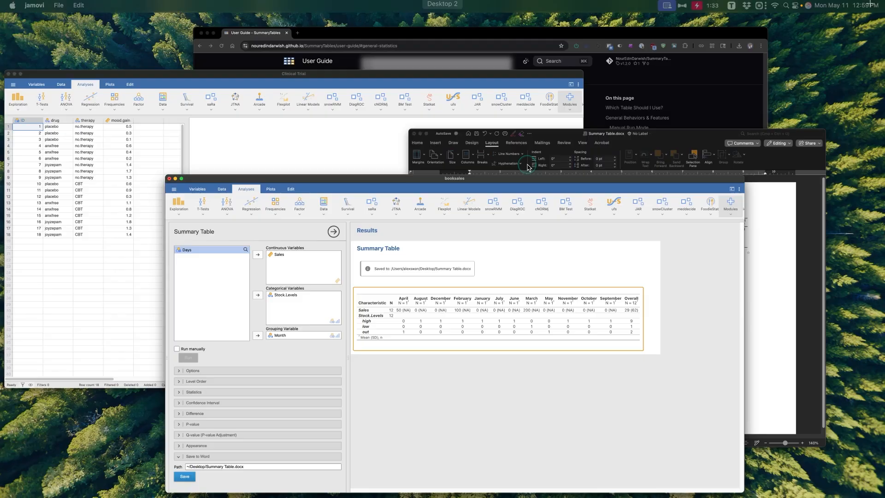
click(248, 185)
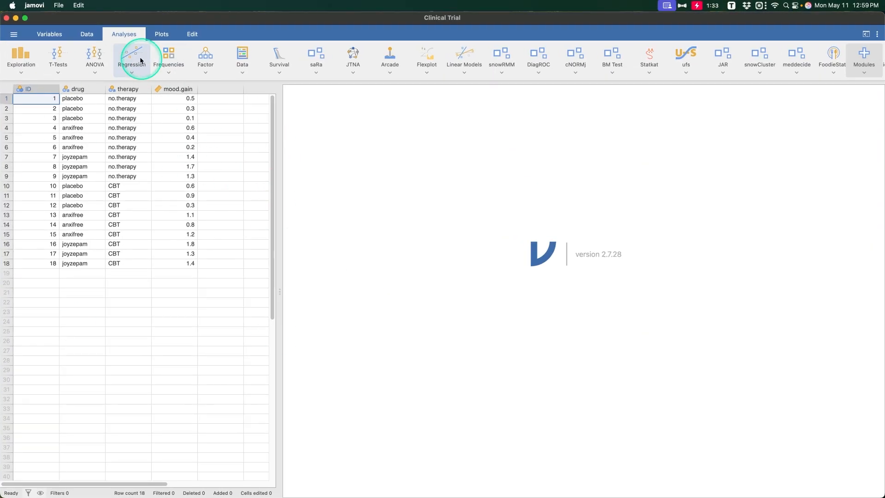
Start a Summary Table analysis on the Clinical Trial data and add mood.gain as a continuous variable.
scroll(341, 70, right, 10)
scroll(341, 70, right, 9)
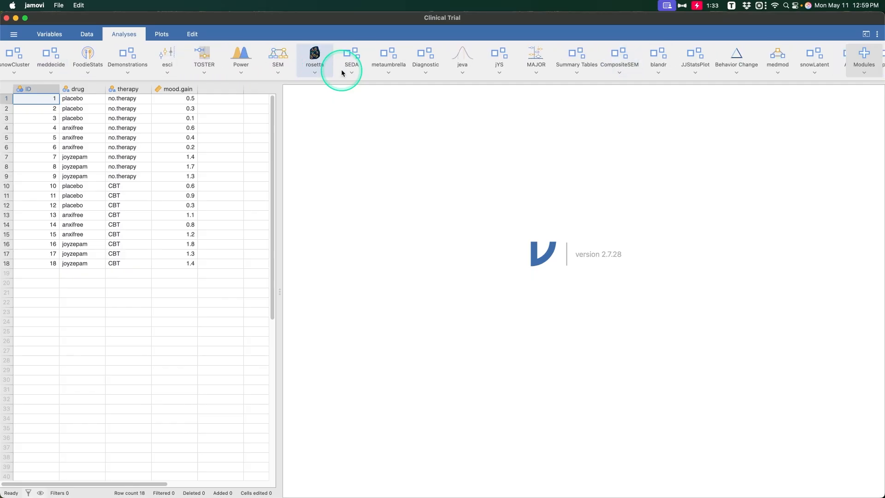
click(479, 60)
click(481, 88)
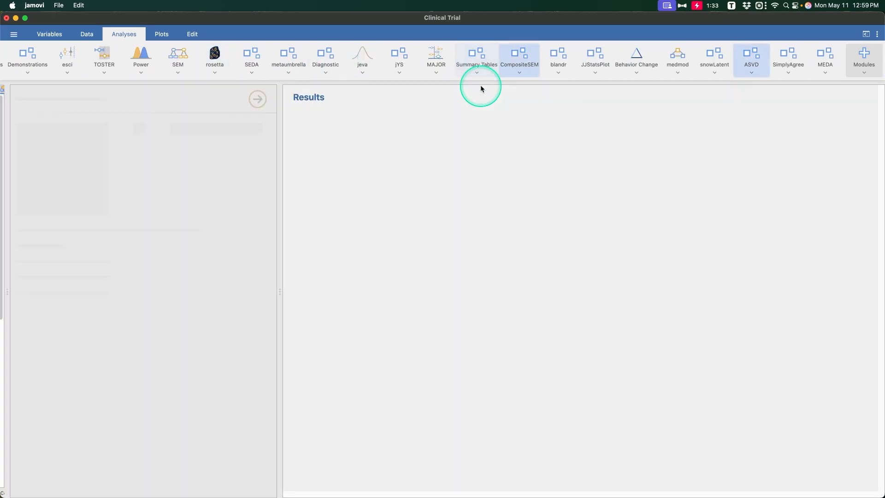
click(45, 160)
click(142, 134)
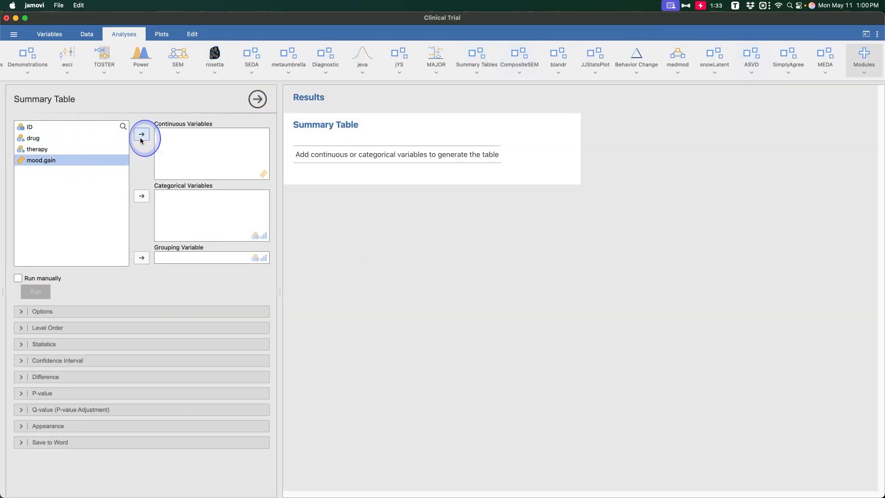
Try drug and therapy as categorical variables and take both out of the table again.
click(49, 138)
shift+click(49, 147)
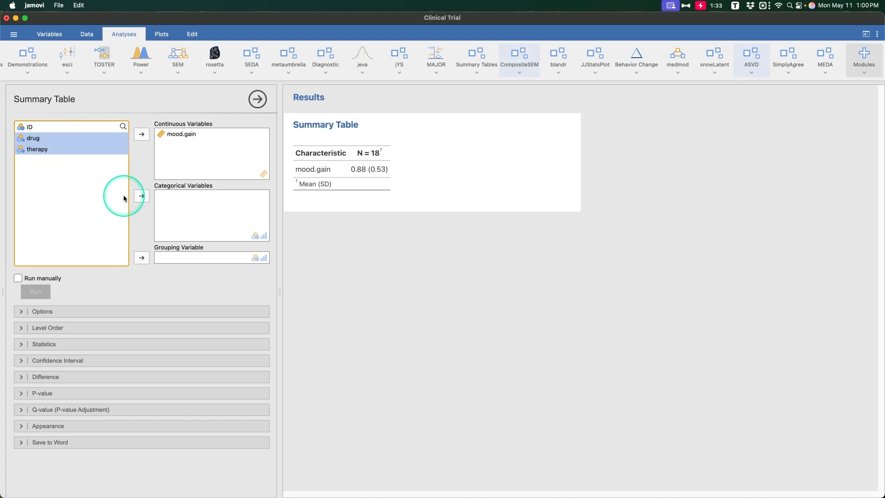
click(142, 196)
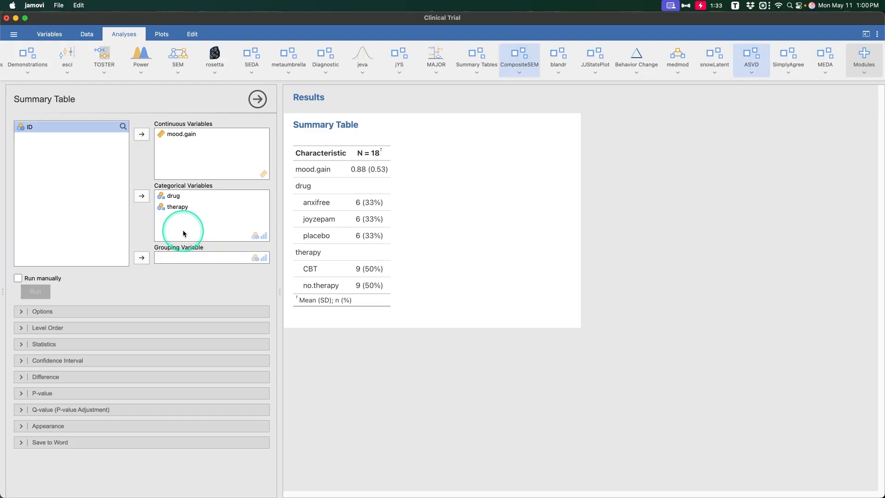
click(173, 195)
click(141, 196)
click(142, 196)
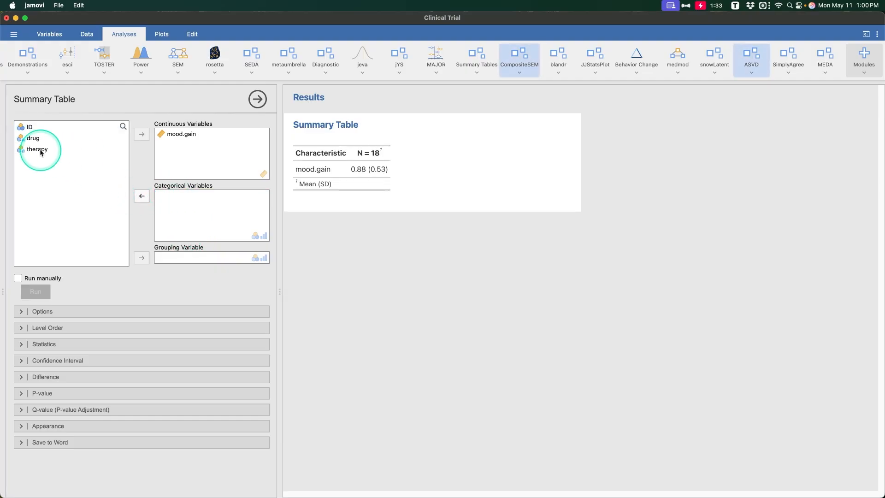
Assign therapy as the grouping variable of the table.
click(41, 150)
click(141, 258)
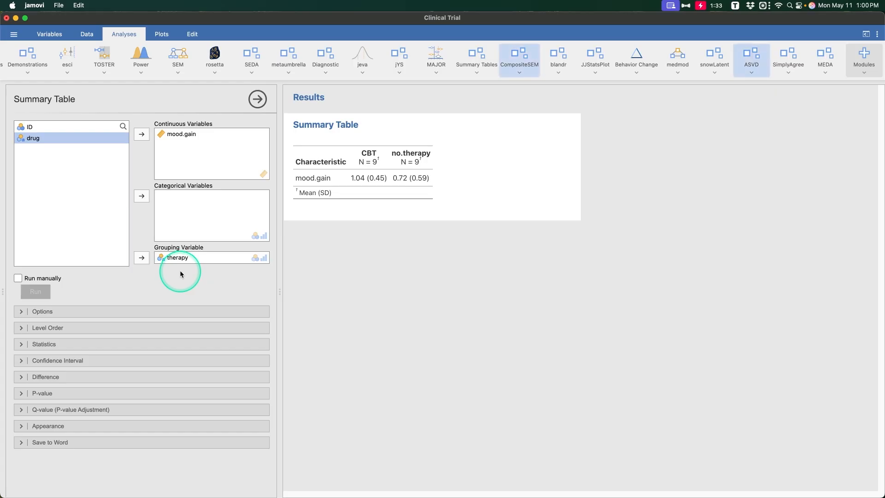
Look through the Options and Statistics settings, including the statistic choices for mood.gain, and collapse the sections again.
click(94, 327)
click(104, 312)
click(115, 311)
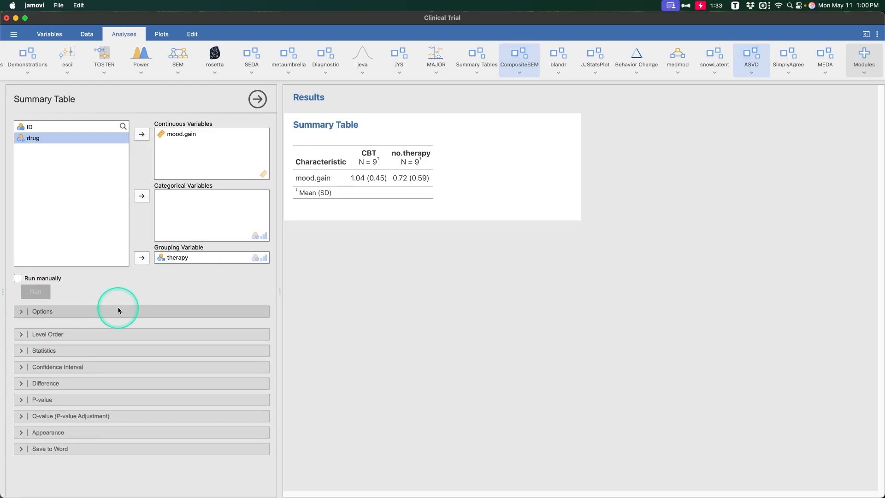
click(104, 342)
scroll(138, 336, down, 10)
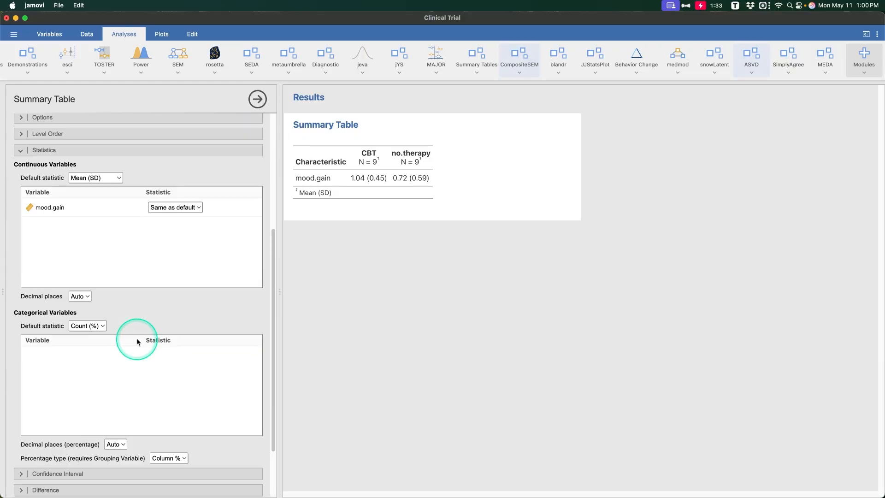
click(193, 208)
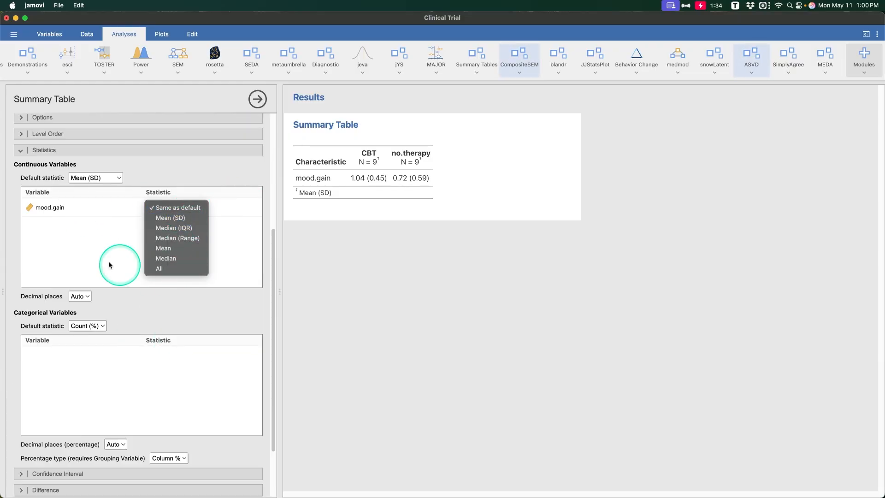
click(93, 257)
scroll(98, 272, up, 4)
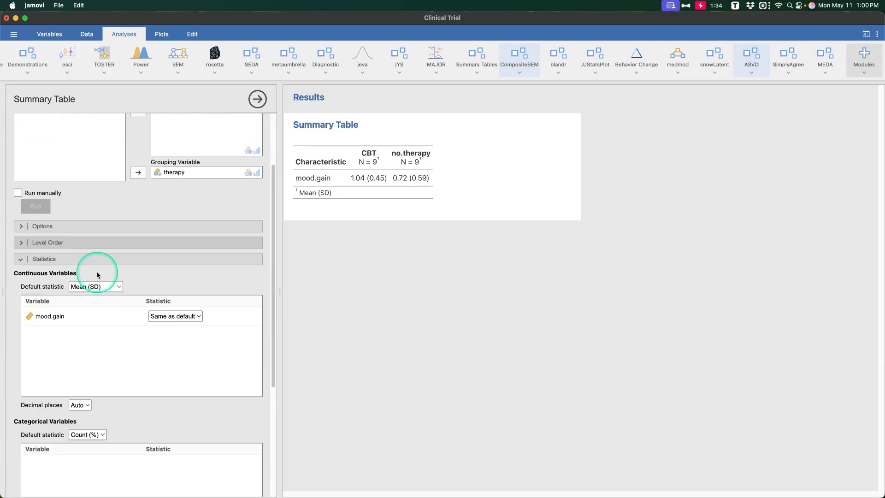
scroll(99, 272, down, 7)
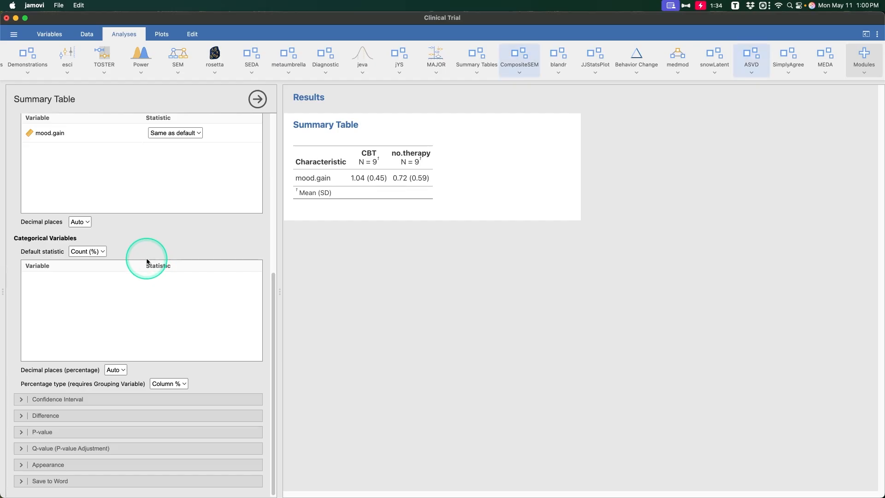
scroll(129, 162, up, 4)
click(129, 163)
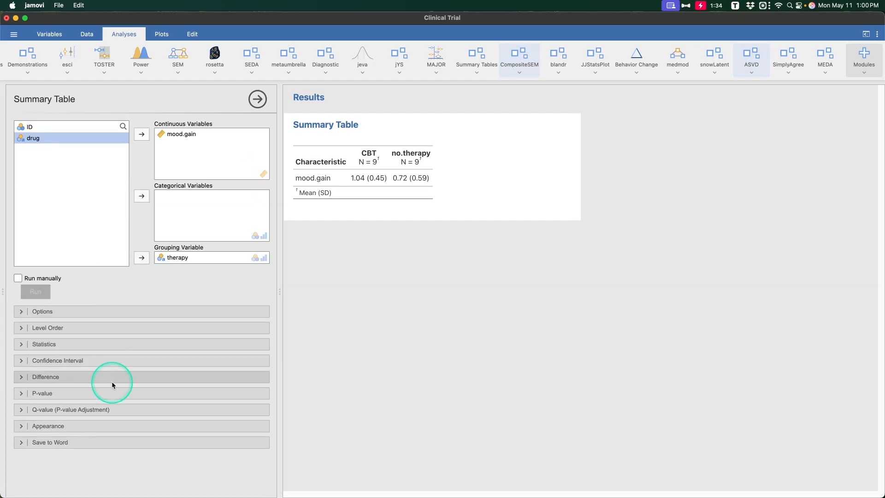
Add a 95% confidence interval with the t-test (mean) method and merge it with the statistic column.
click(113, 358)
click(88, 318)
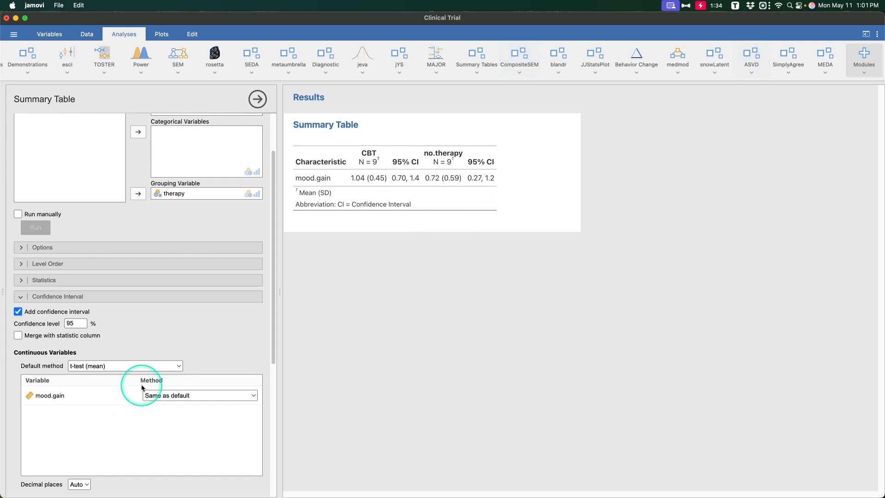
scroll(174, 319, down, 1)
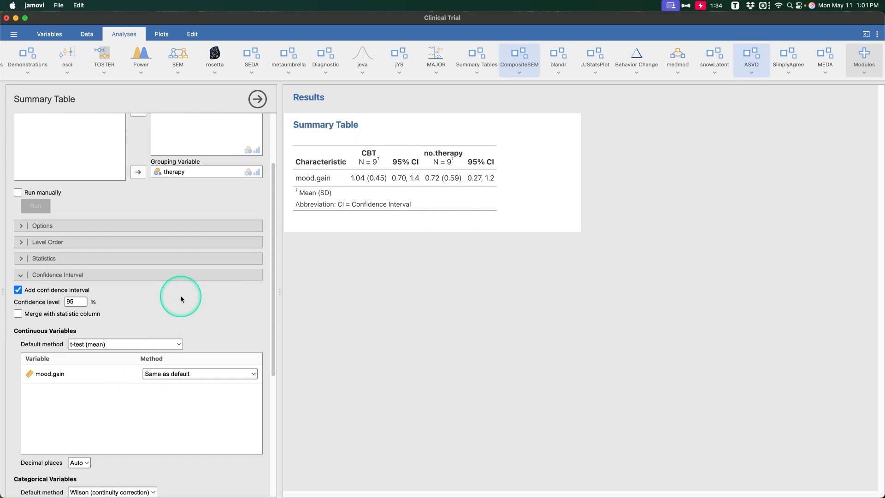
click(179, 344)
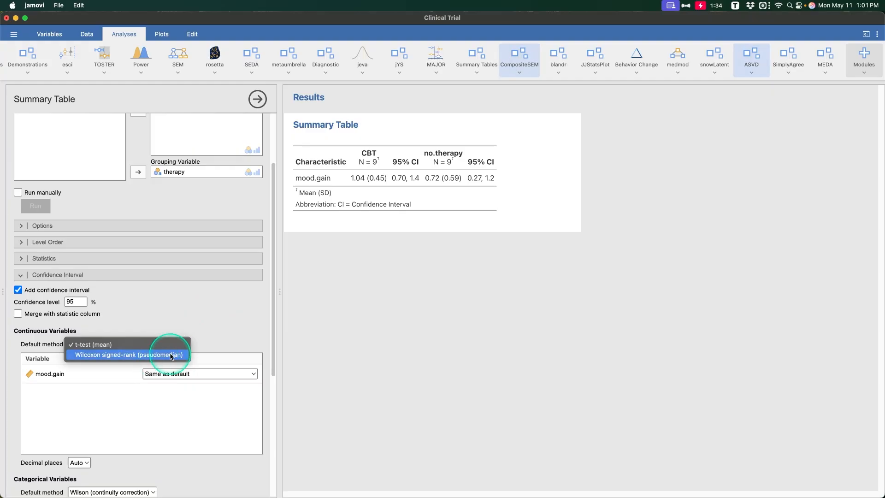
click(187, 344)
click(83, 317)
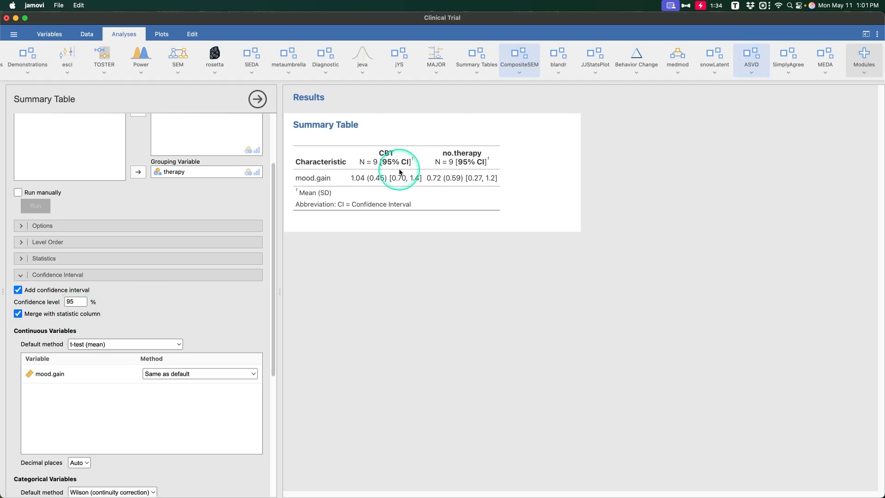
Try Wilcoxon signed-rank (pseudomedian) as the default confidence interval method for continuous variables and go back to t-test (mean).
scroll(211, 323, down, 2)
scroll(211, 326, down, 4)
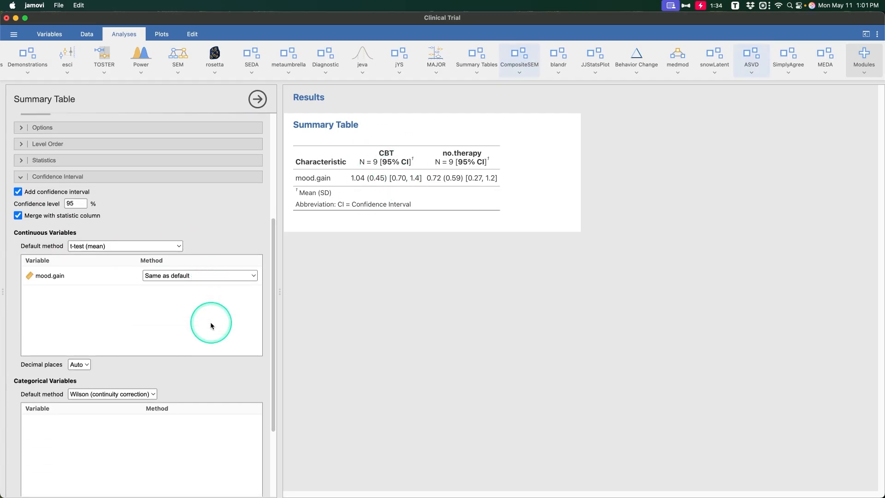
scroll(211, 325, down, 1)
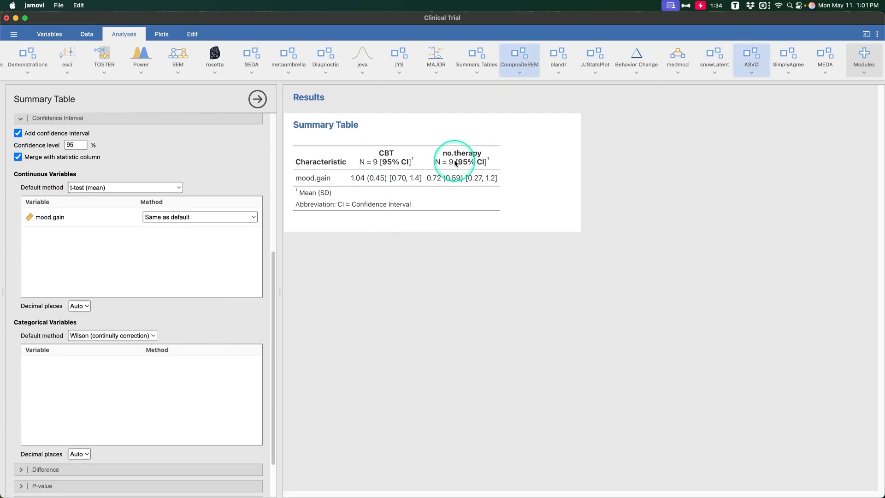
scroll(190, 317, down, 3)
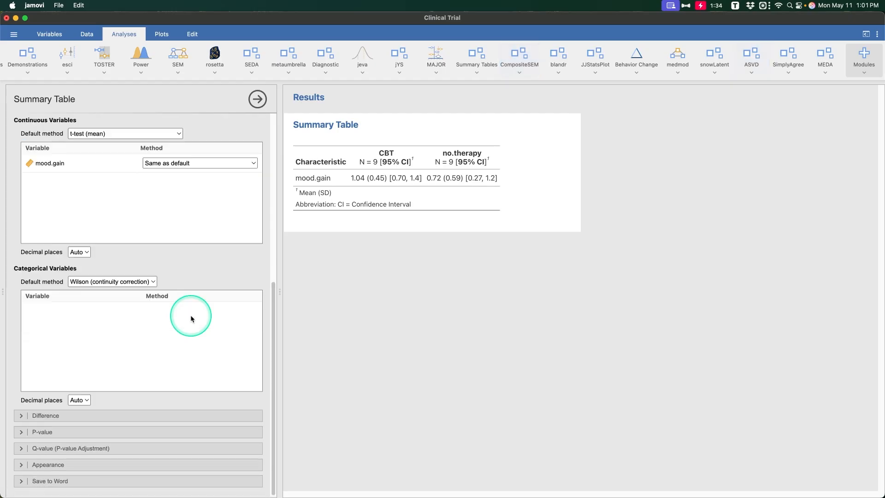
scroll(190, 314, up, 5)
click(122, 236)
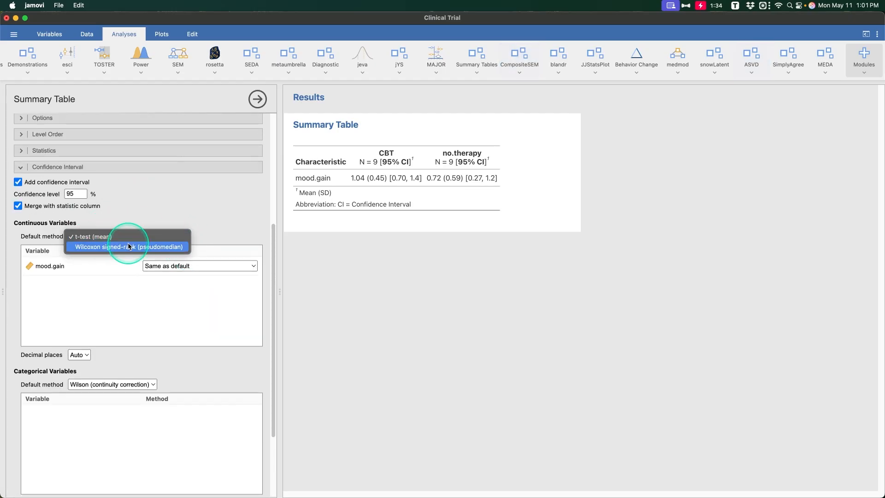
click(128, 247)
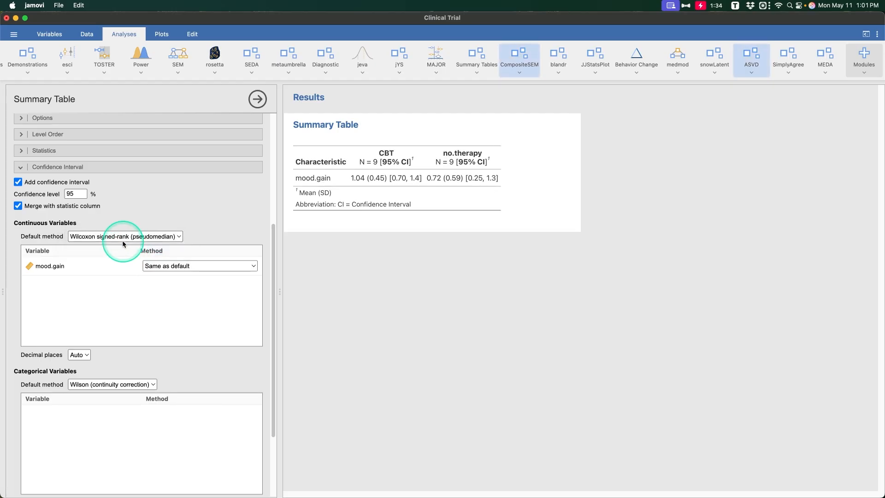
click(124, 236)
click(123, 225)
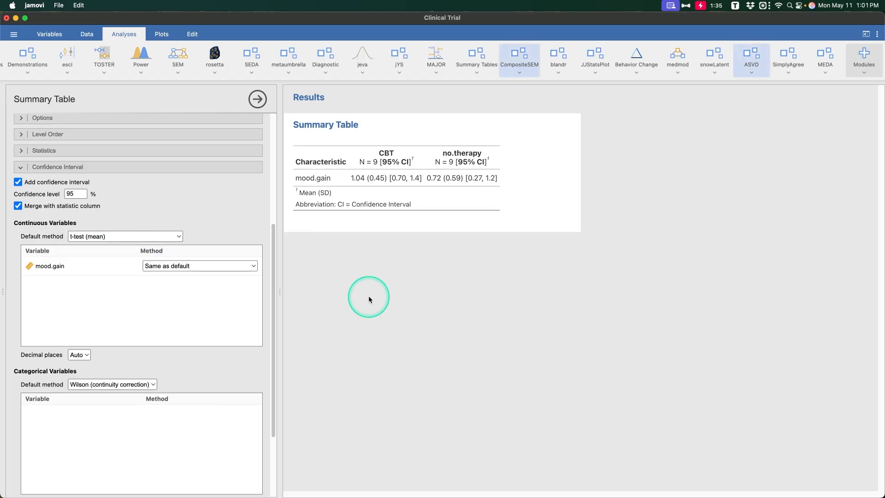
Set the default statistic for continuous variables to All.
click(164, 167)
click(176, 342)
click(96, 261)
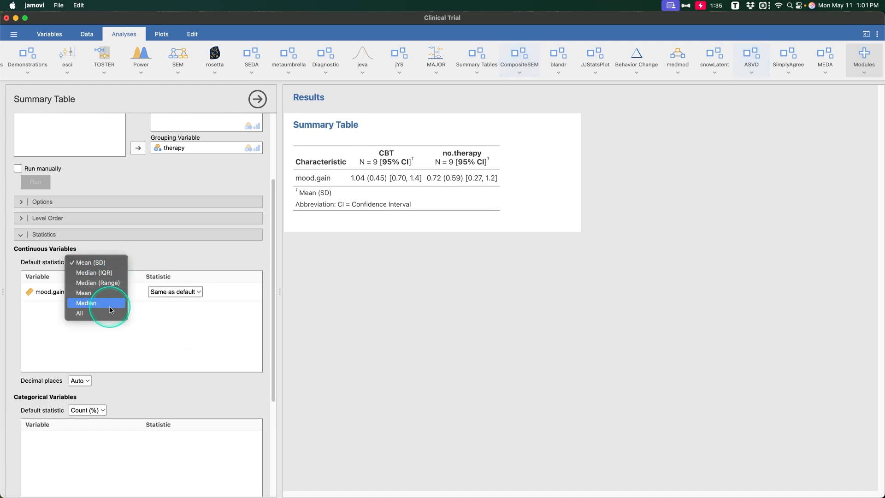
click(108, 309)
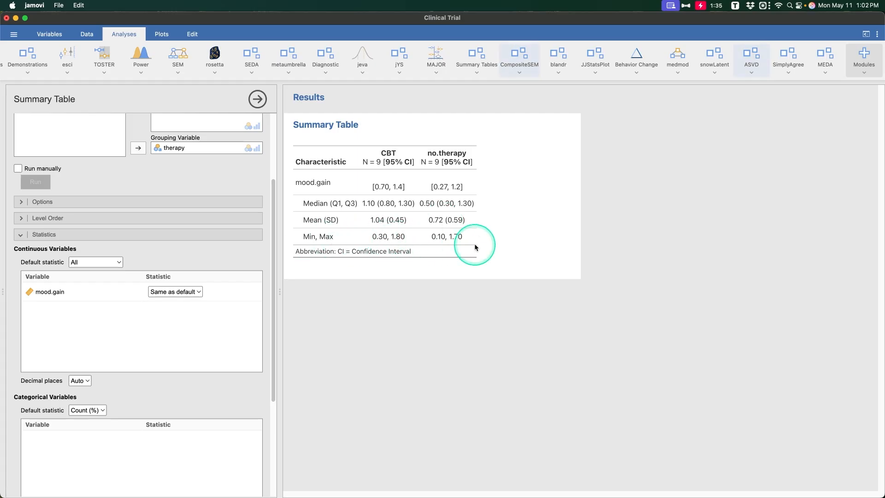
Add the difference between the two therapy groups to the table.
scroll(198, 263, down, 5)
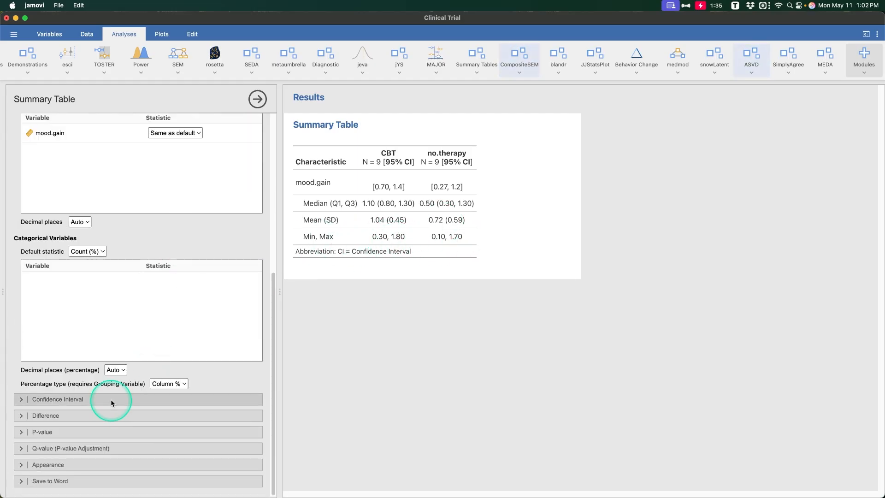
scroll(157, 235, up, 4)
click(140, 222)
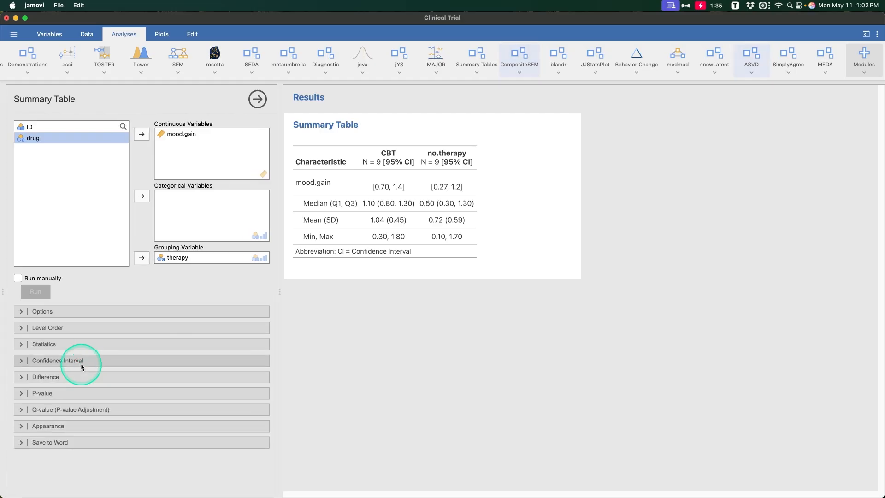
click(88, 377)
click(120, 320)
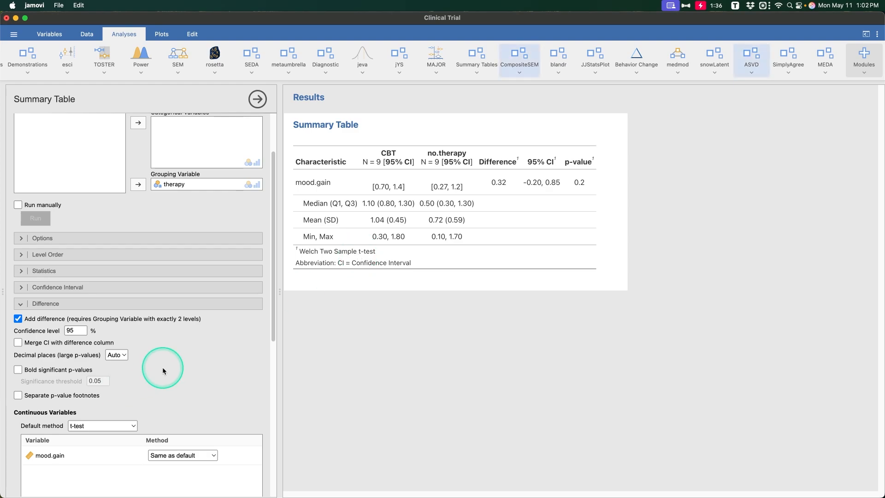
Try t-test (equal variance), Cohen's D and SMD in turn as the default difference method for continuous variables.
scroll(156, 364, down, 3)
click(129, 366)
click(129, 376)
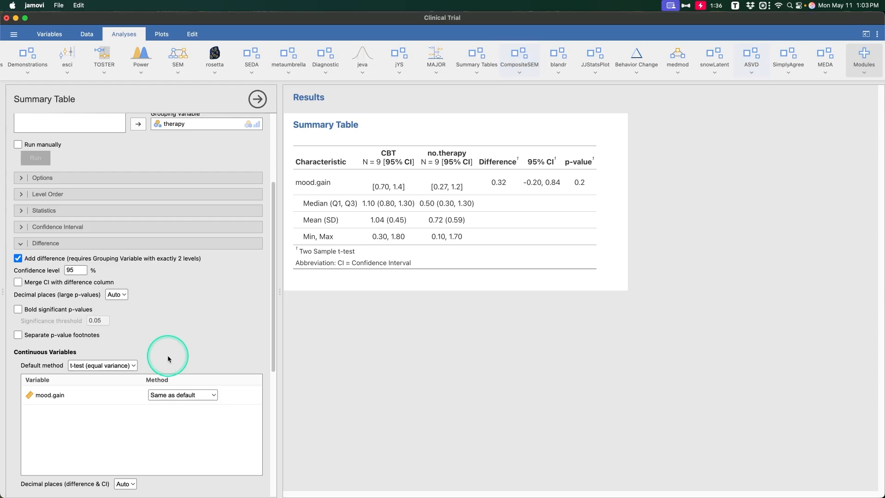
click(123, 367)
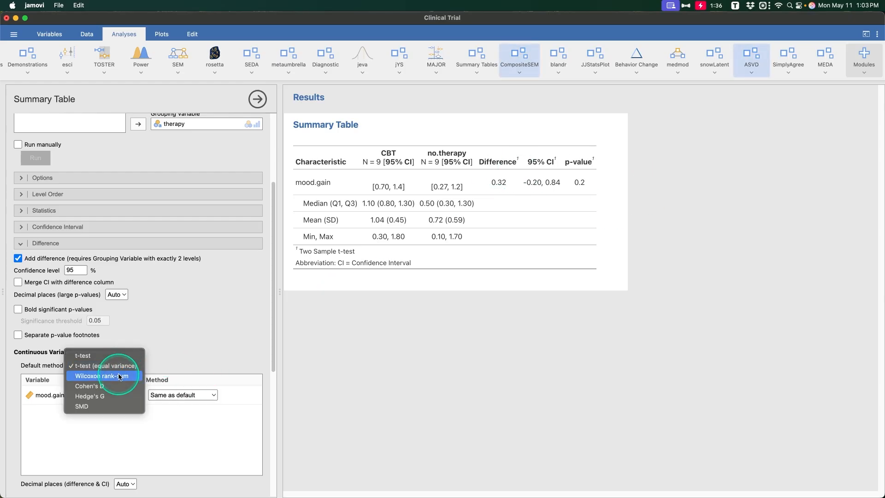
click(104, 387)
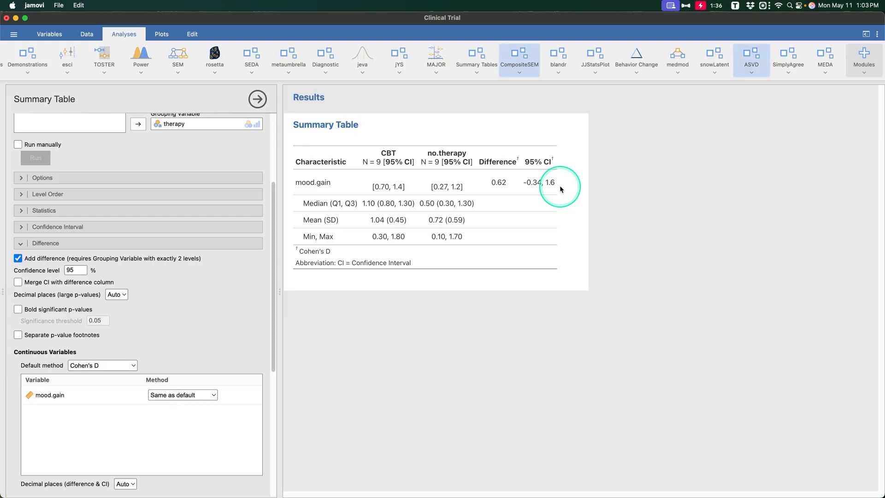
click(110, 366)
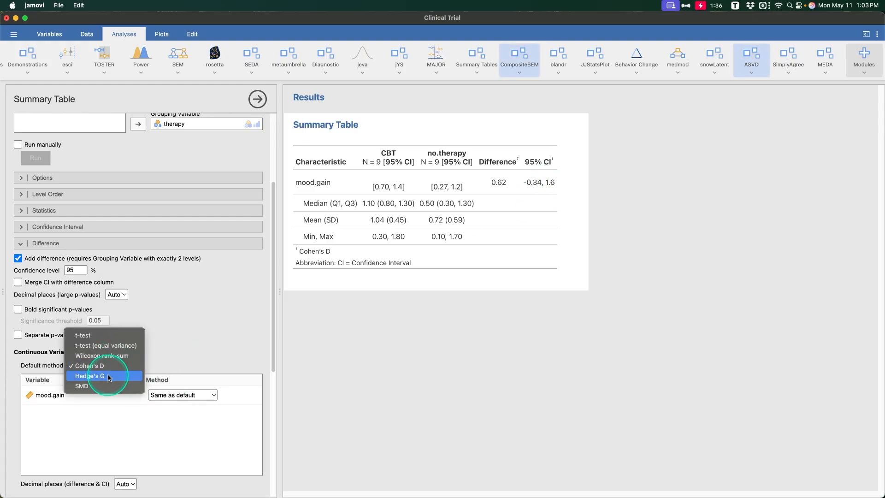
click(105, 387)
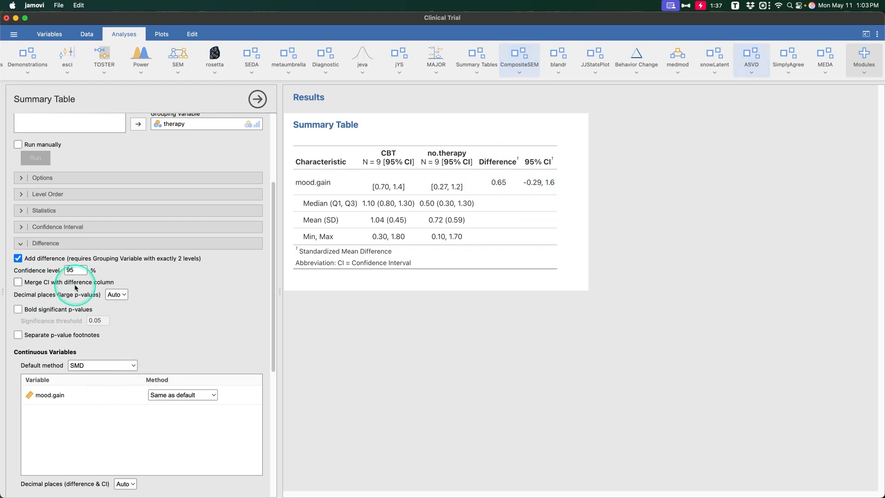
Bold significant p-values in the difference settings and set the default method for continuous variables to t-test (equal variance).
click(69, 313)
click(102, 317)
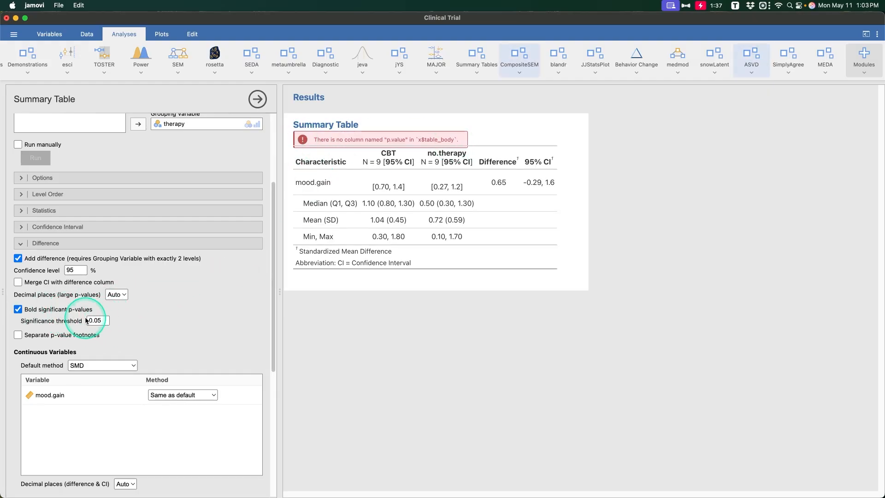
click(120, 358)
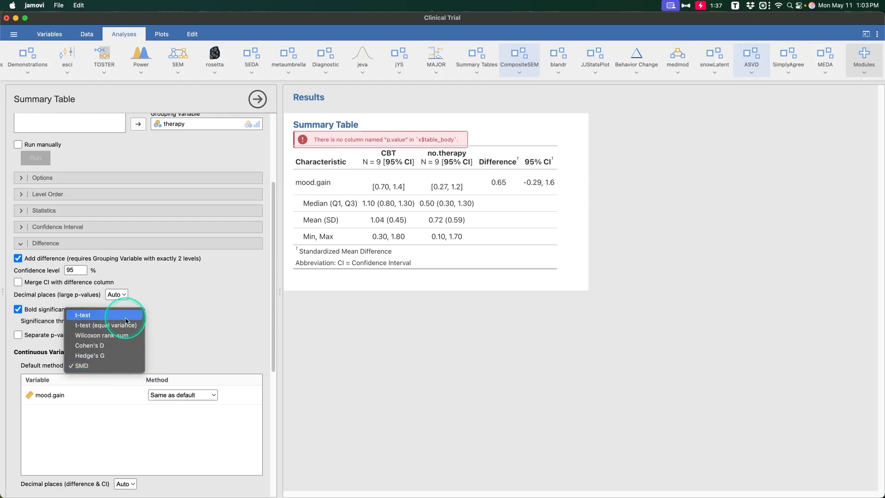
click(179, 325)
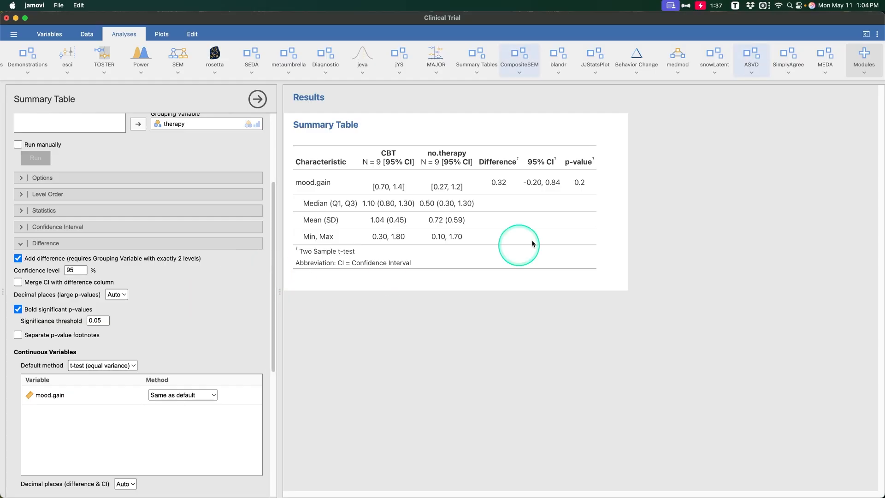
Separate the p-value footnotes and merge the confidence interval with the difference column.
click(59, 335)
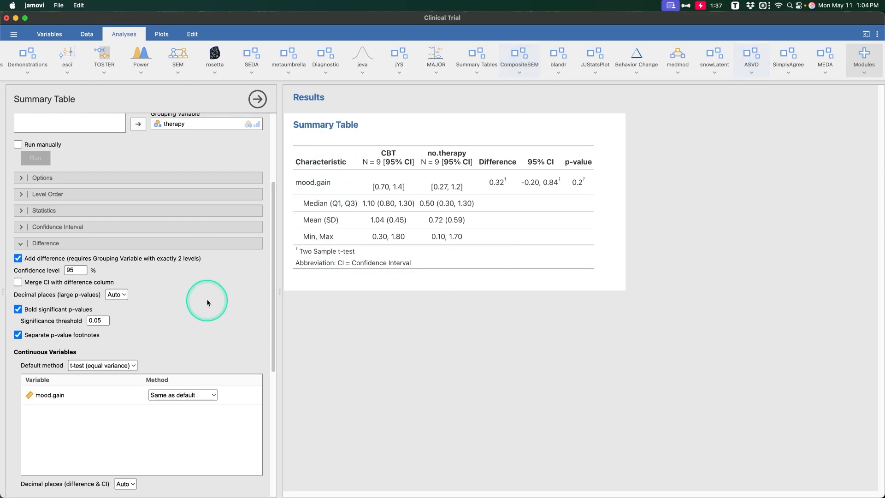
click(111, 283)
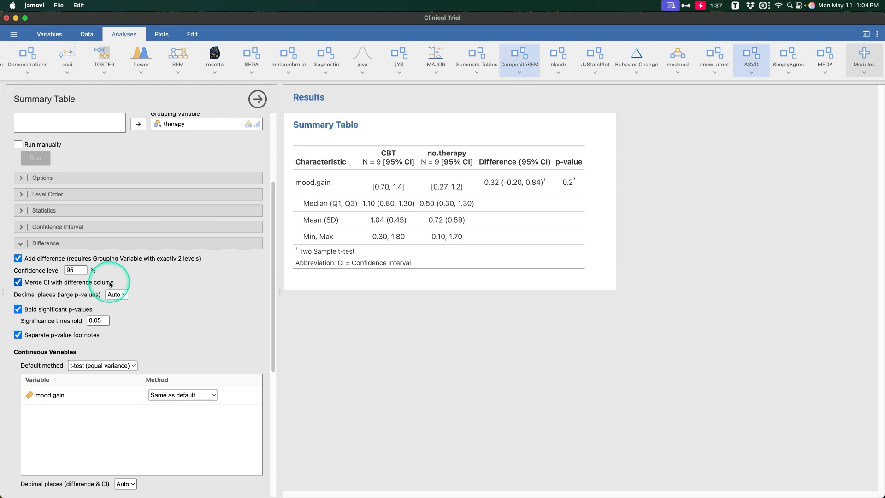
scroll(103, 178, down, 3)
click(101, 175)
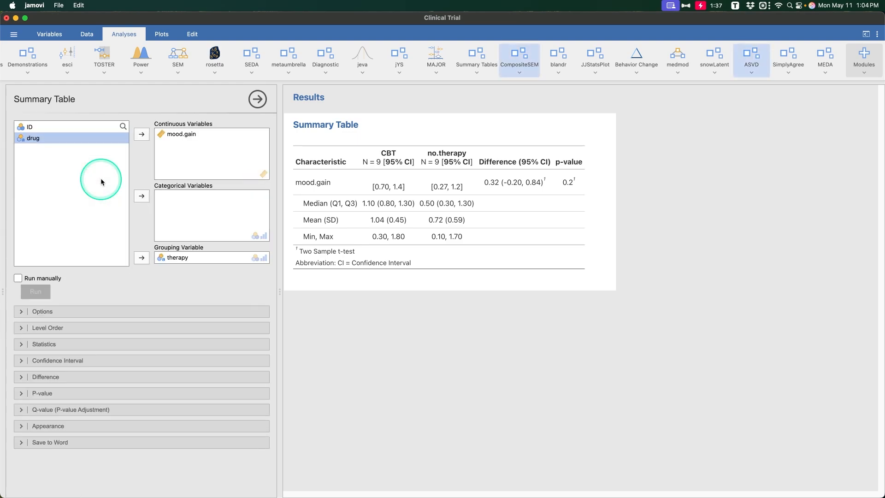
Try adding the separate p-value option to the table that already has the difference, and switch it off again.
click(121, 393)
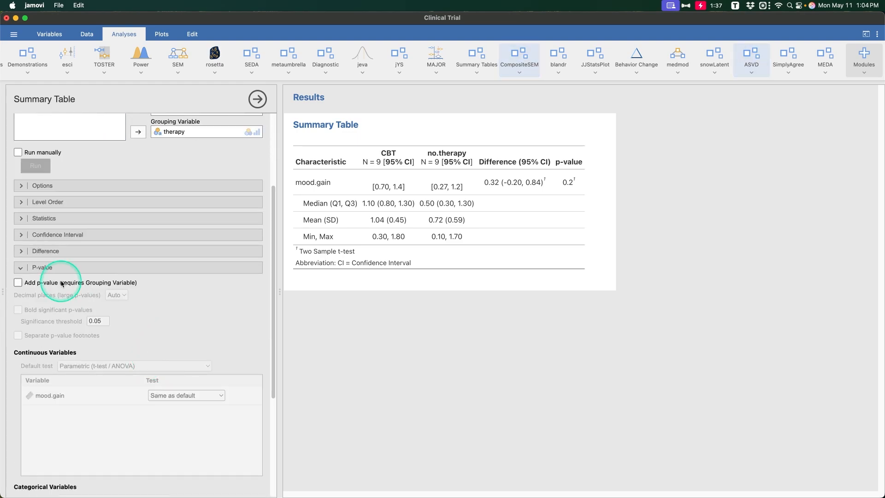
click(65, 285)
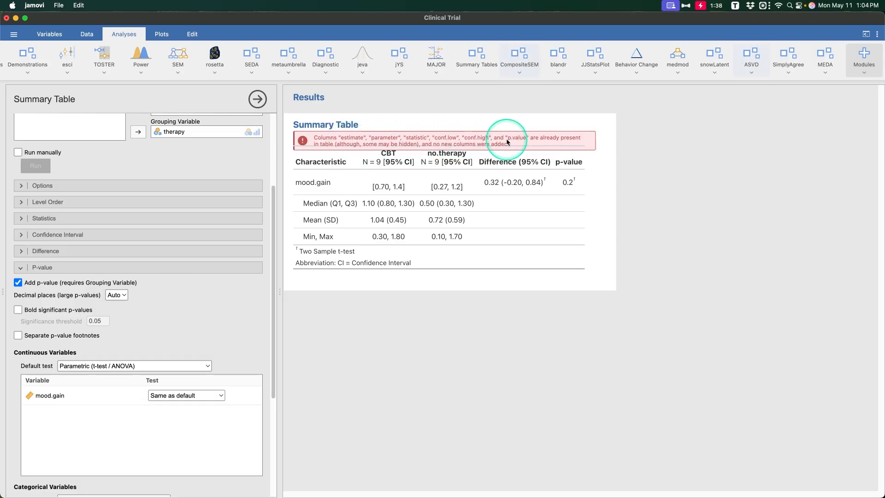
click(707, 250)
click(456, 158)
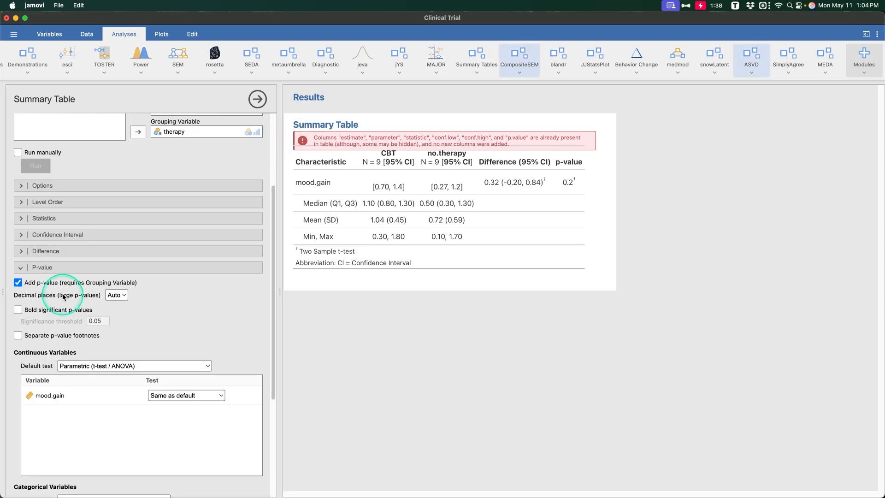
click(77, 282)
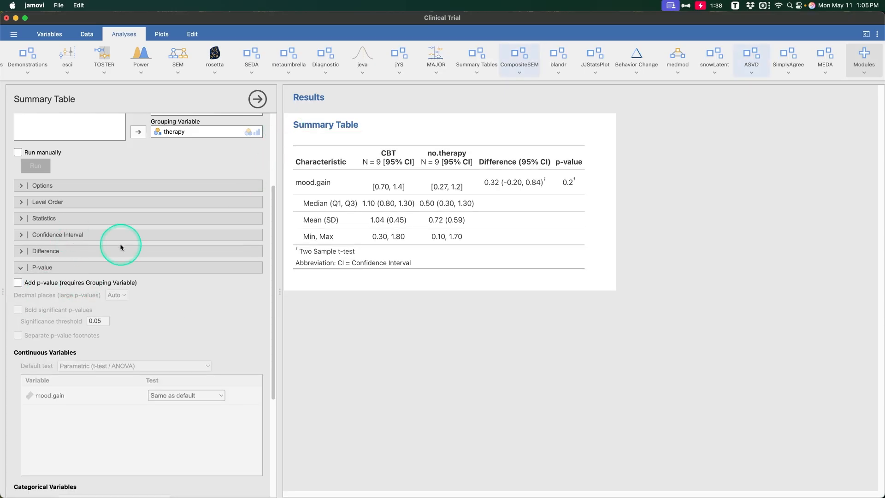
click(124, 267)
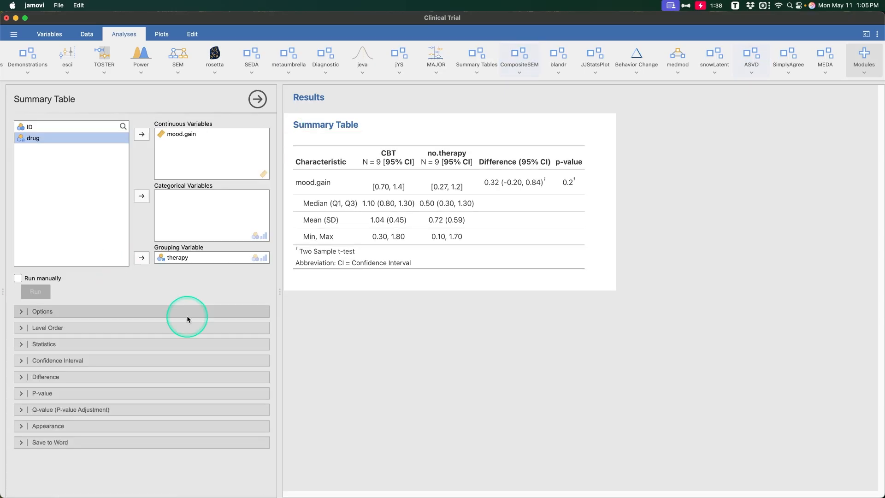
click(129, 393)
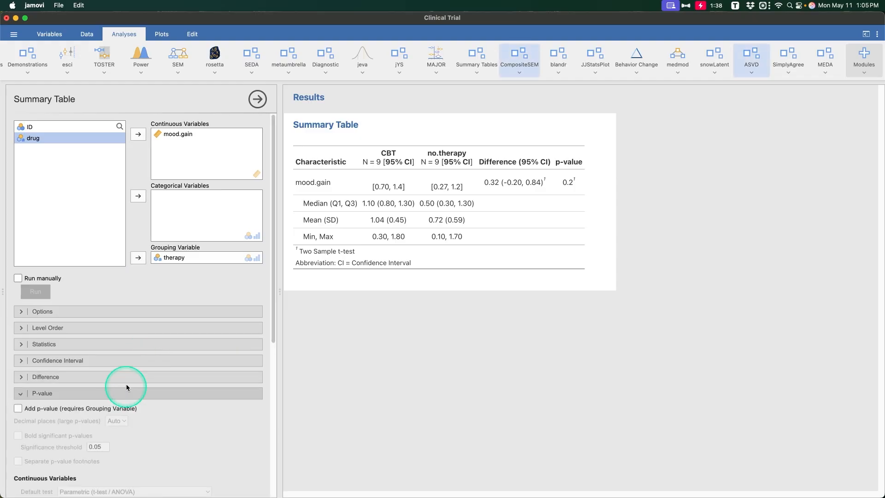
click(131, 262)
Add a q-value column to the table with Bonferroni as the p-value adjustment method.
click(243, 395)
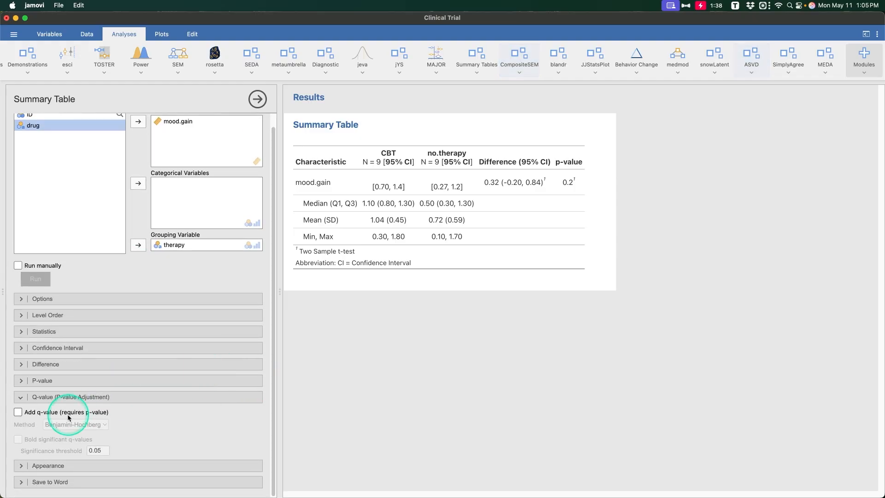
click(69, 417)
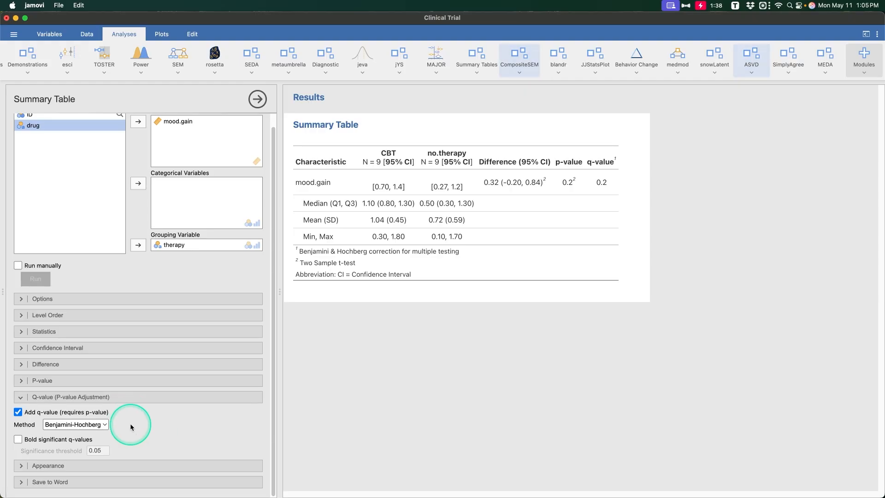
click(96, 426)
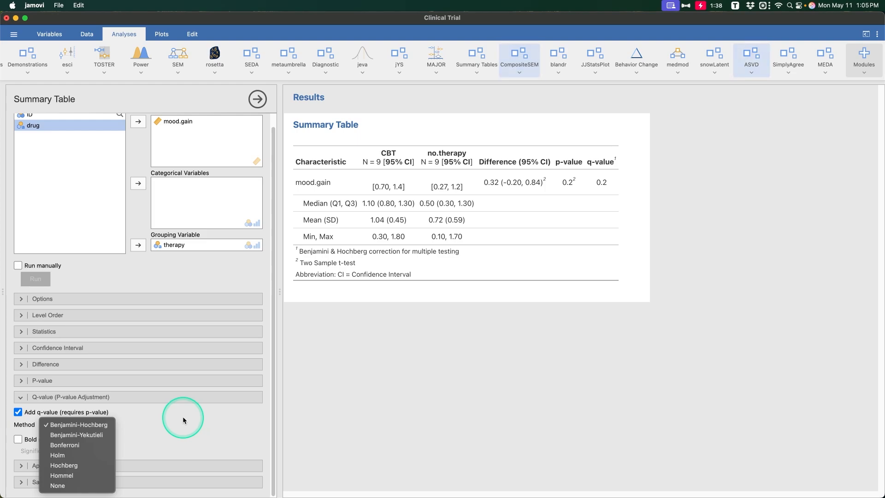
click(93, 445)
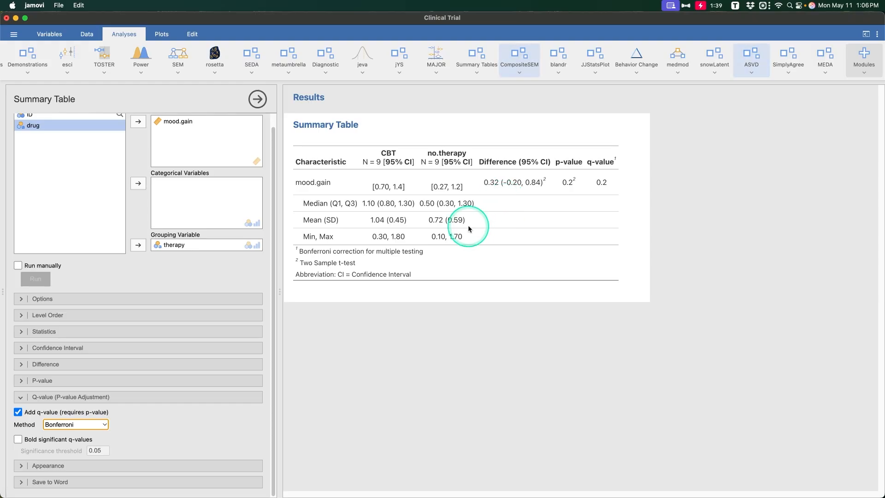
click(126, 397)
Try the JAMA, The Lancet and The New England Journal of Medicine themes and settle on The Quarterly Journal of Economics.
click(129, 419)
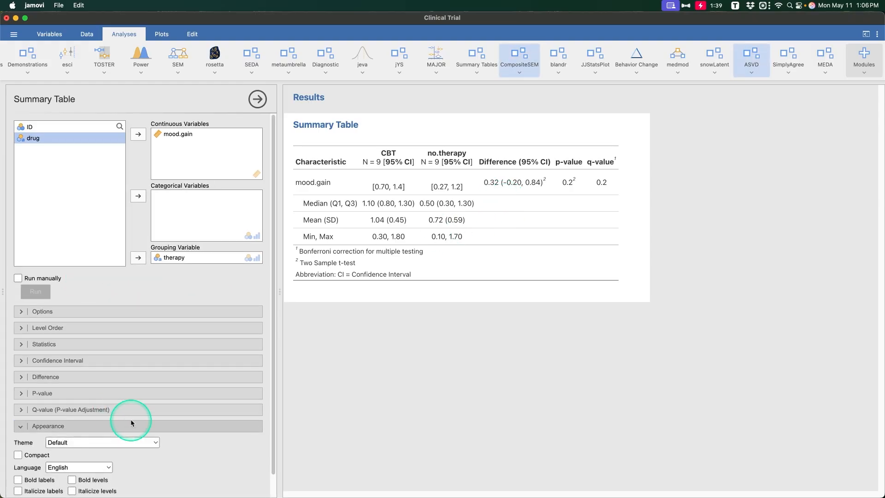
click(119, 419)
click(117, 431)
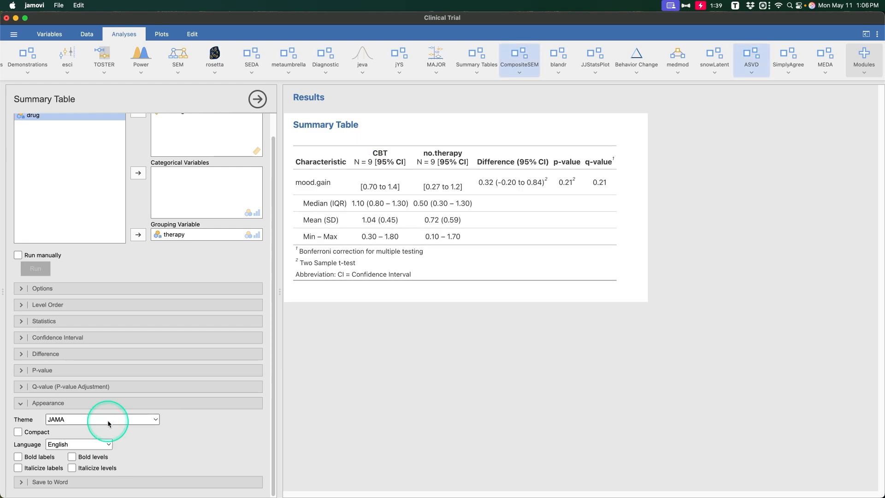
click(107, 420)
click(104, 425)
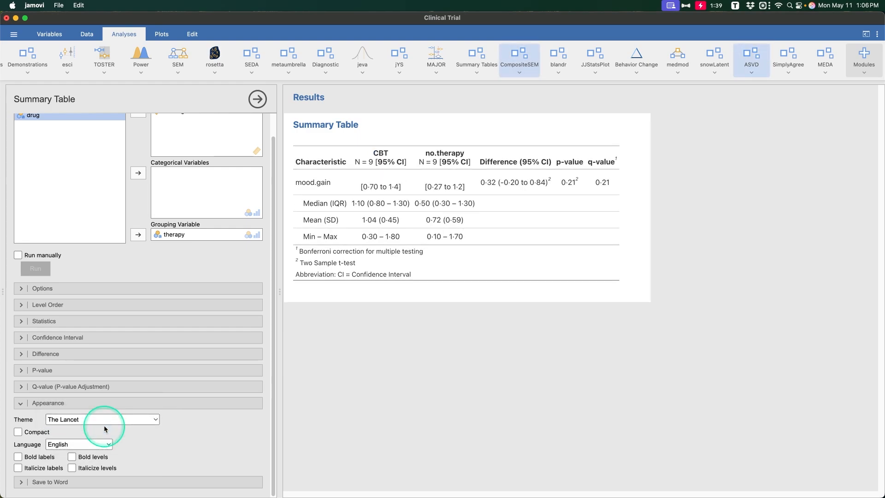
click(109, 424)
click(109, 429)
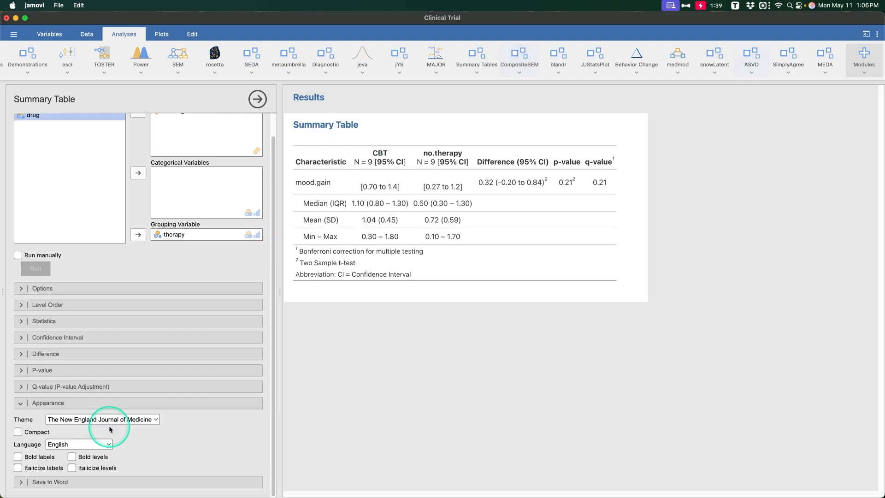
click(108, 425)
click(116, 429)
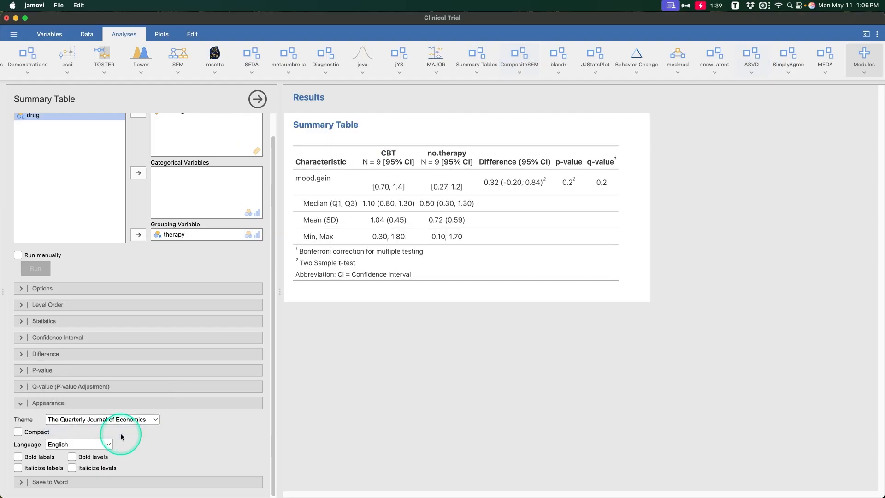
Save the summary table to Word as ~/Desktop/Summary Table 2.docx.
click(74, 481)
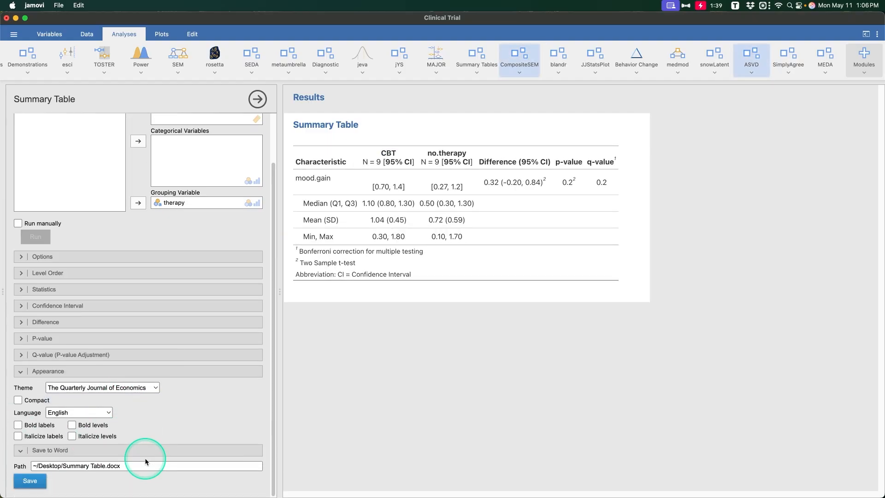
scroll(167, 425, up, 3)
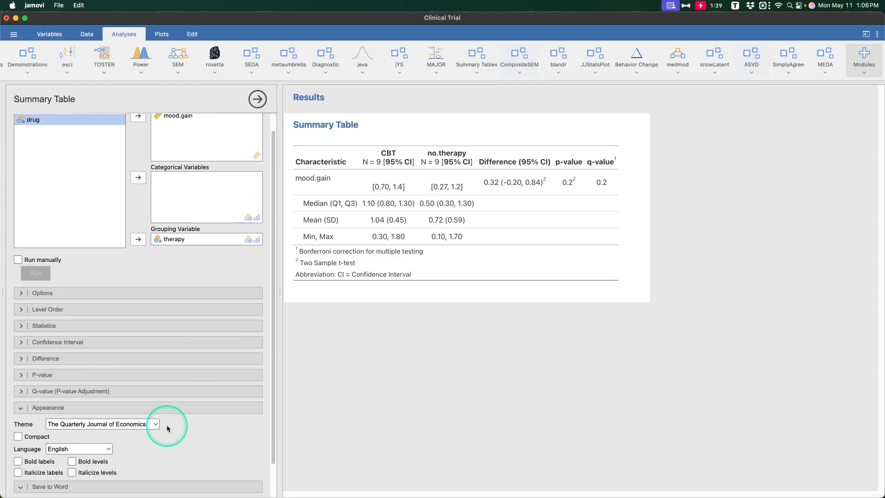
scroll(164, 400, down, 3)
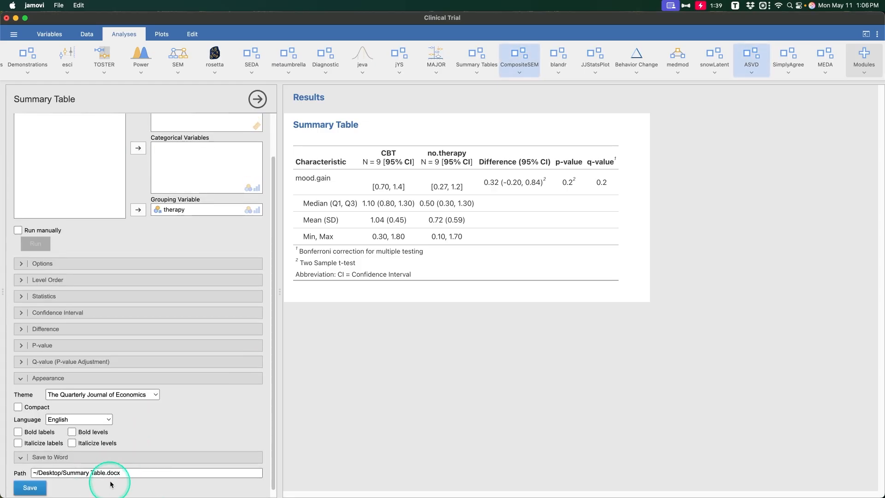
drag(101, 473, 125, 488)
click(107, 474)
text(2)
click(30, 488)
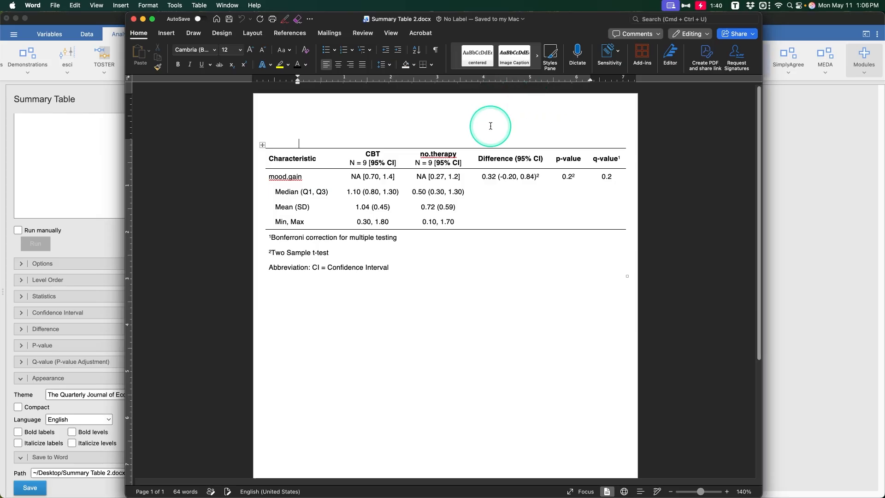
In the exported Word document, check the header cell's font and insert an empty line above the table.
click(368, 153)
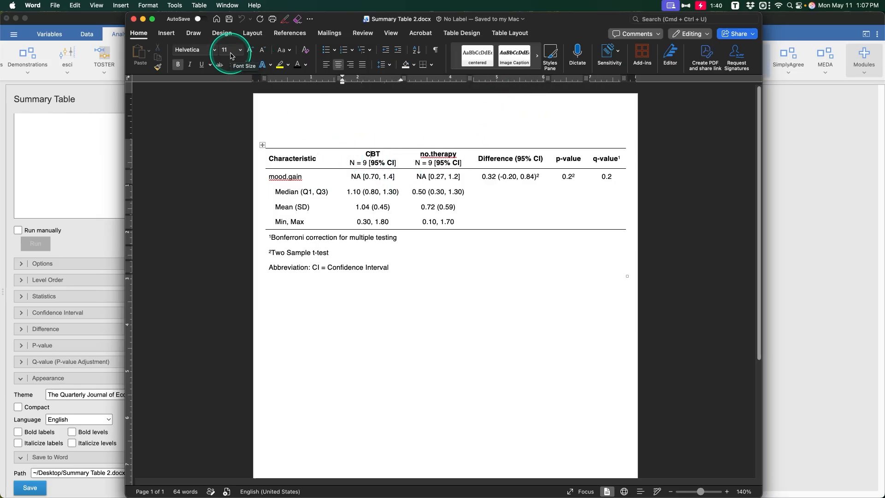
click(283, 142)
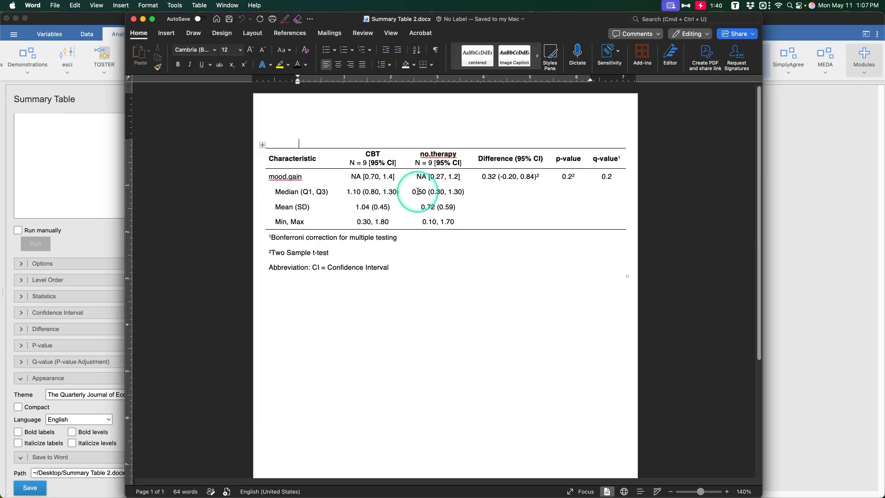
key(Return)
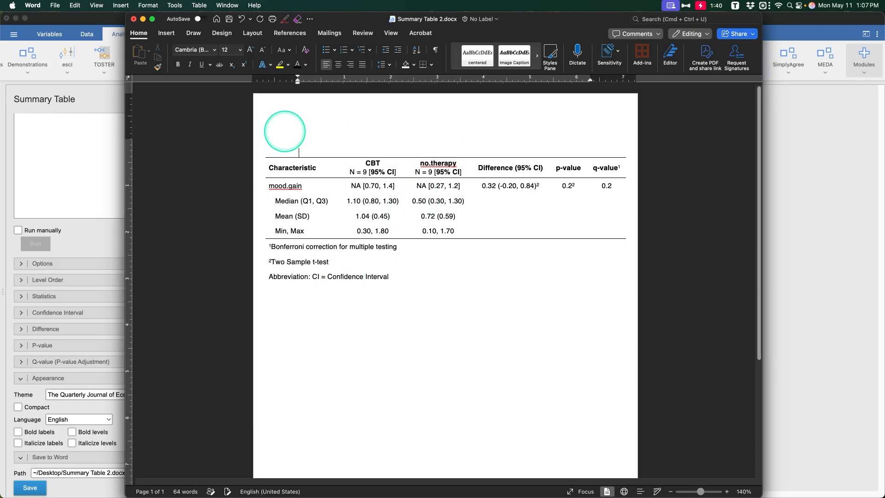
Try narrowing the whole table by moving its outer left and right borders inward, and undo the last resize.
click(263, 154)
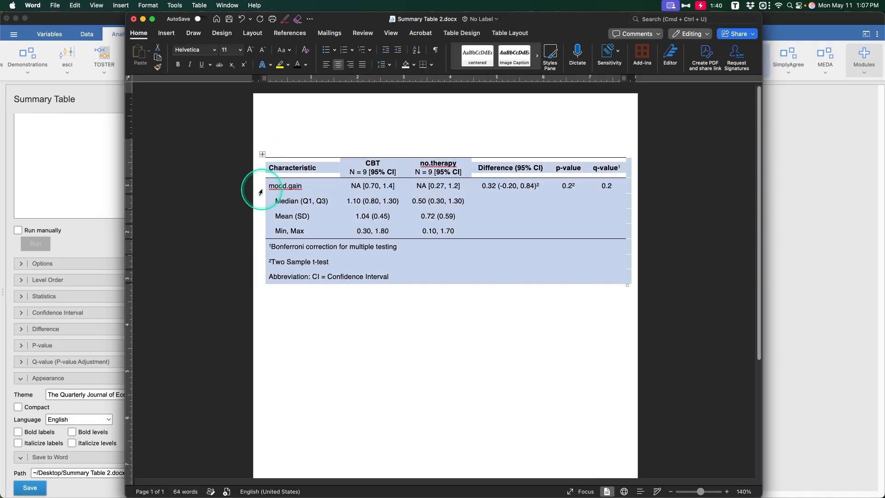
drag(265, 188, 294, 190)
drag(626, 186, 572, 253)
key(super+z)
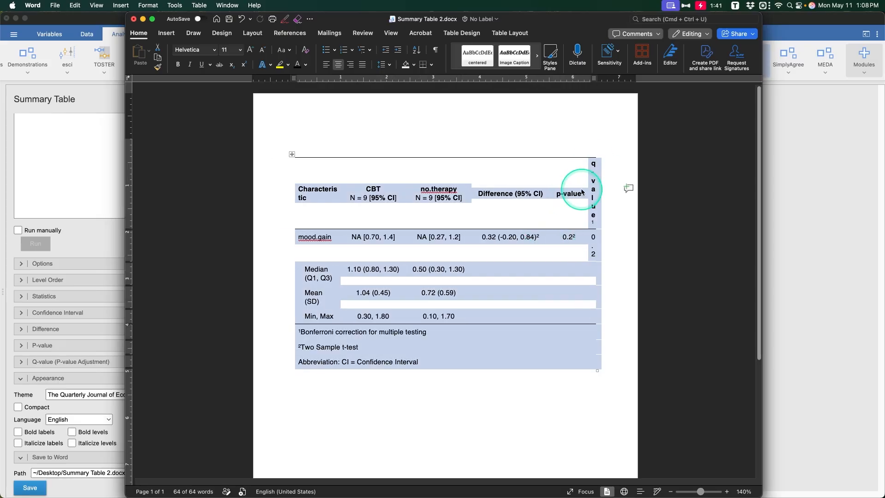
Distribute all columns of the exported summary table evenly and deselect the table.
click(510, 32)
click(537, 66)
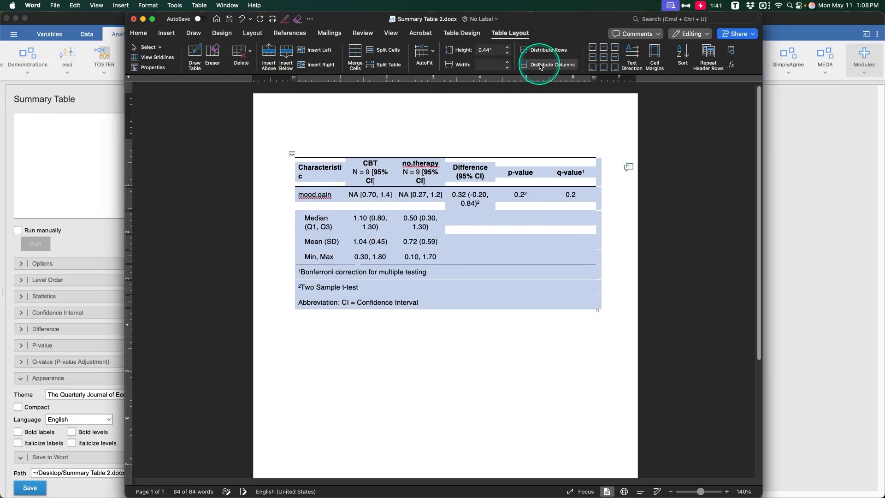
click(445, 332)
Enter the table number "Table 1." on the empty line above the table and start a new line below it.
click(300, 143)
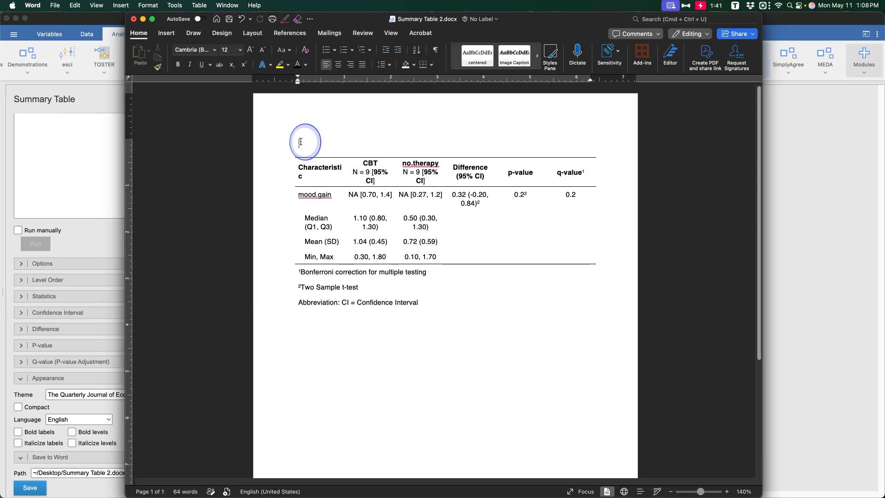
text(Table 12)
key(BackSpace)
text(.)
key(Return)
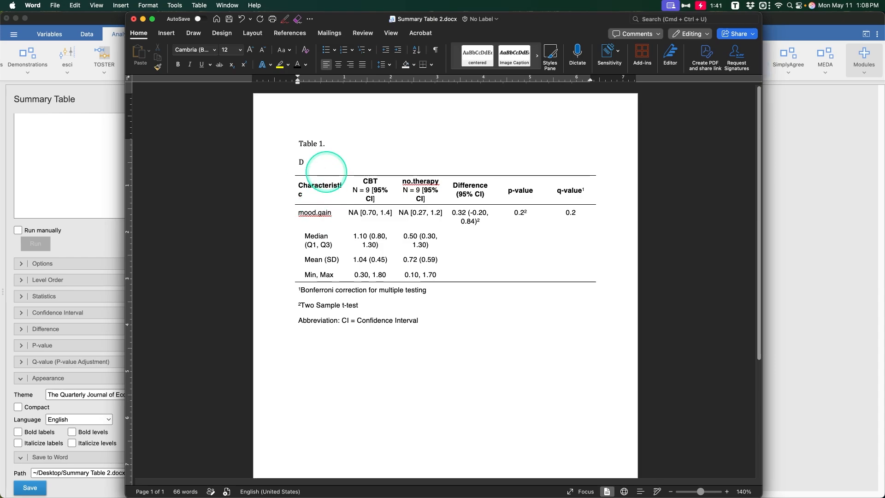
Enter the table title "Descriptive Statistics for Mood Gain Across Therapy Types" below the table number.
text(escriptive Statistics for)
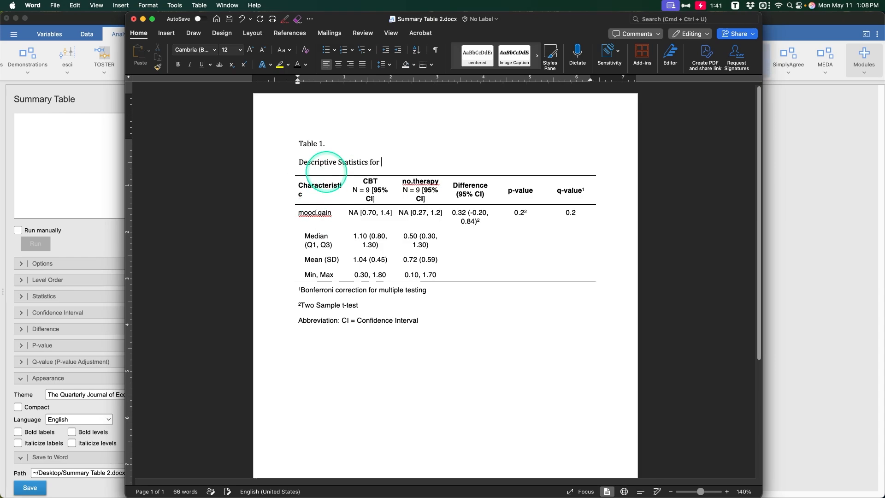
text( Mood Gain acr)
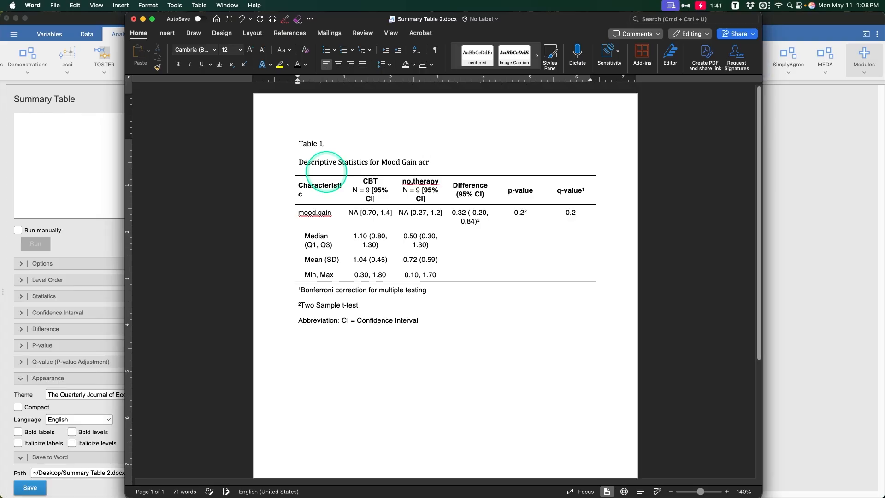
key(BackSpace)
key(BackSpace)
key(BackSpace)
key(BackSpace)
key(BackSpace)
key(BackSpace)
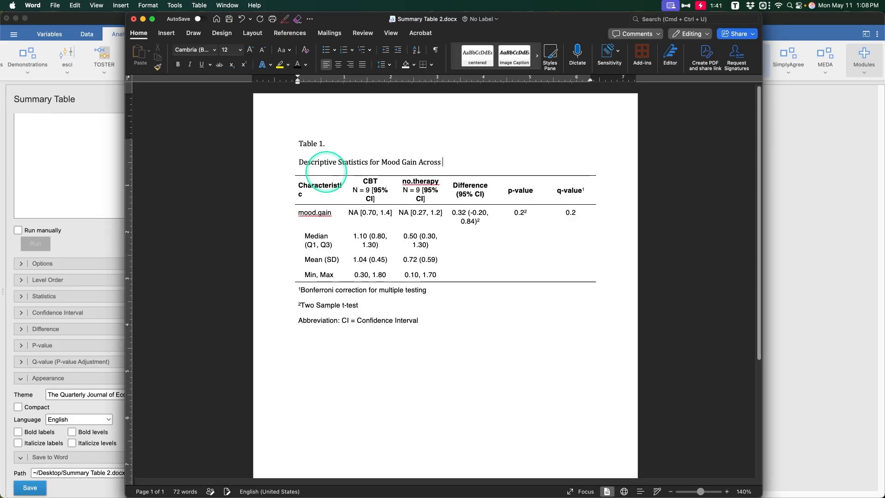
text(cross Ther)
Insert "and T-test Result" before "for Mood Gain" in the table title.
key(alt+Left)
key(alt+Left)
key(alt+Left)
key(alt+Left)
key(alt+Left)
key(alt+Left)
text(and T-test )
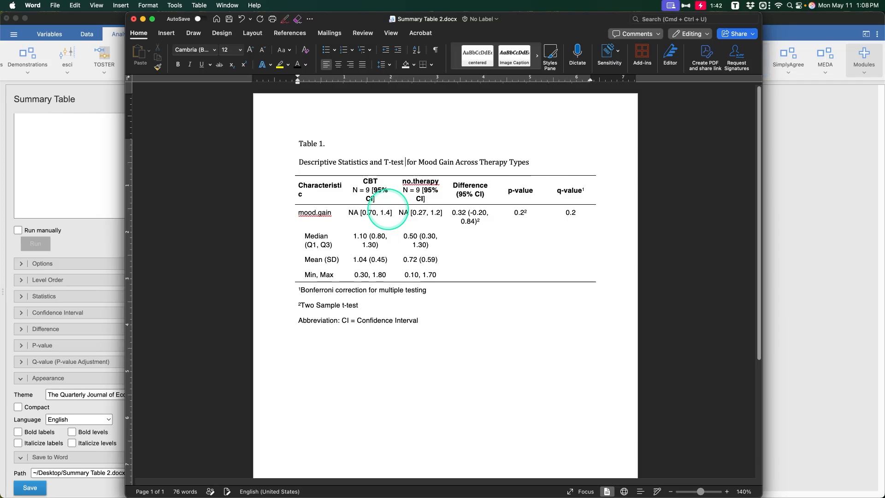
text(Result)
Italicize the table title and remove the period after "Table 1".
triple_click(483, 162)
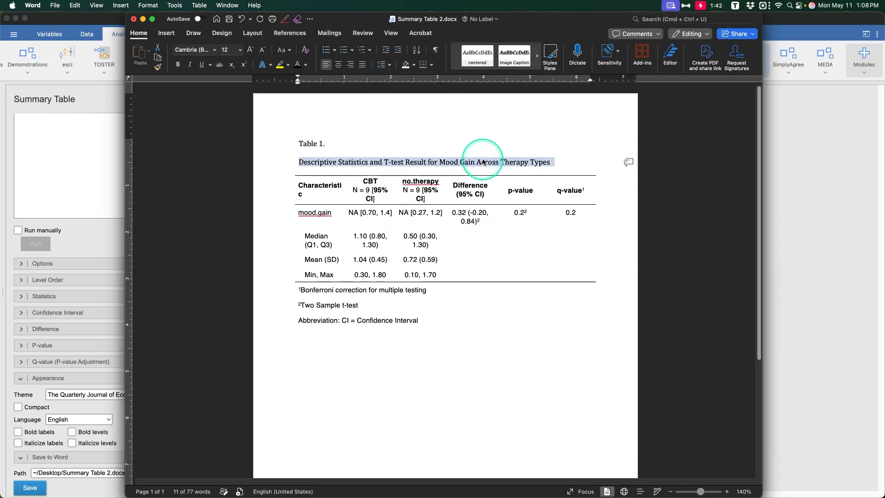
key(super+i)
click(483, 163)
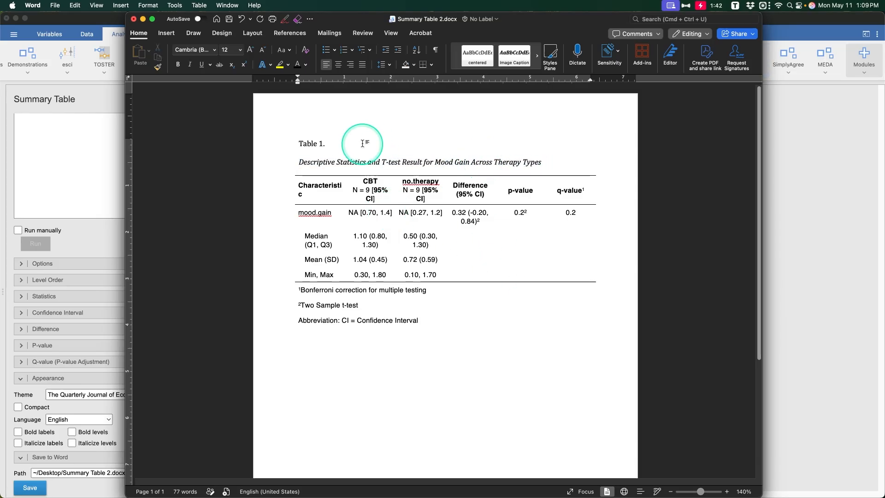
scroll(379, 146, down, 2)
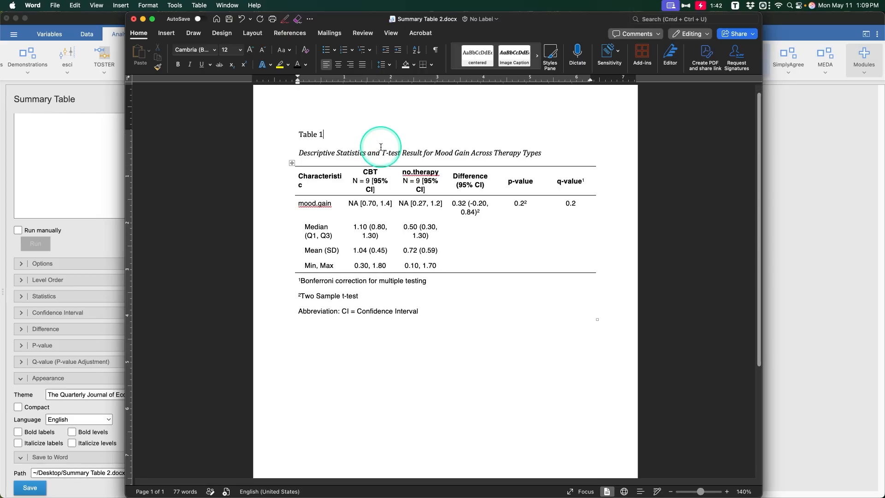
click(353, 179)
scroll(353, 179, up, 2)
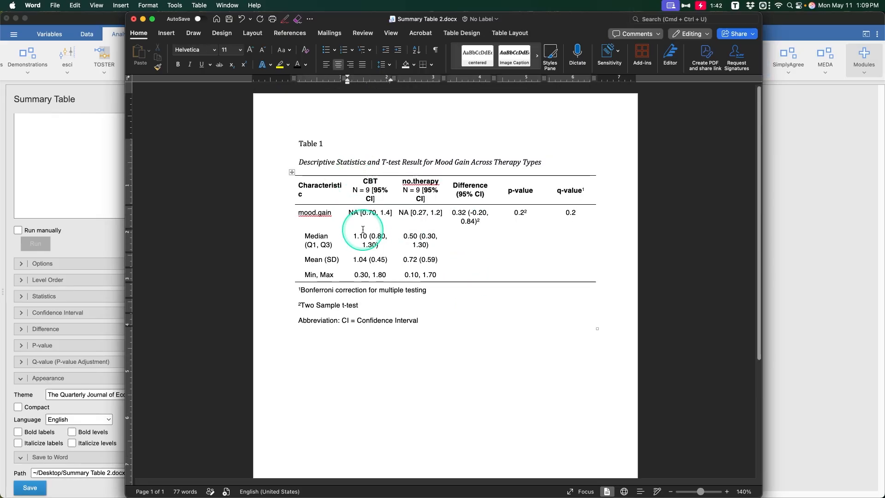
Set all text in the document to Arial, size 11.
key(super+a)
click(204, 51)
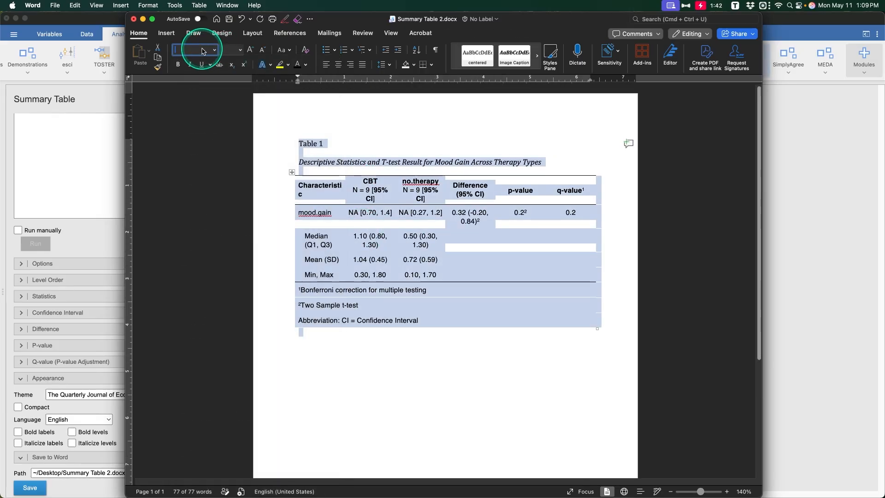
text(Arial)
key(Return)
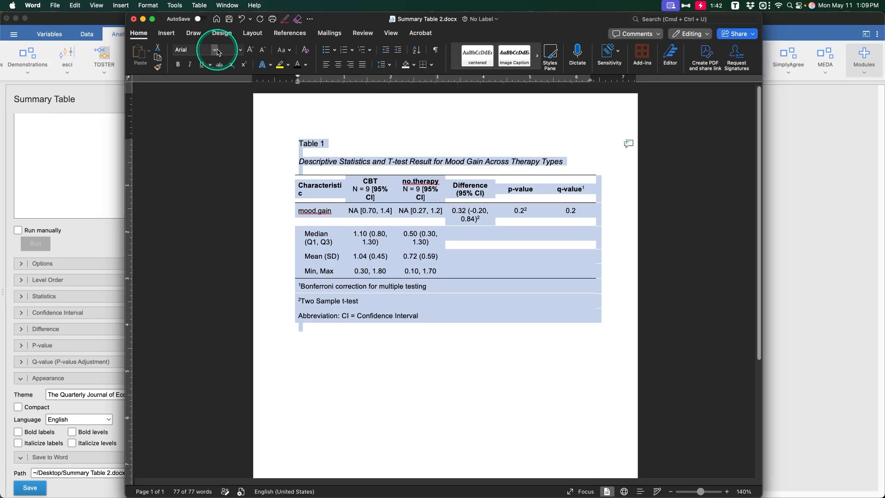
click(232, 50)
text(11)
key(Return)
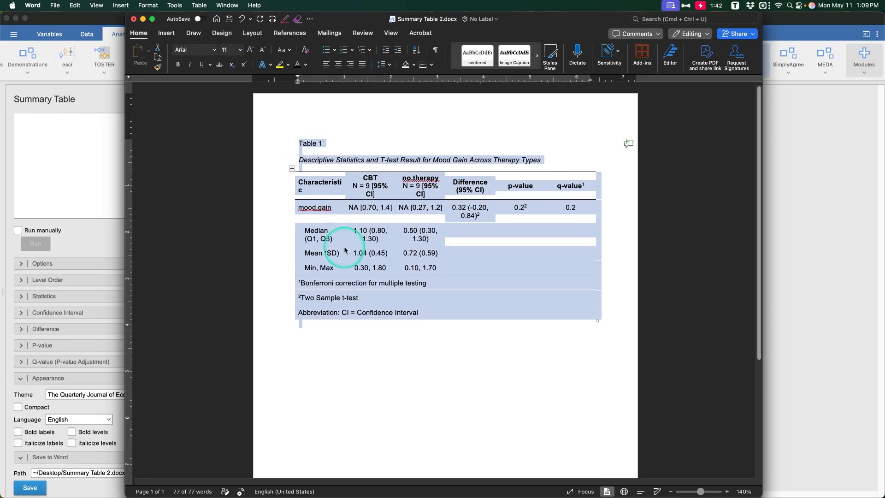
Move the column borders outward to widen the table's Characteristic, CBT and no.therapy columns so their headings fit.
click(346, 185)
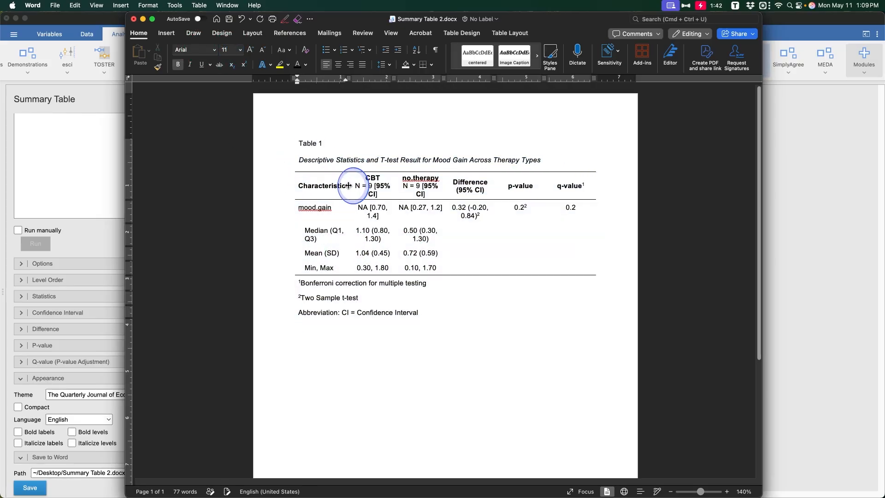
drag(494, 186, 503, 186)
drag(396, 185, 405, 184)
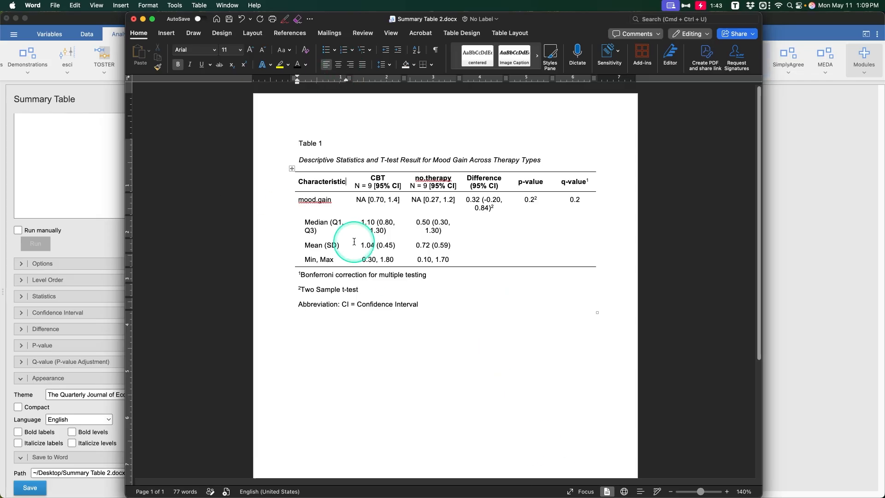
Switch back to jamovi and add a univariable Linear Regression table from the Summary Tables module.
click(101, 225)
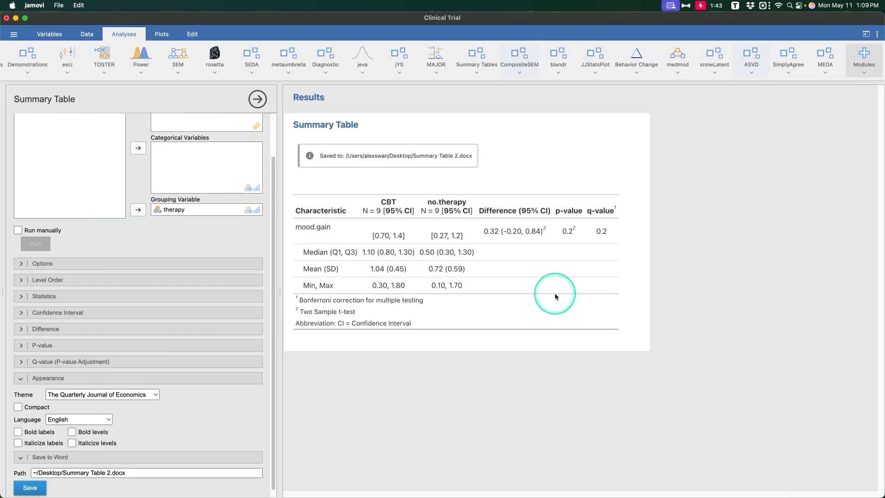
click(475, 63)
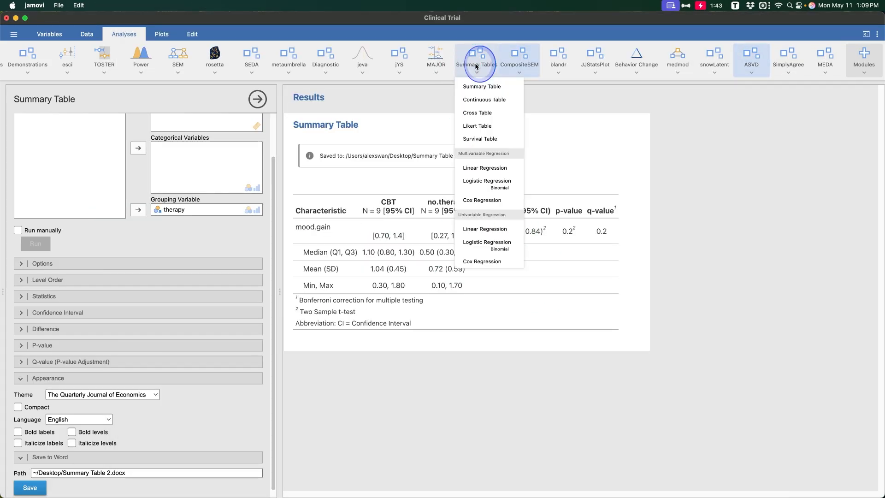
click(506, 230)
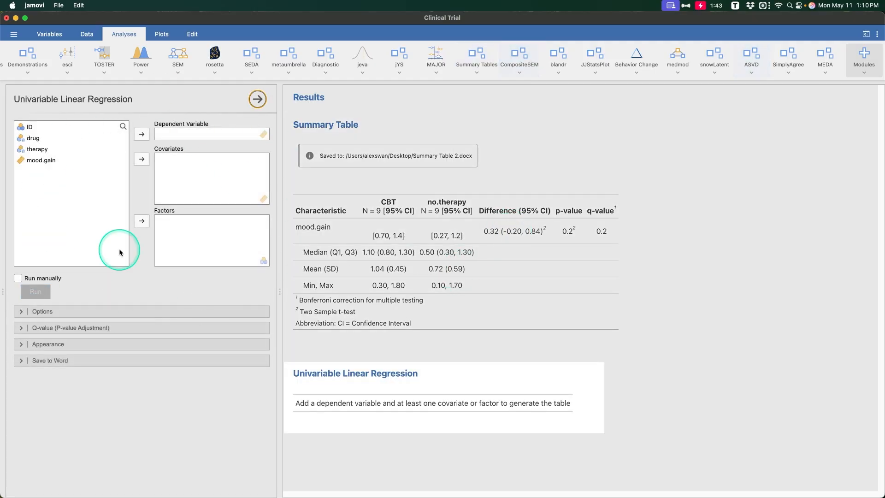
Assign mood.gain as the regression's dependent variable and therapy and drug as factors.
click(39, 160)
click(141, 134)
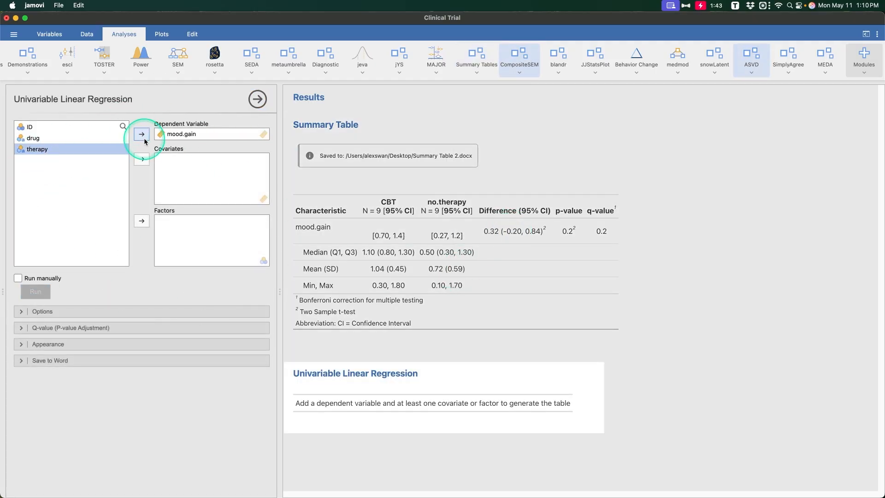
shift+click(65, 140)
click(142, 221)
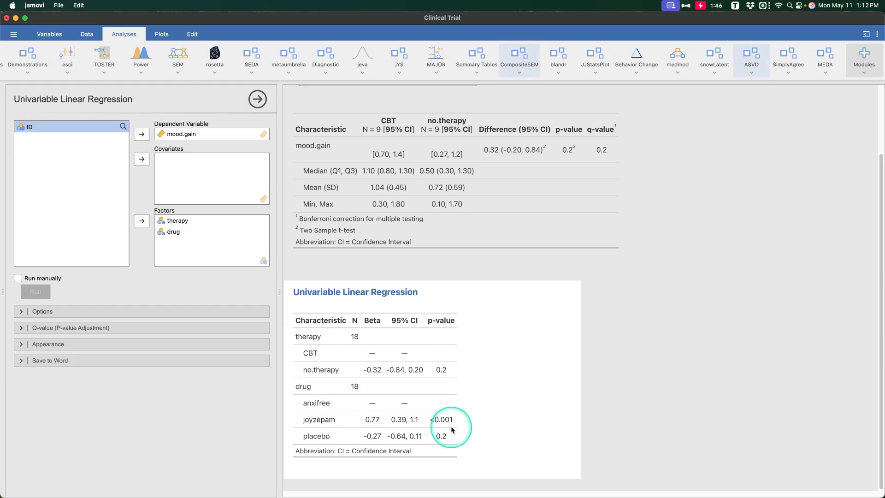
Set the regression table's decimal places to 2 for coefficients and CI and 2 for large p-values.
click(112, 310)
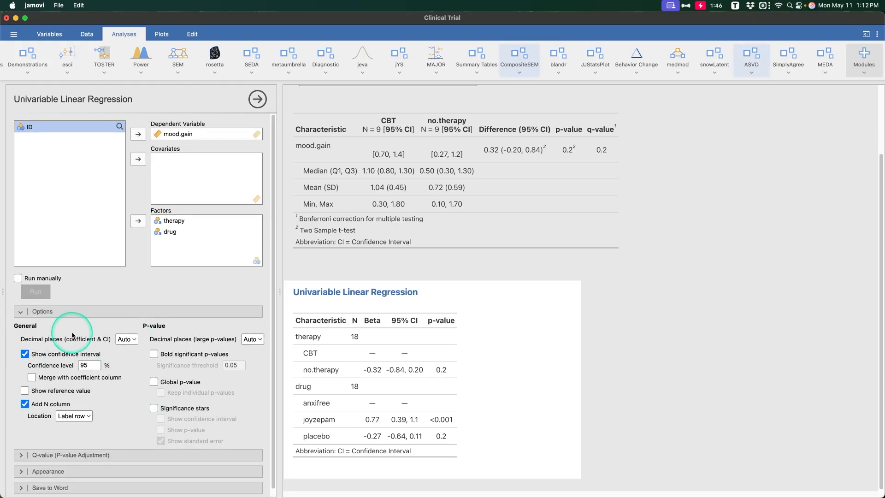
click(125, 343)
click(131, 370)
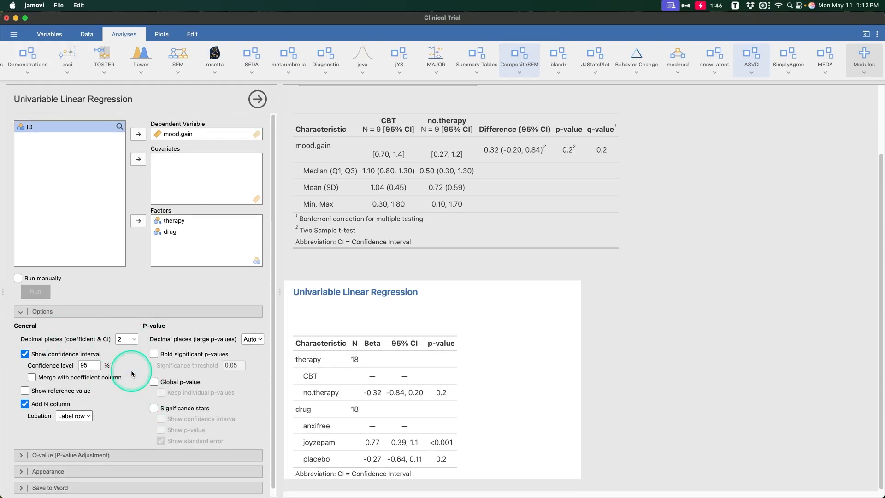
scroll(131, 367, down, 1)
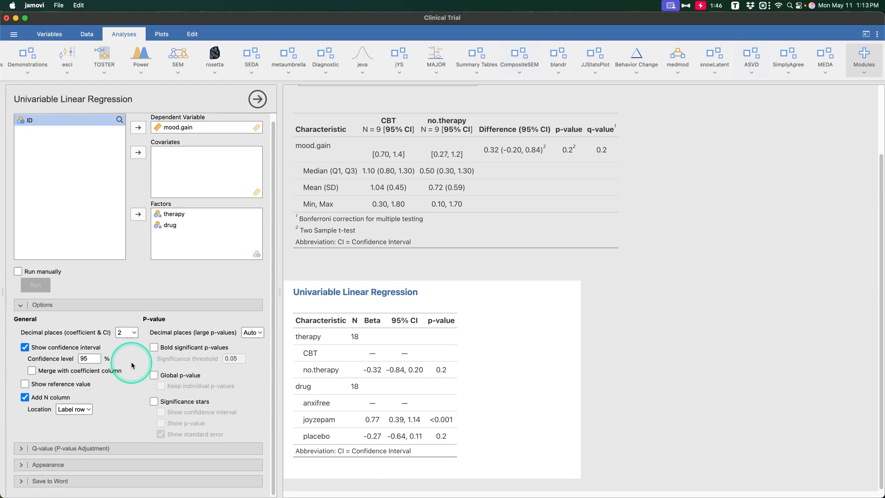
click(253, 333)
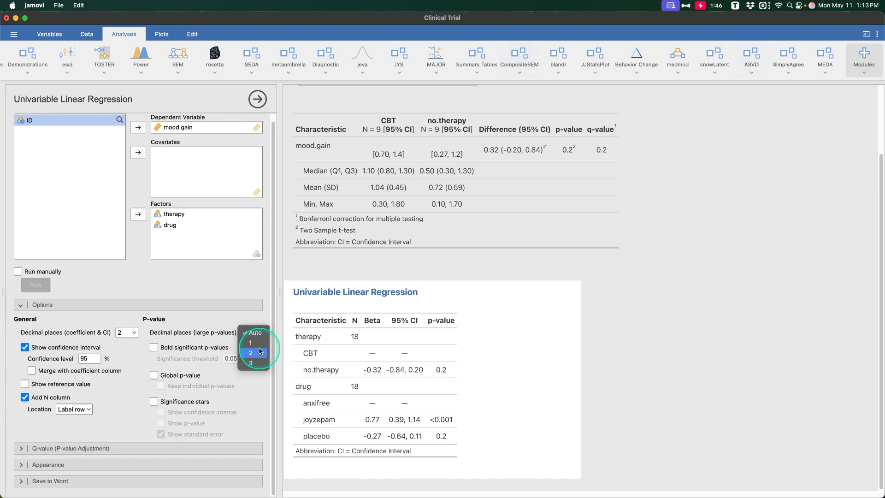
click(259, 347)
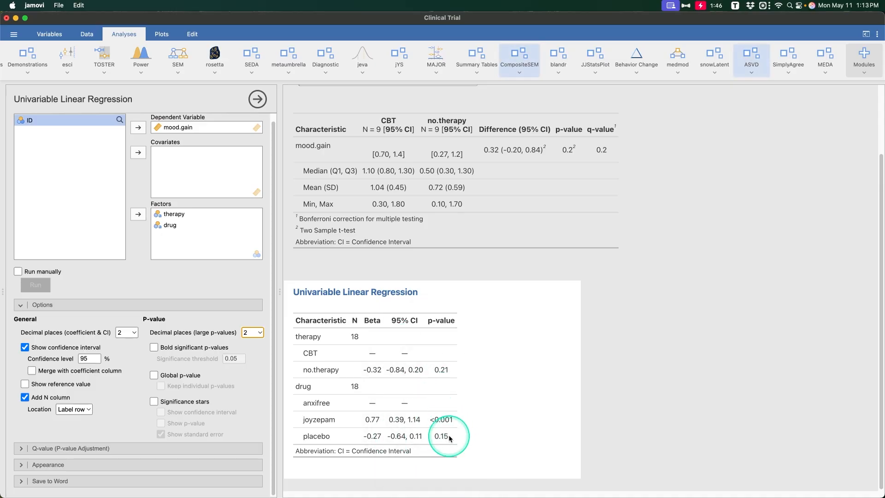
Bold the significant p-values and merge the confidence interval with the coefficient column.
click(216, 348)
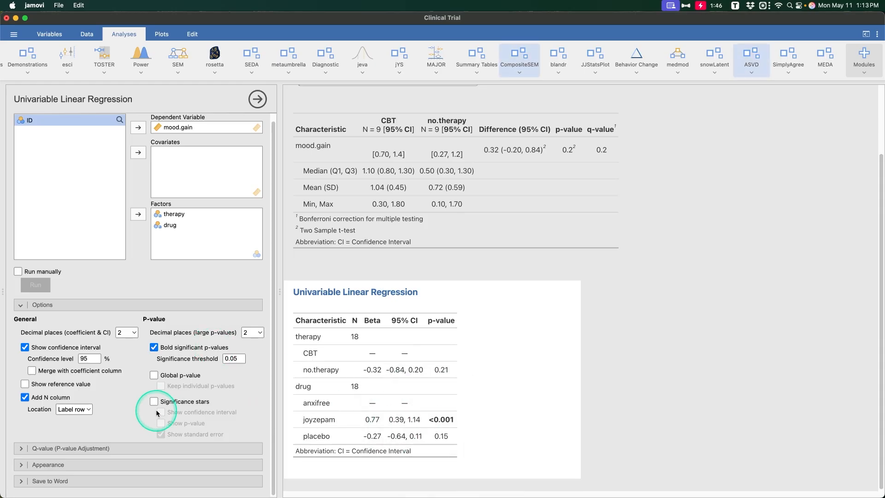
click(97, 369)
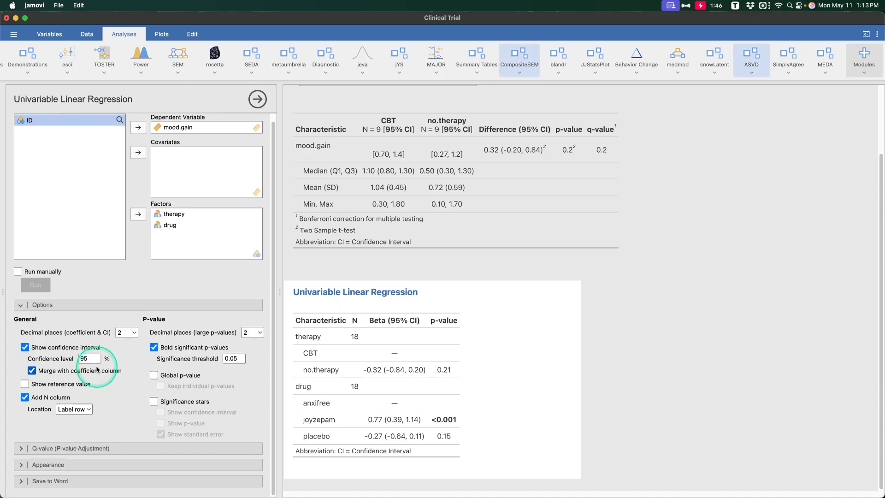
Try showing the reference value and the global p-value with individual p-values kept, turning each display off again.
click(90, 384)
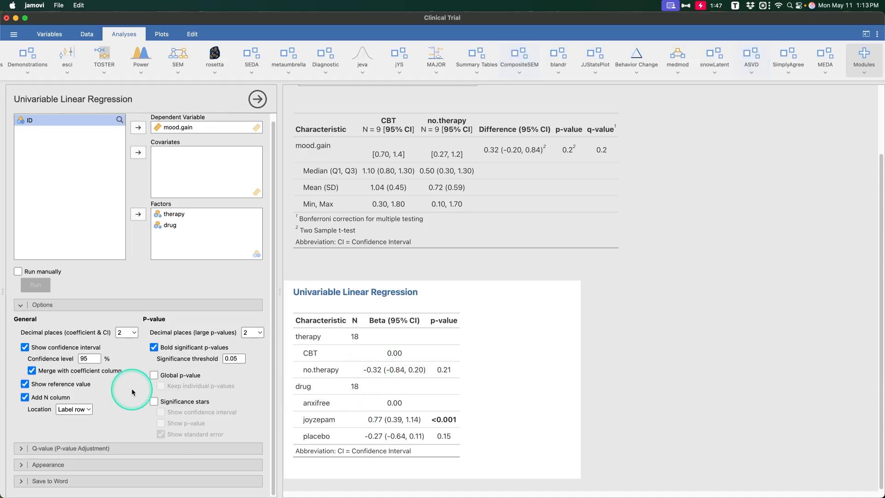
click(85, 385)
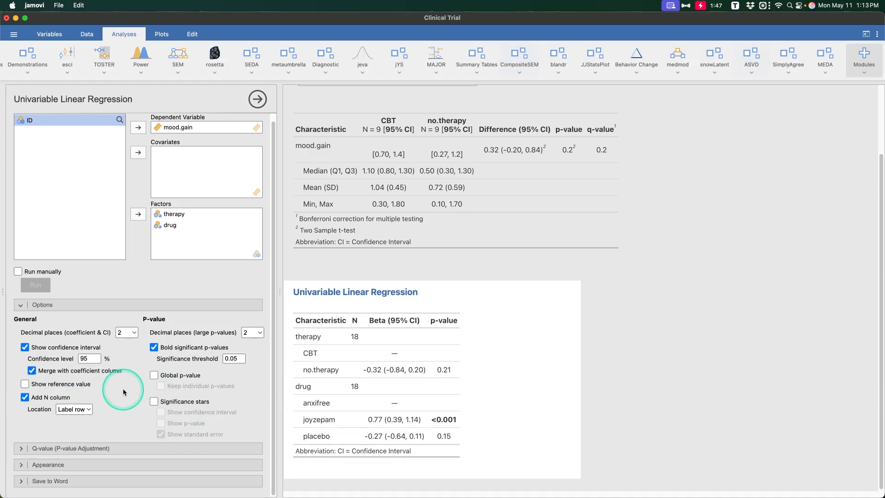
click(154, 375)
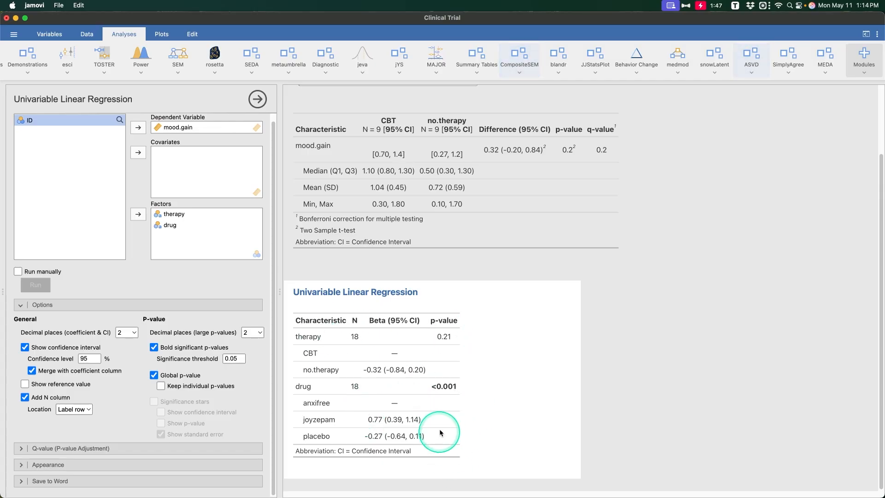
click(161, 386)
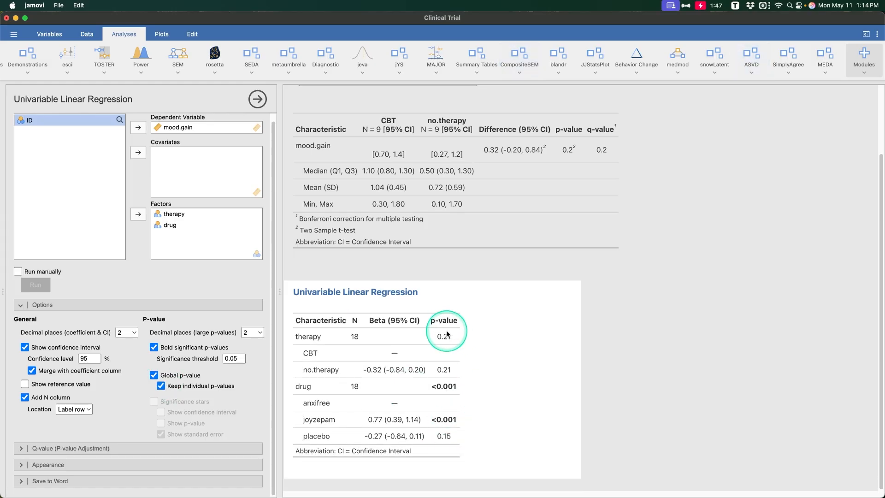
click(154, 375)
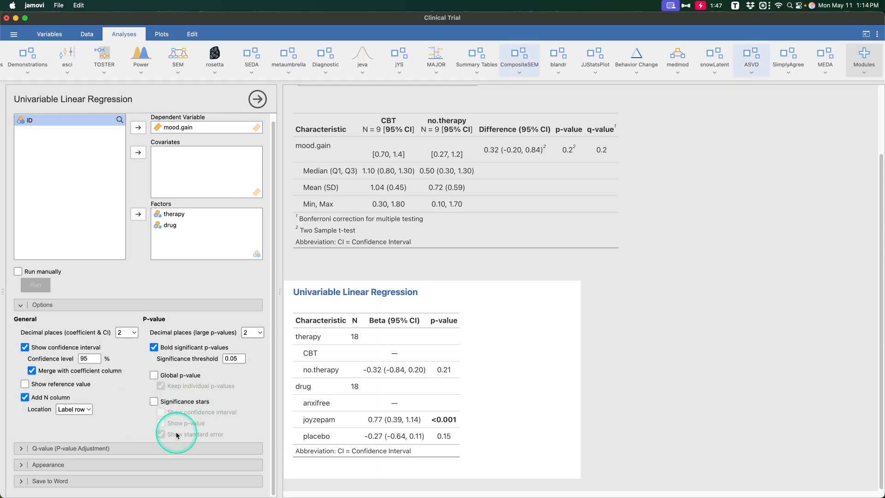
Turn on significance stars for the regression table and hide the standard error.
click(185, 402)
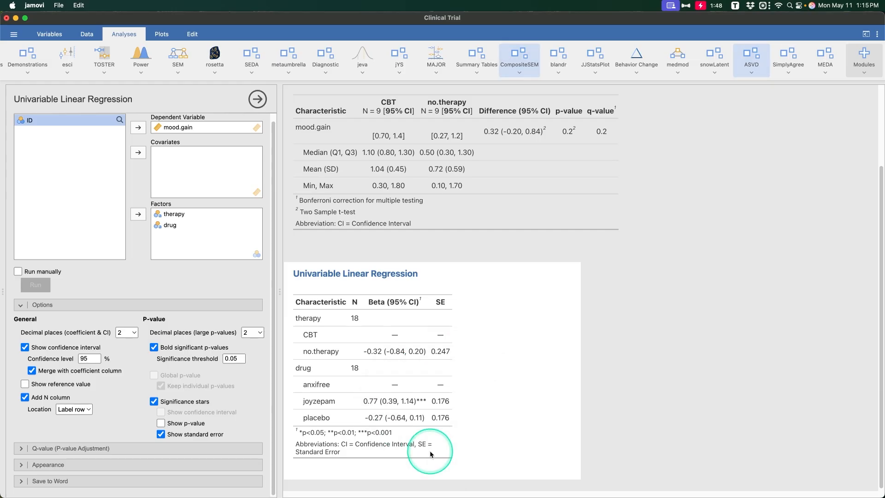
click(161, 435)
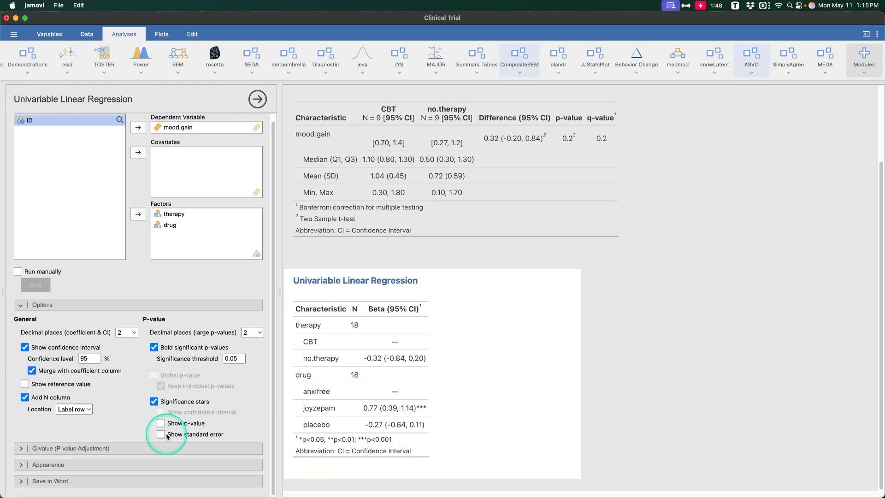
Try adding q-values with the Bonferroni method to the regression table, then remove the q-value column.
click(138, 448)
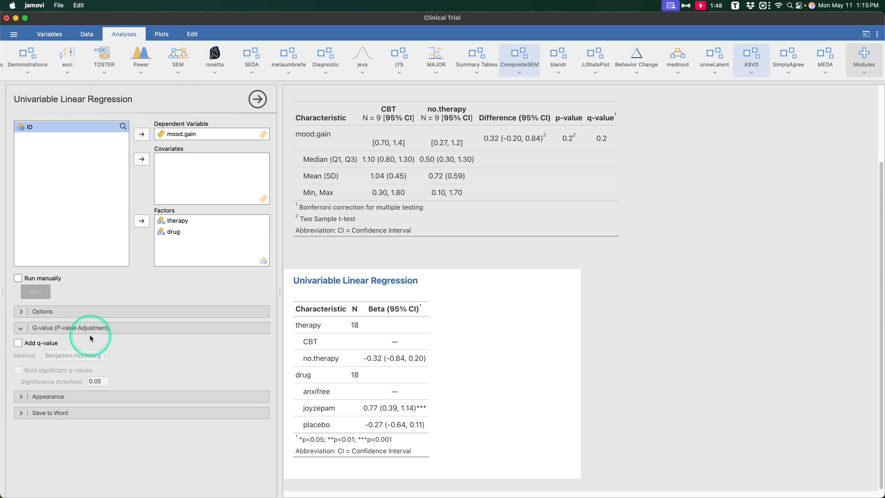
click(51, 349)
click(58, 353)
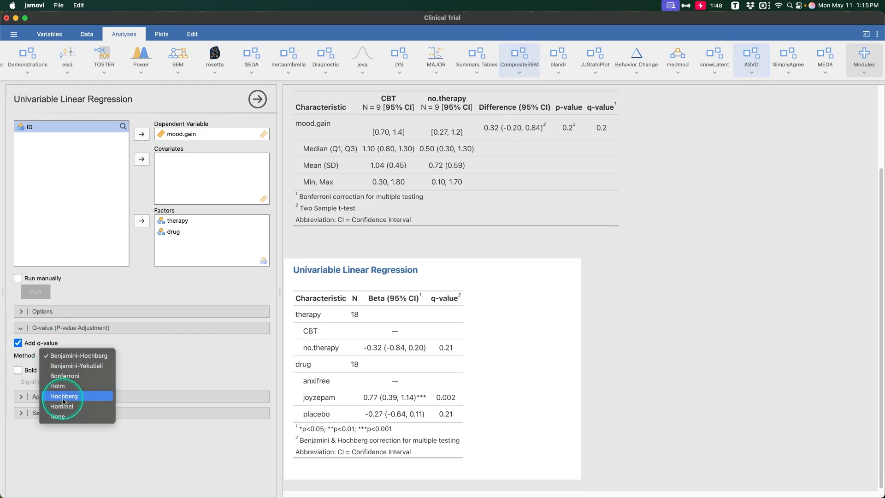
click(76, 377)
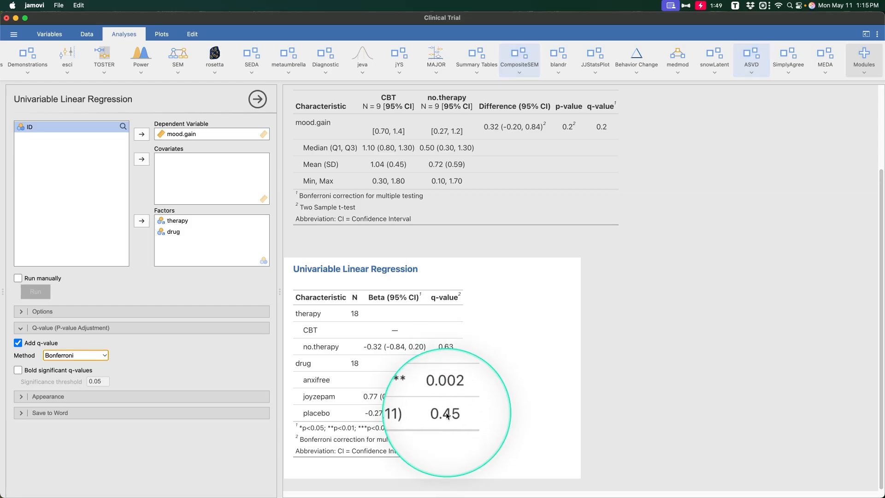
click(41, 343)
Try the JAMA, The Lancet and The New England Journal of Medicine themes on the regression table.
click(83, 401)
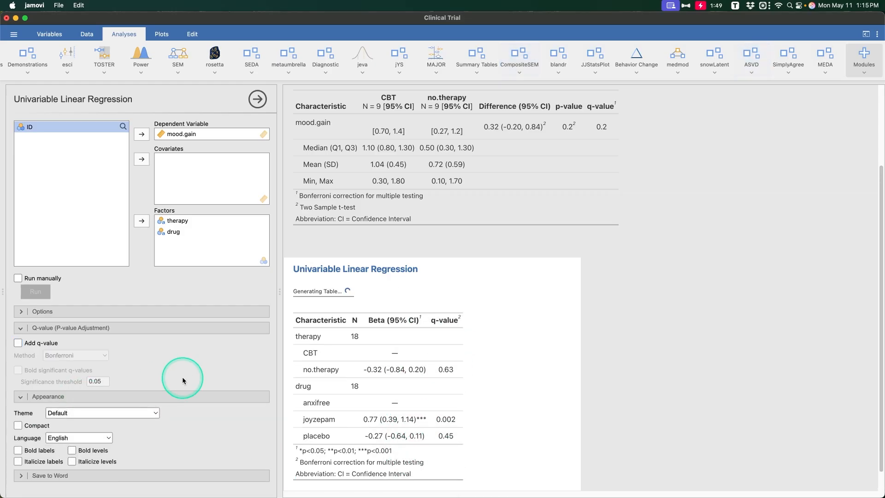
click(149, 413)
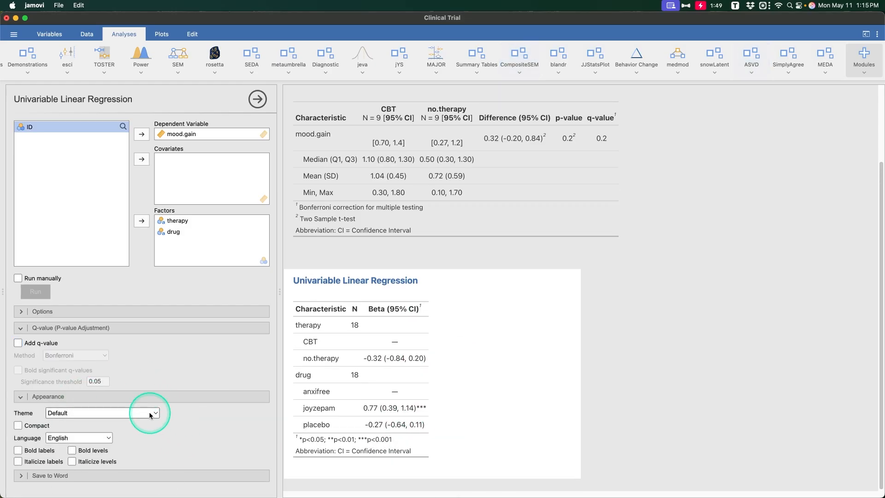
click(140, 424)
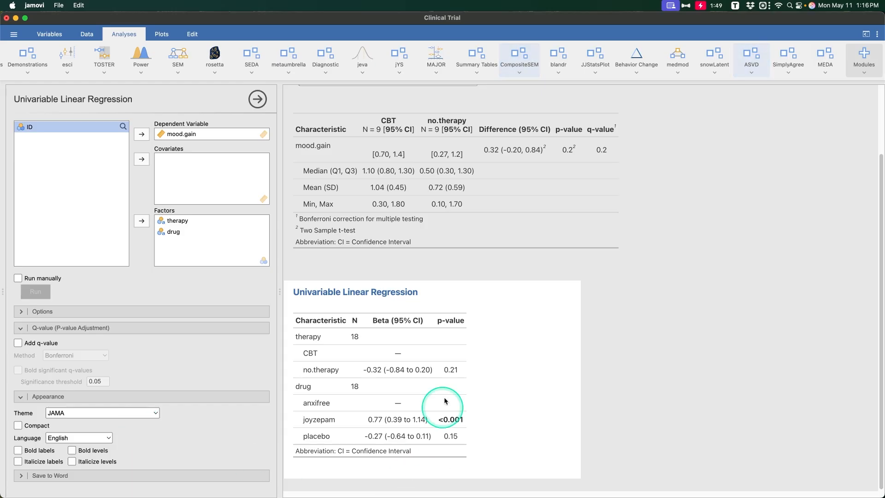
click(117, 412)
click(114, 421)
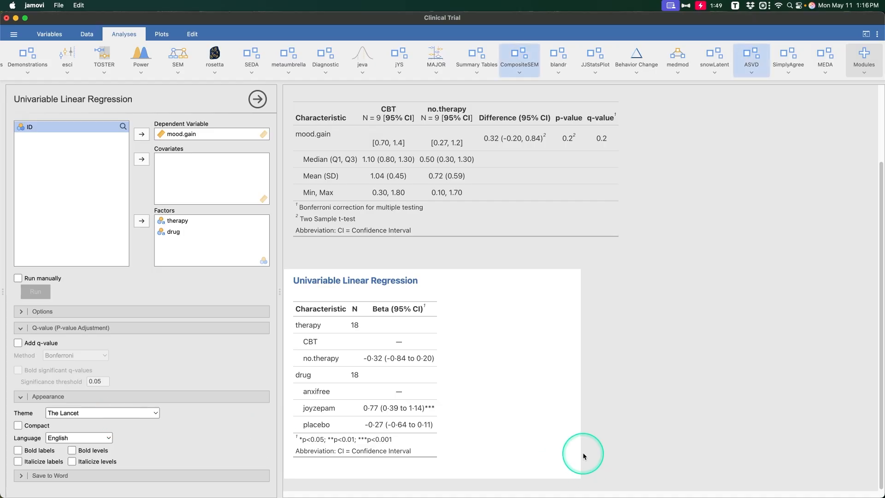
click(138, 412)
click(148, 422)
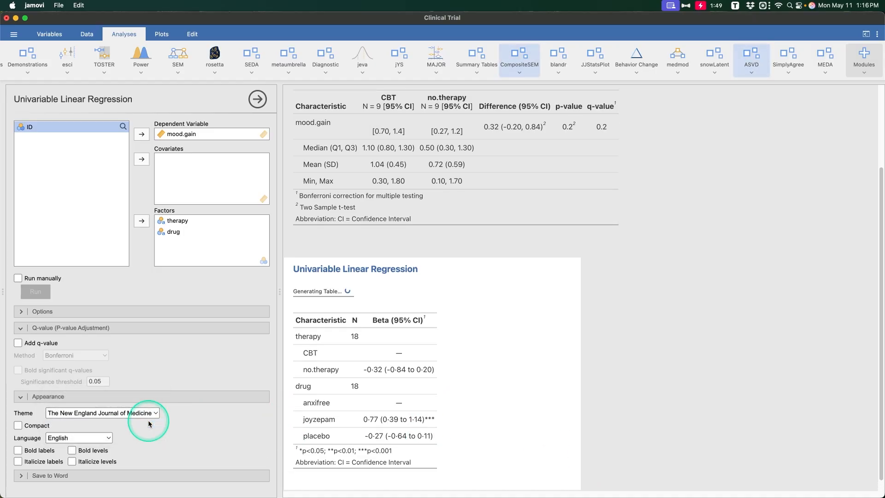
Apply The Quarterly Journal of Economics theme to the regression table and show its Word export settings.
click(134, 412)
click(133, 422)
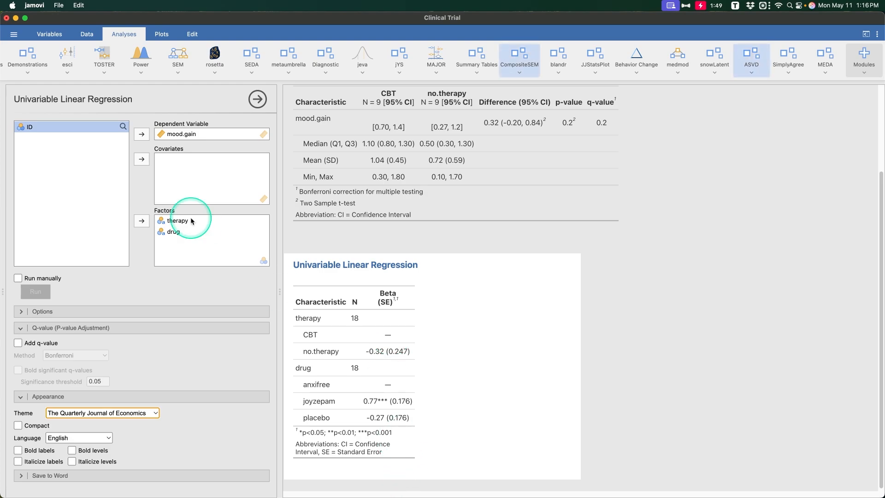
click(97, 475)
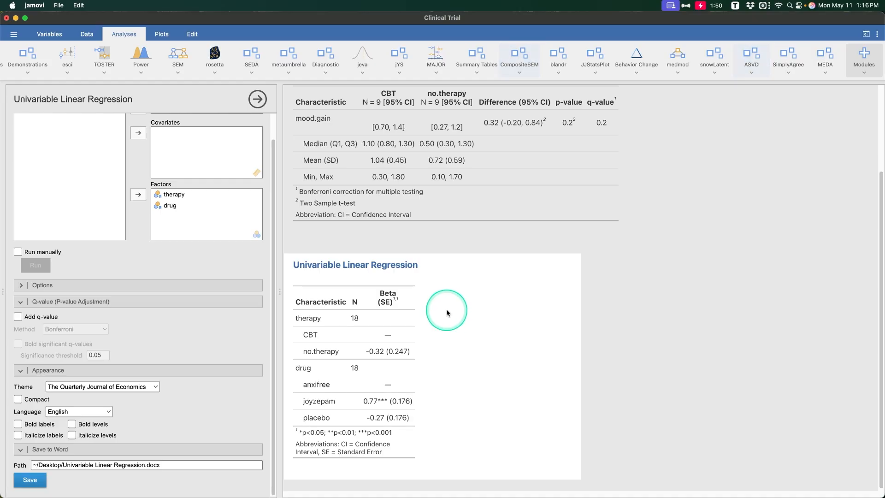
Add a Cross Table analysis from the Summary Tables module and expand its general options.
click(473, 57)
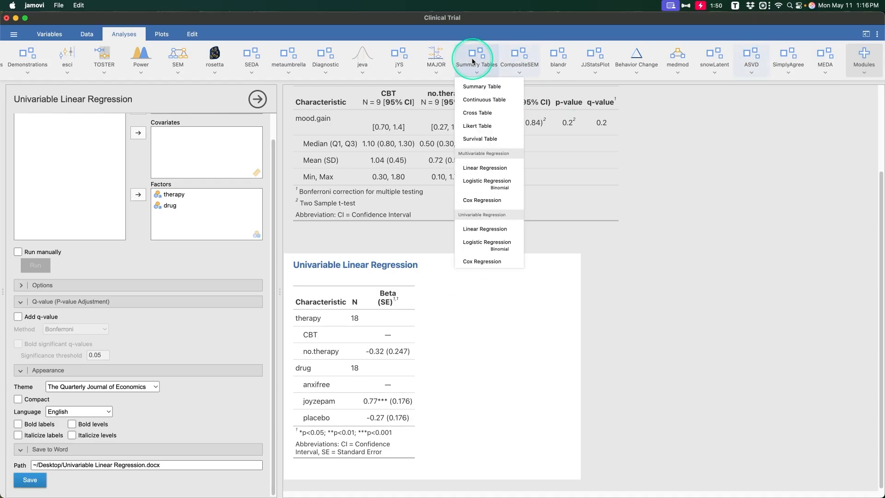
click(486, 113)
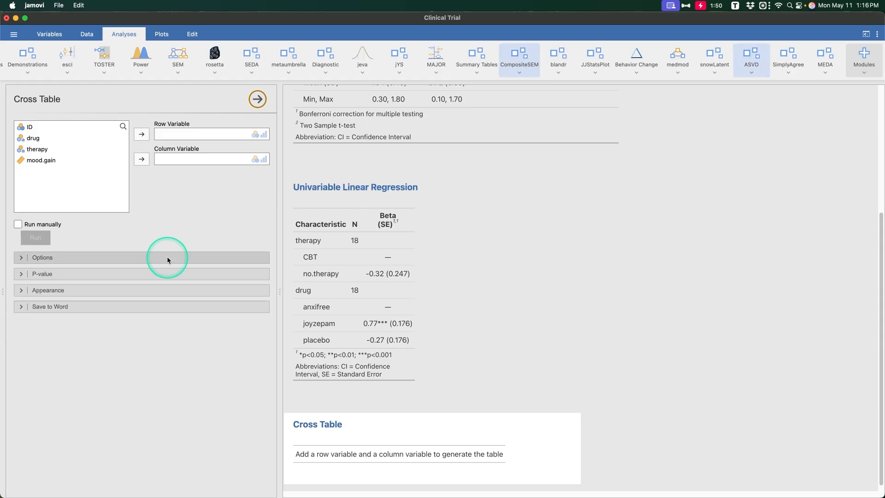
click(167, 256)
Add a Likert Table and a Survival Table analysis from the Summary Tables module without assigning variables.
click(475, 57)
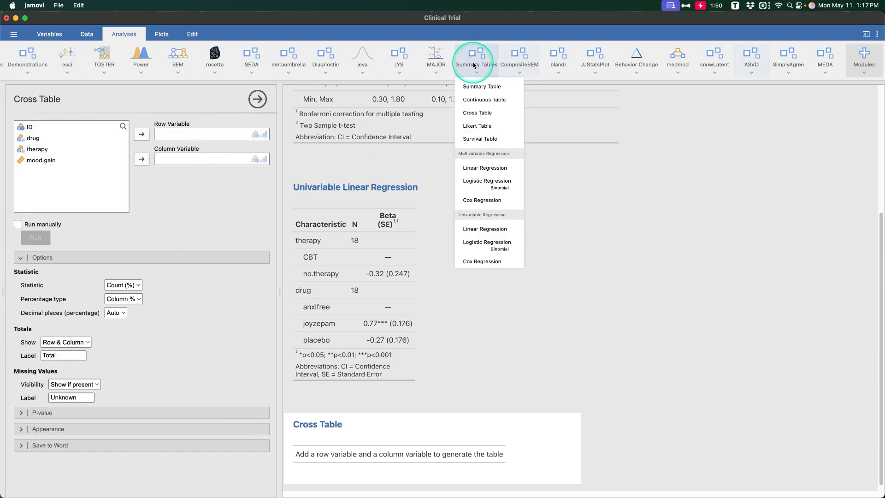
click(489, 124)
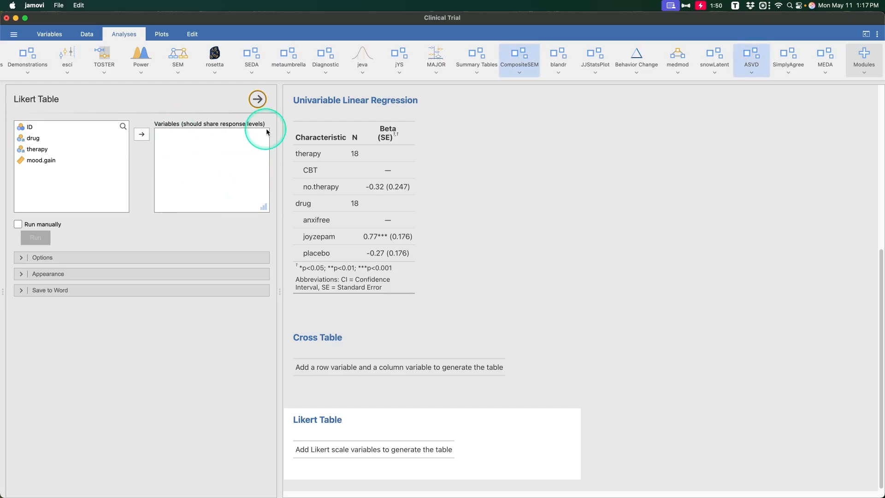
click(477, 58)
click(480, 138)
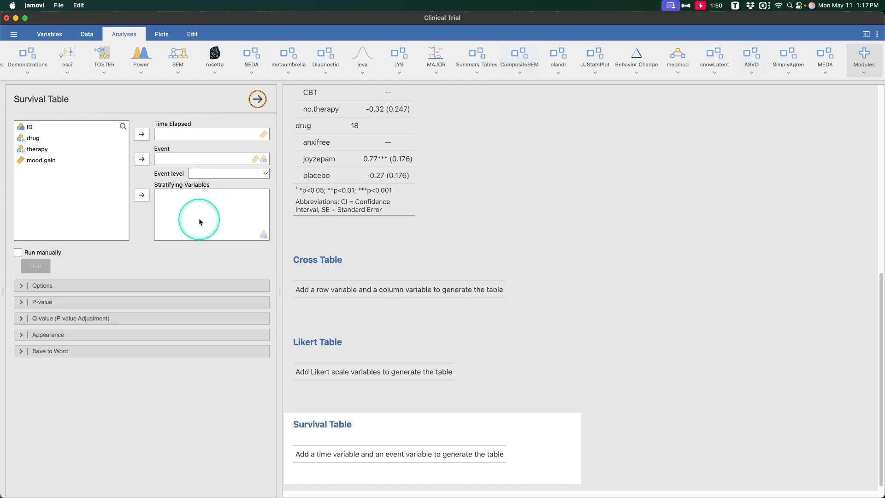
Leave the Survival Table setup and review the Summary Table and Univariable Linear Regression results.
click(482, 59)
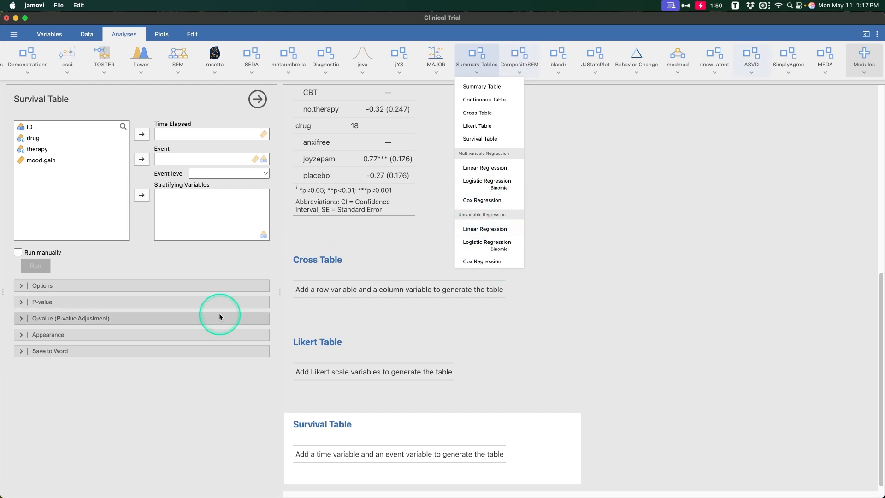
click(657, 310)
scroll(572, 287, down, 10)
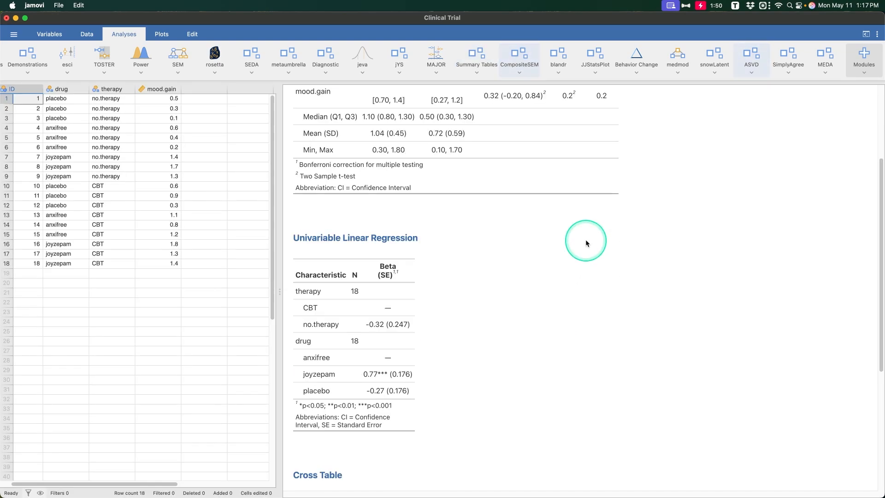
scroll(588, 225, up, 10)
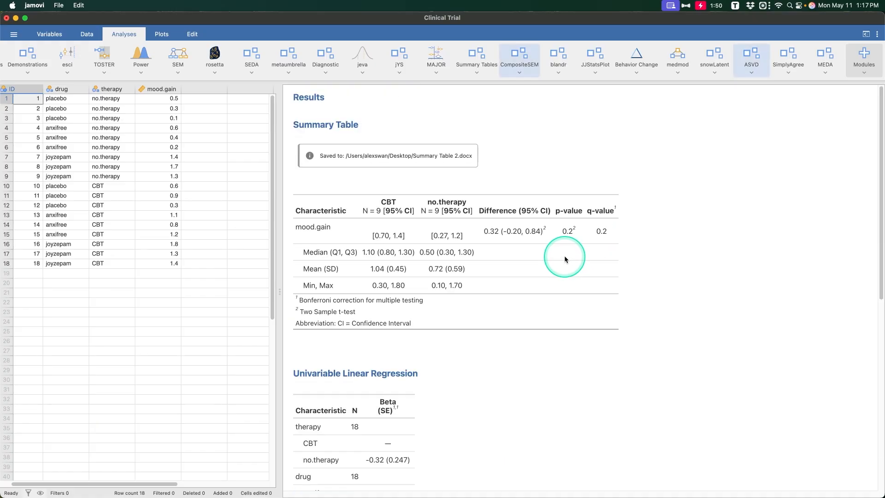
scroll(607, 272, down, 7)
scroll(593, 266, down, 2)
scroll(507, 323, up, 5)
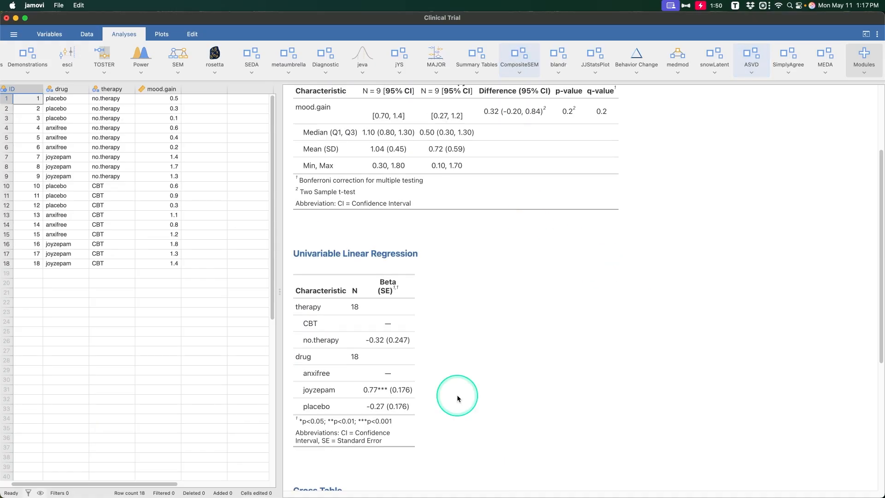
scroll(710, 351, up, 4)
scroll(710, 349, down, 2)
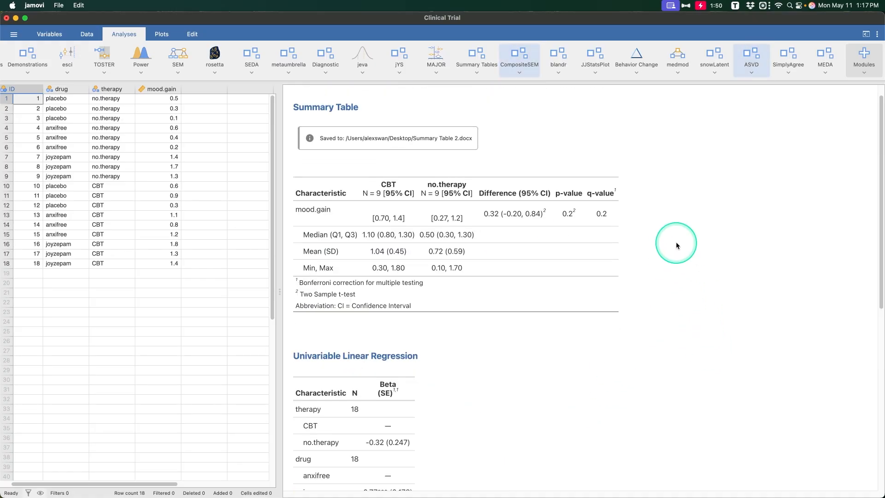